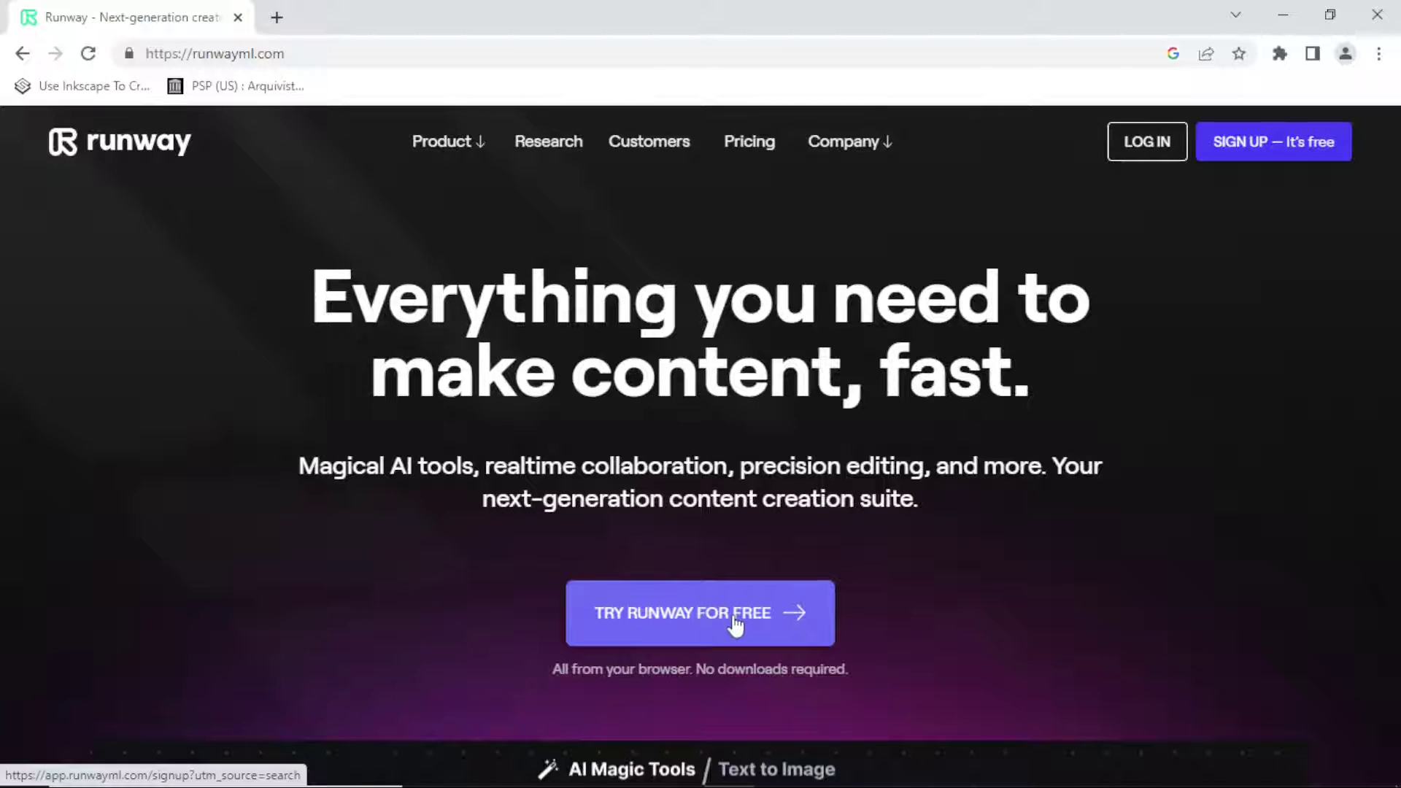
# Log in to Runway with a Google account and open the AI Magic Tools collection
pyautogui.click(734, 616)
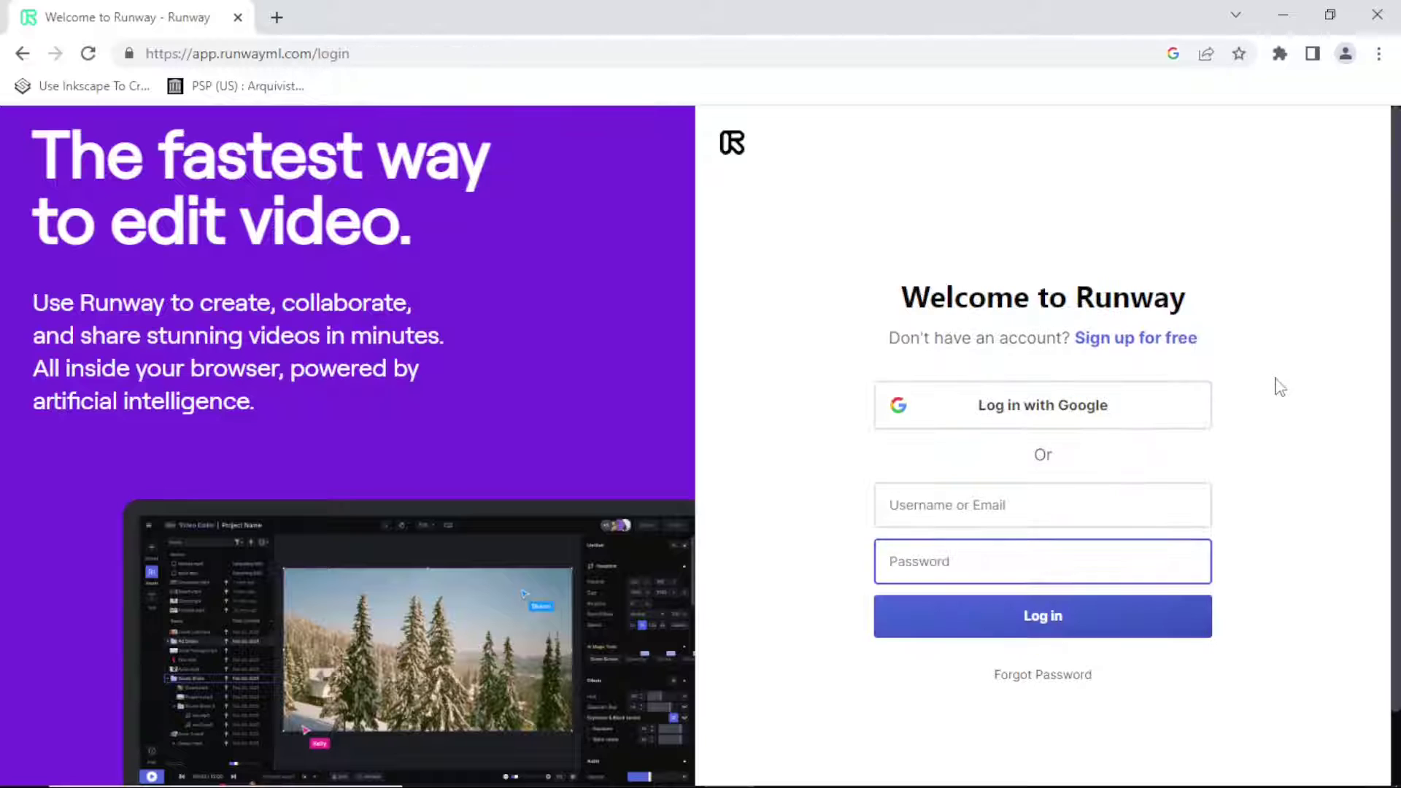
pyautogui.click(1032, 415)
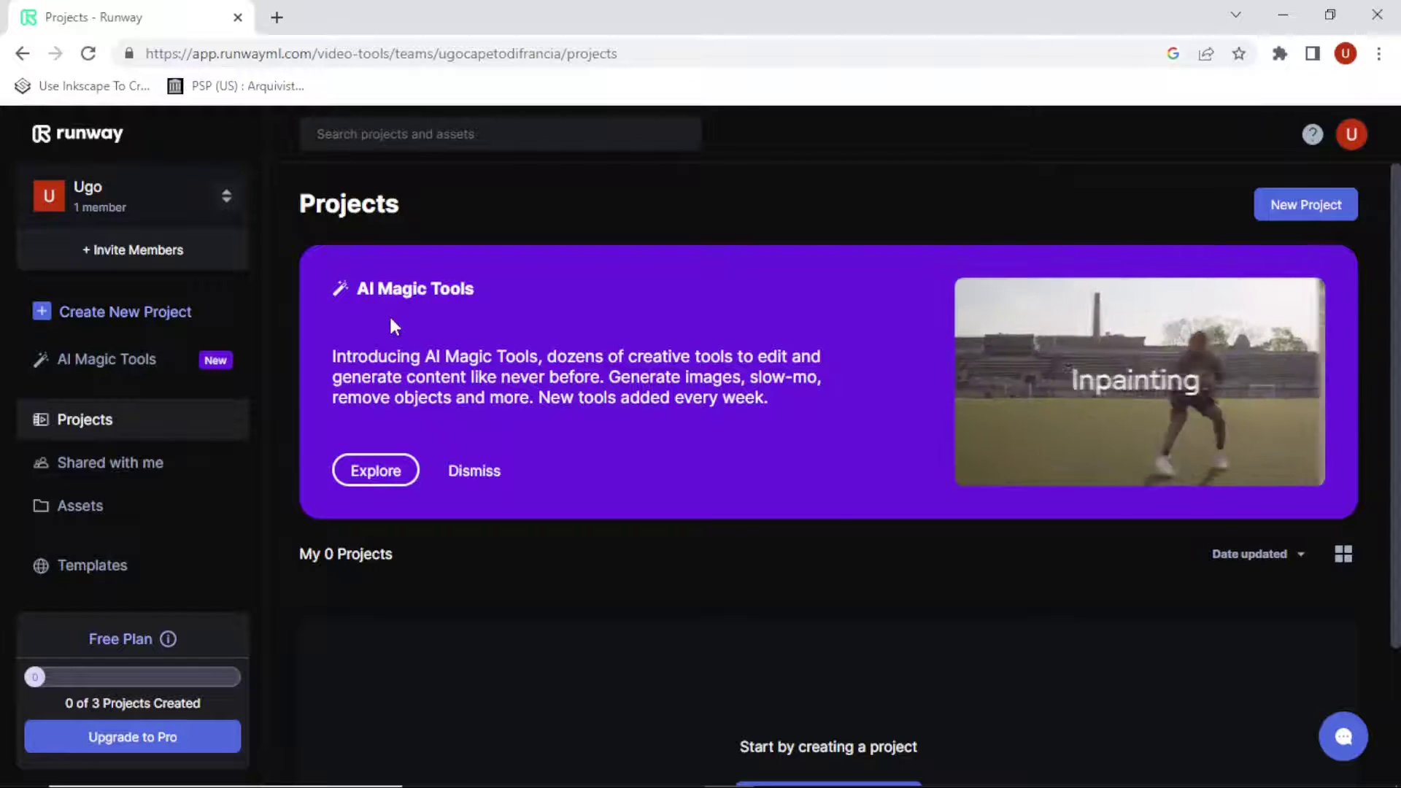
pyautogui.click(384, 474)
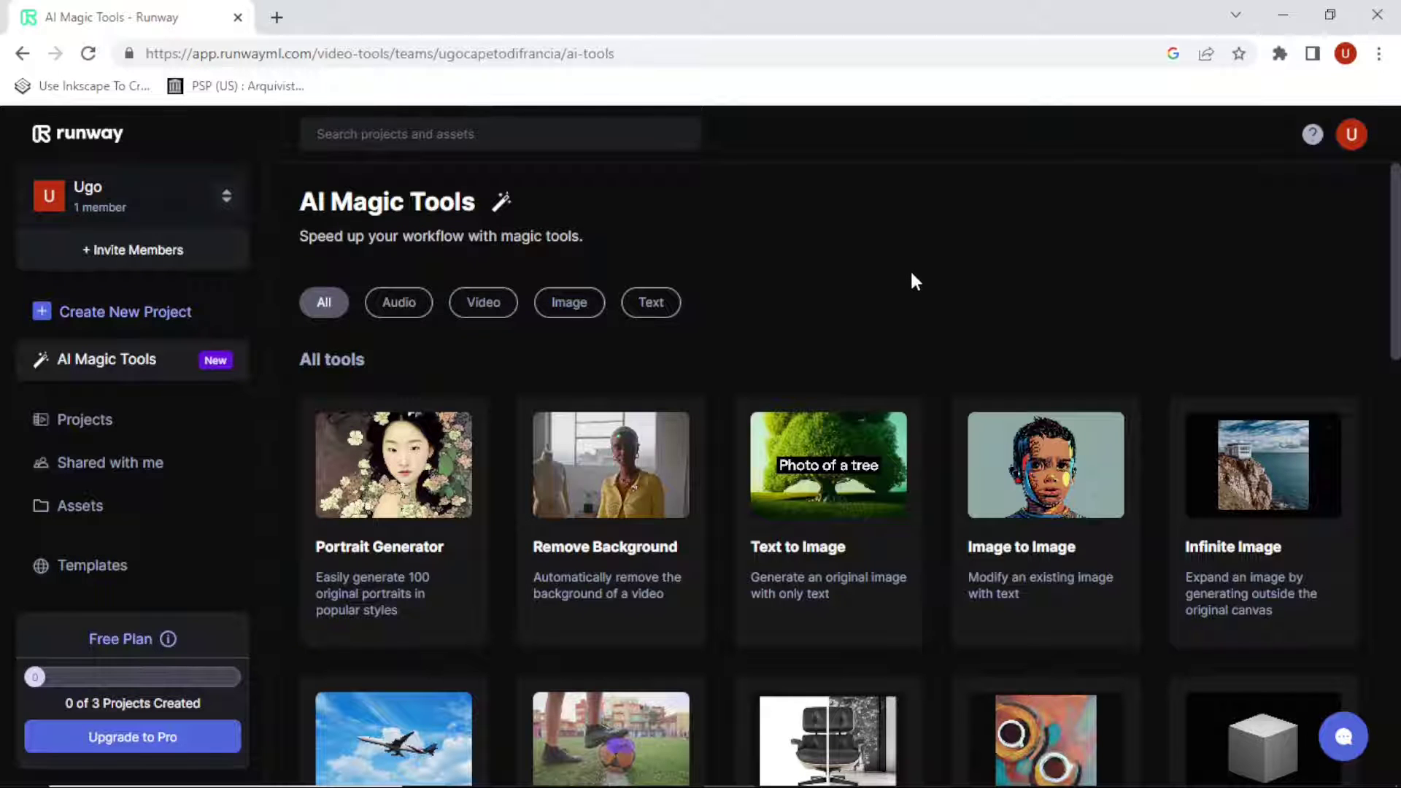
# Browse the available AI Magic Tools and open Frame Interpolation
pyautogui.scroll(-1, 915, 281)
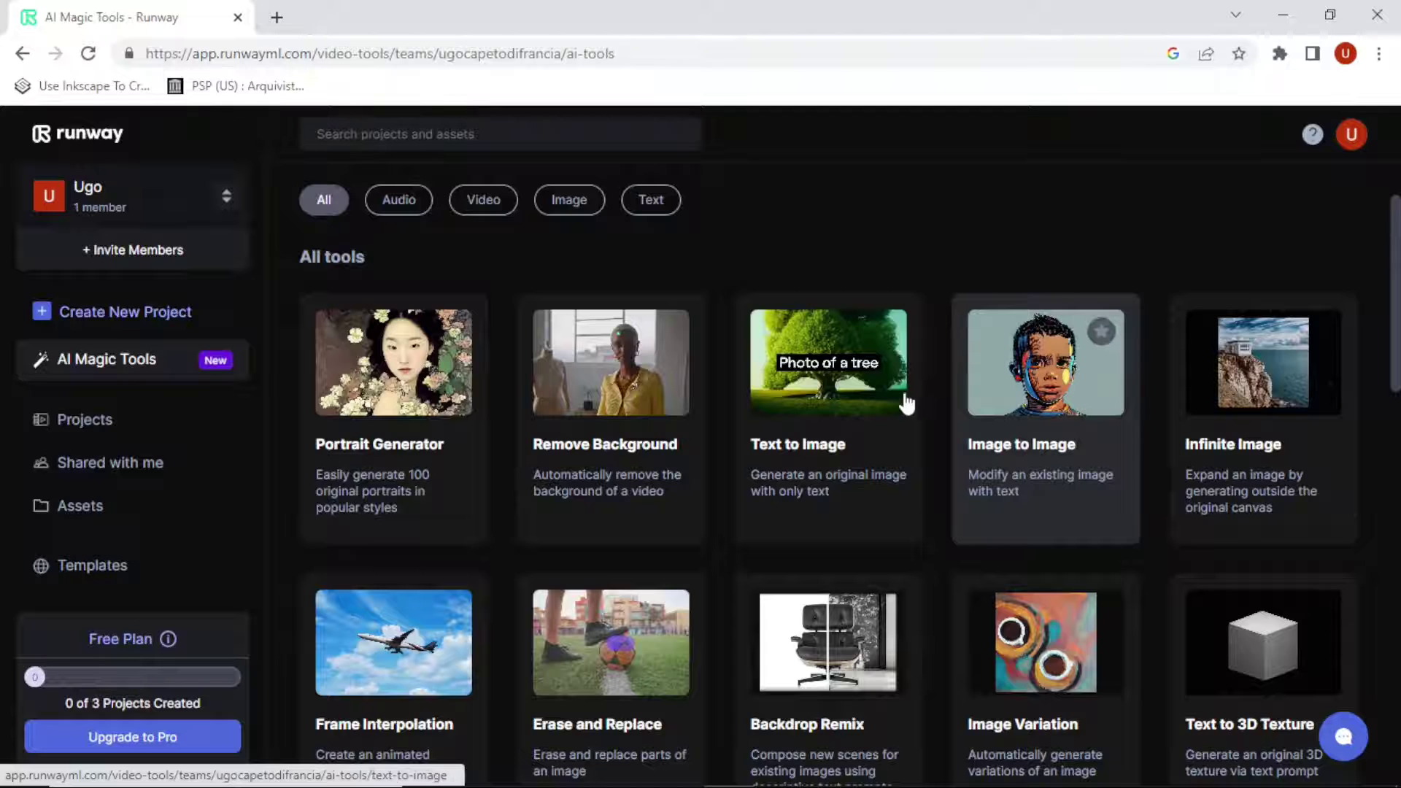
pyautogui.scroll(-3, 906, 402)
pyautogui.scroll(-1, 905, 402)
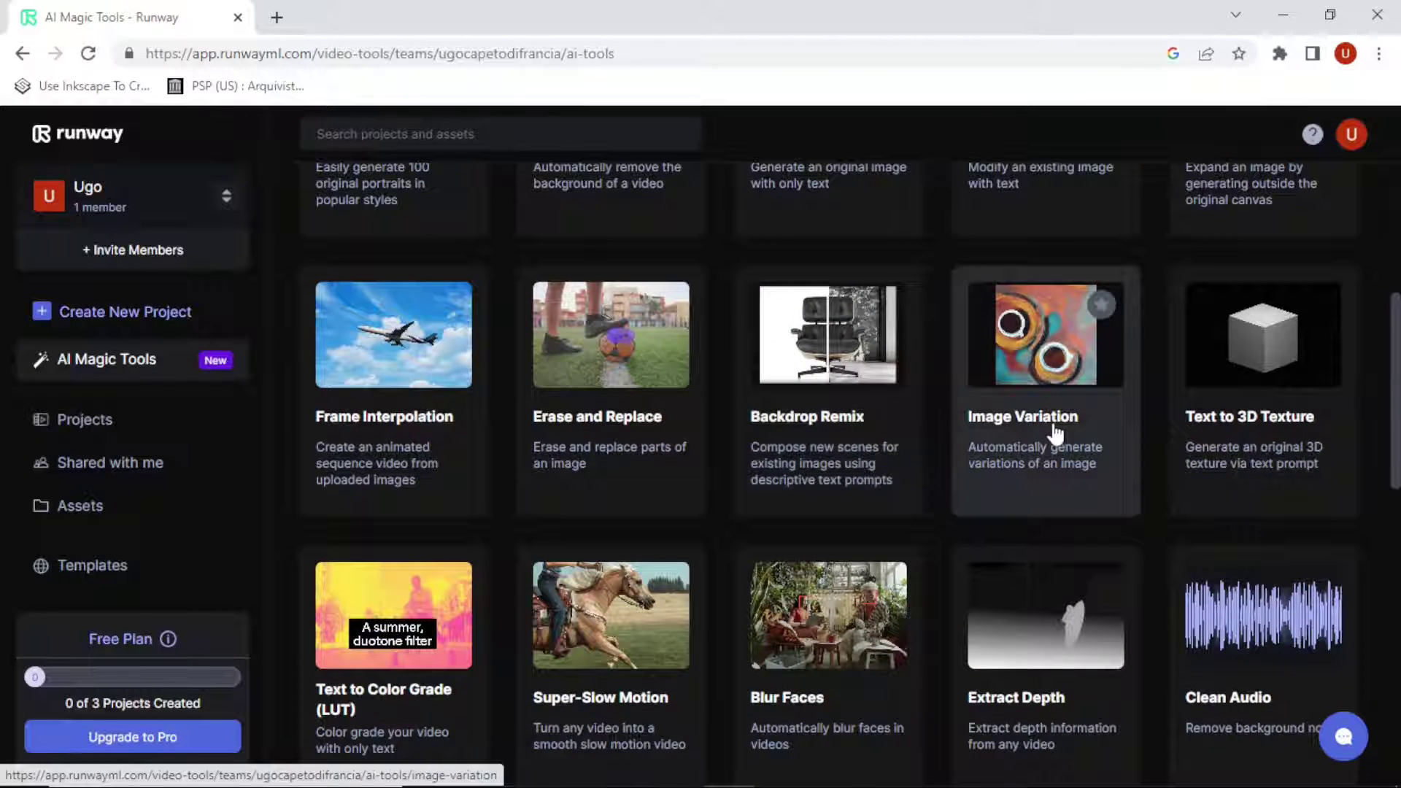
pyautogui.scroll(-2, 1007, 441)
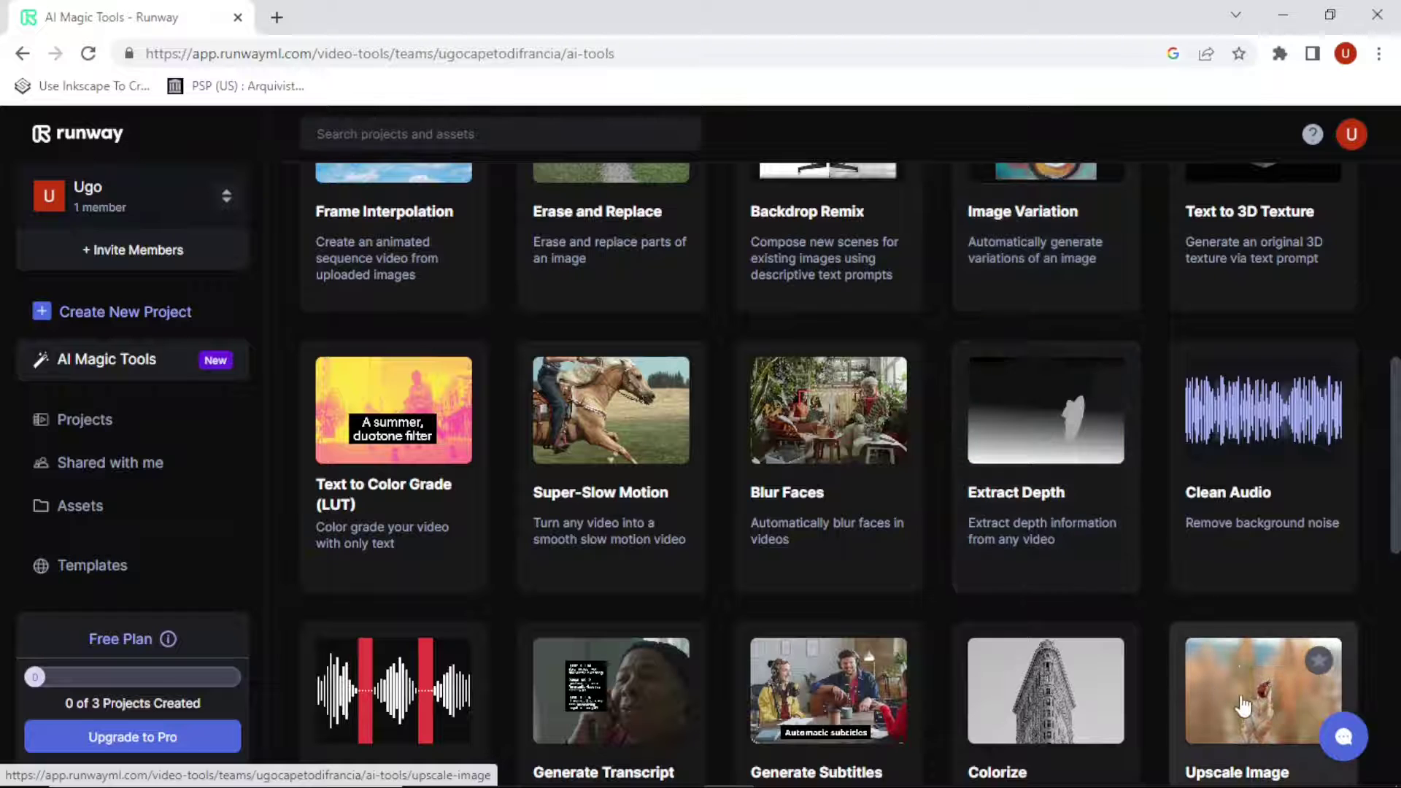
pyautogui.scroll(-1, 1236, 576)
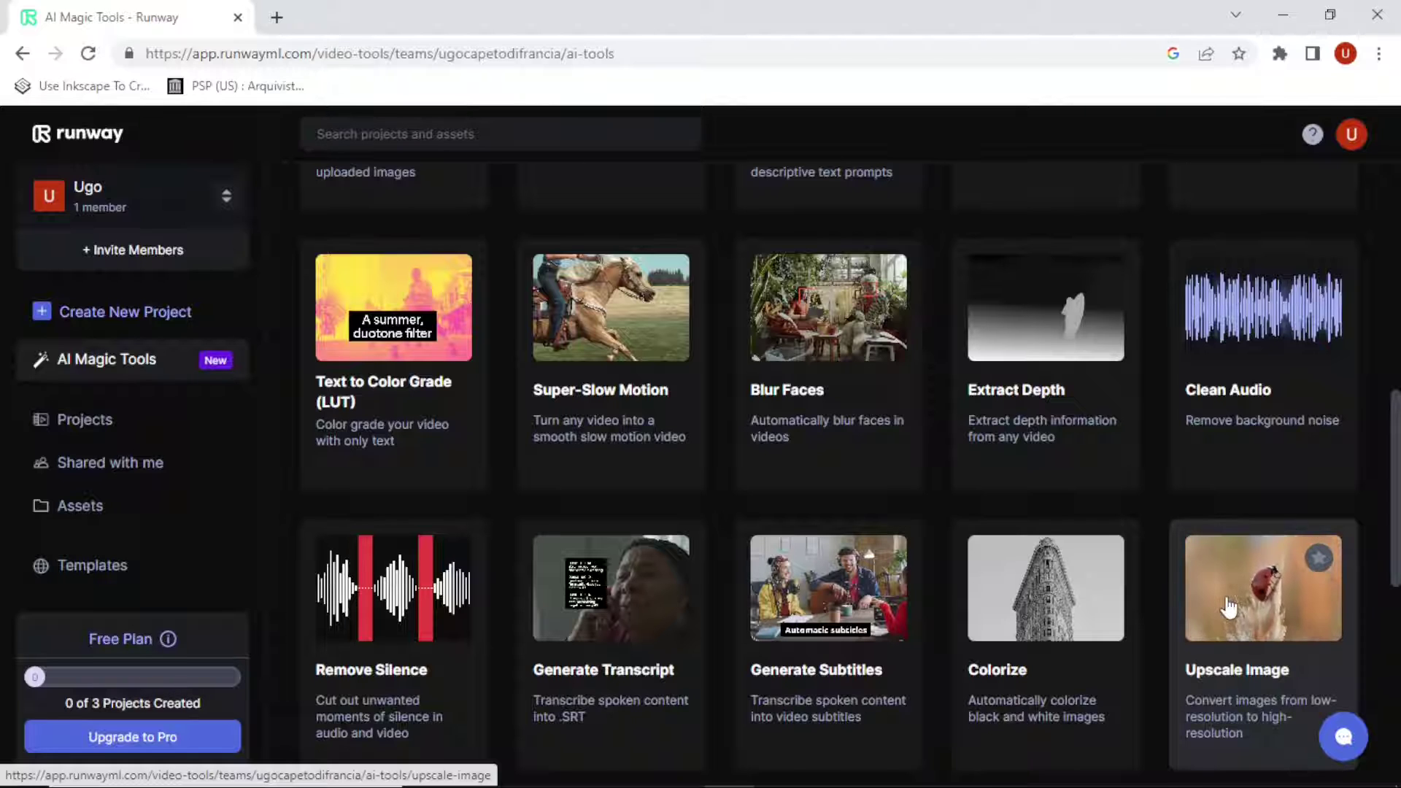
pyautogui.scroll(3, 489, 409)
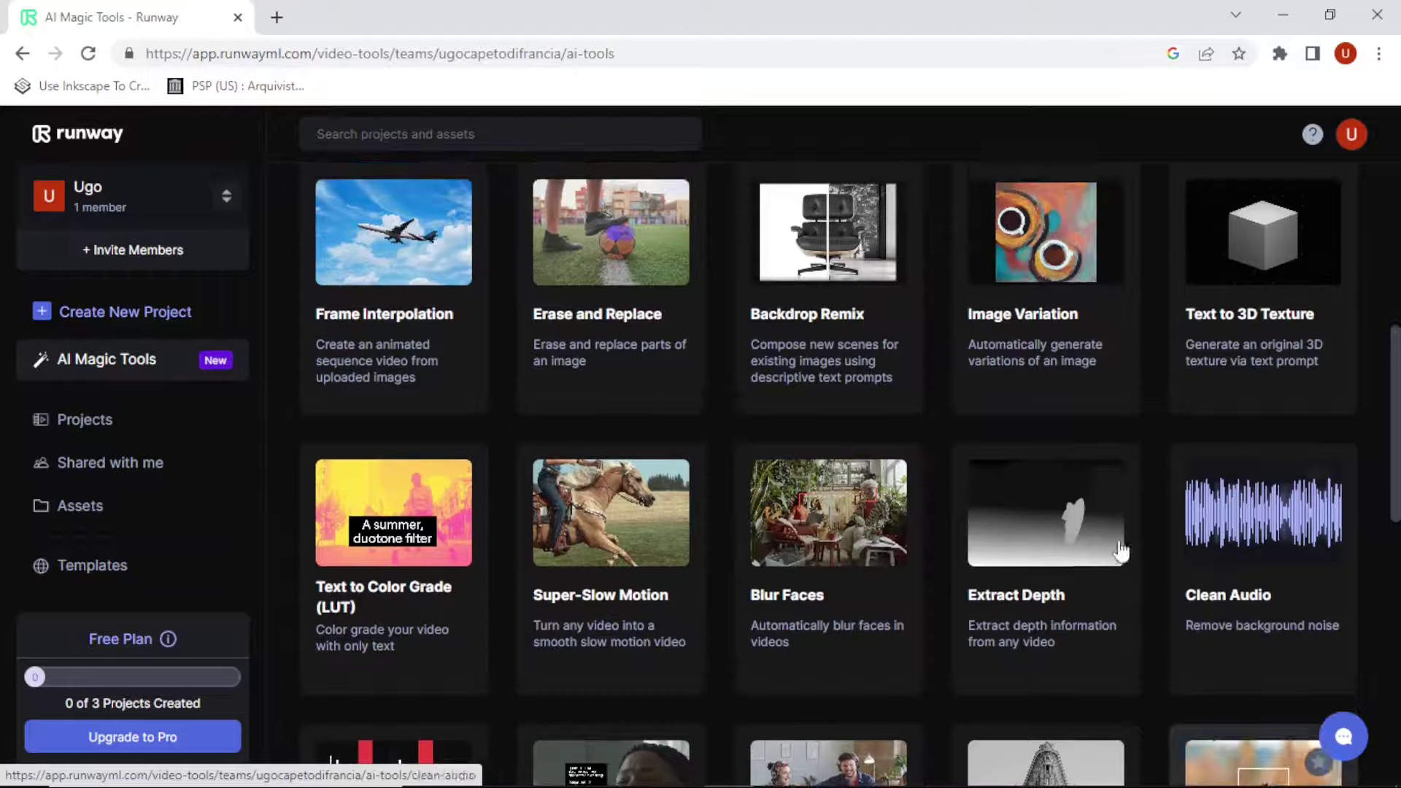
pyautogui.click(392, 245)
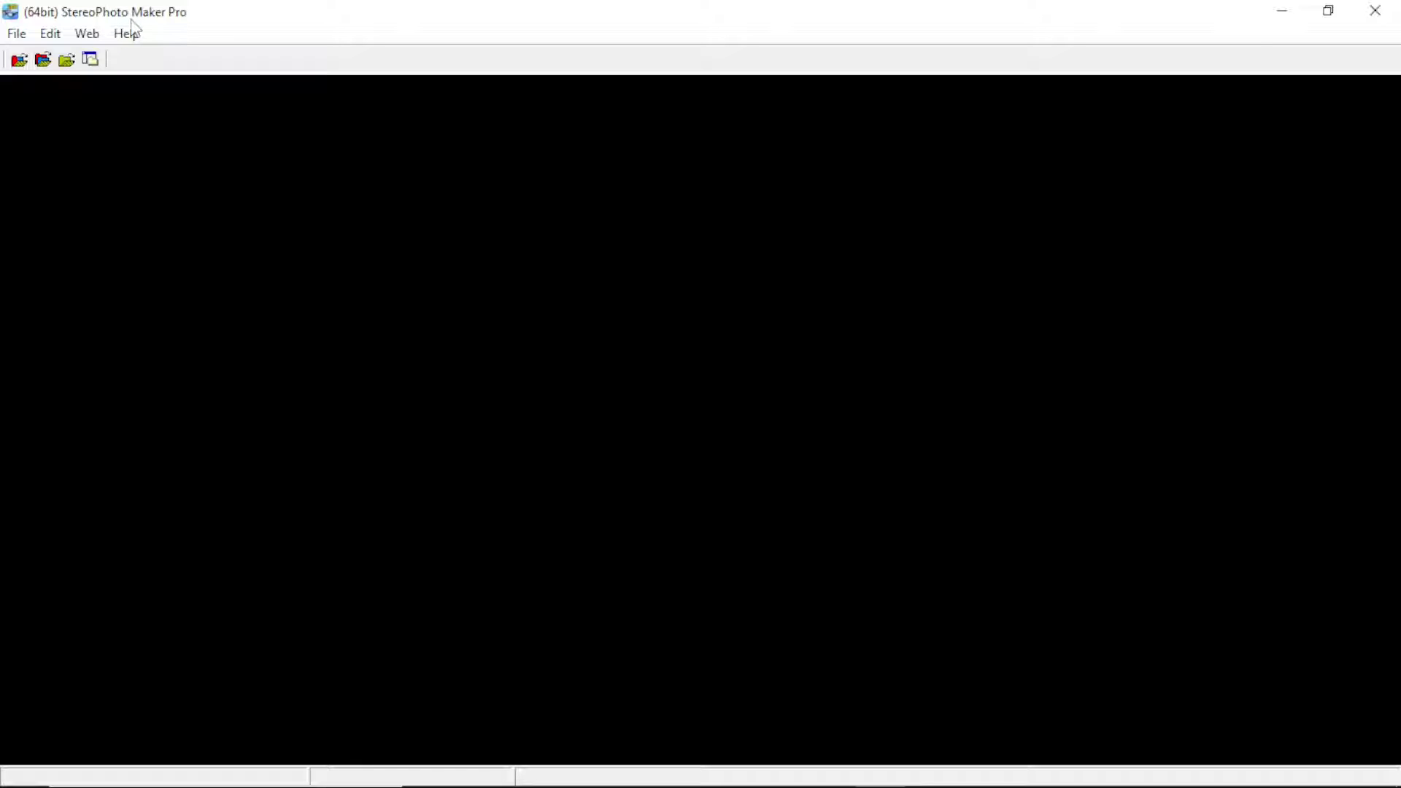
pyautogui.click(17, 34)
pyautogui.click(49, 33)
pyautogui.click(17, 34)
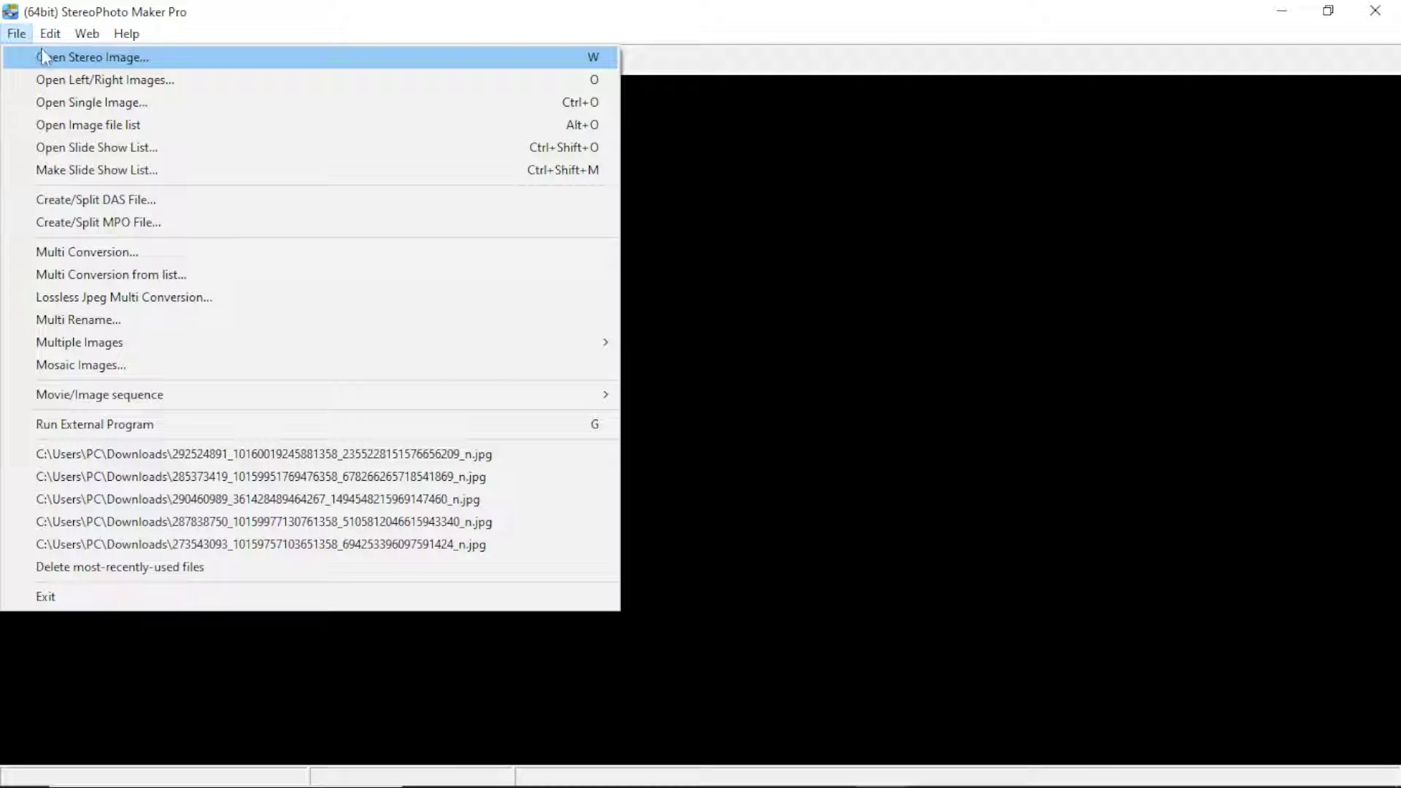
pyautogui.click(78, 64)
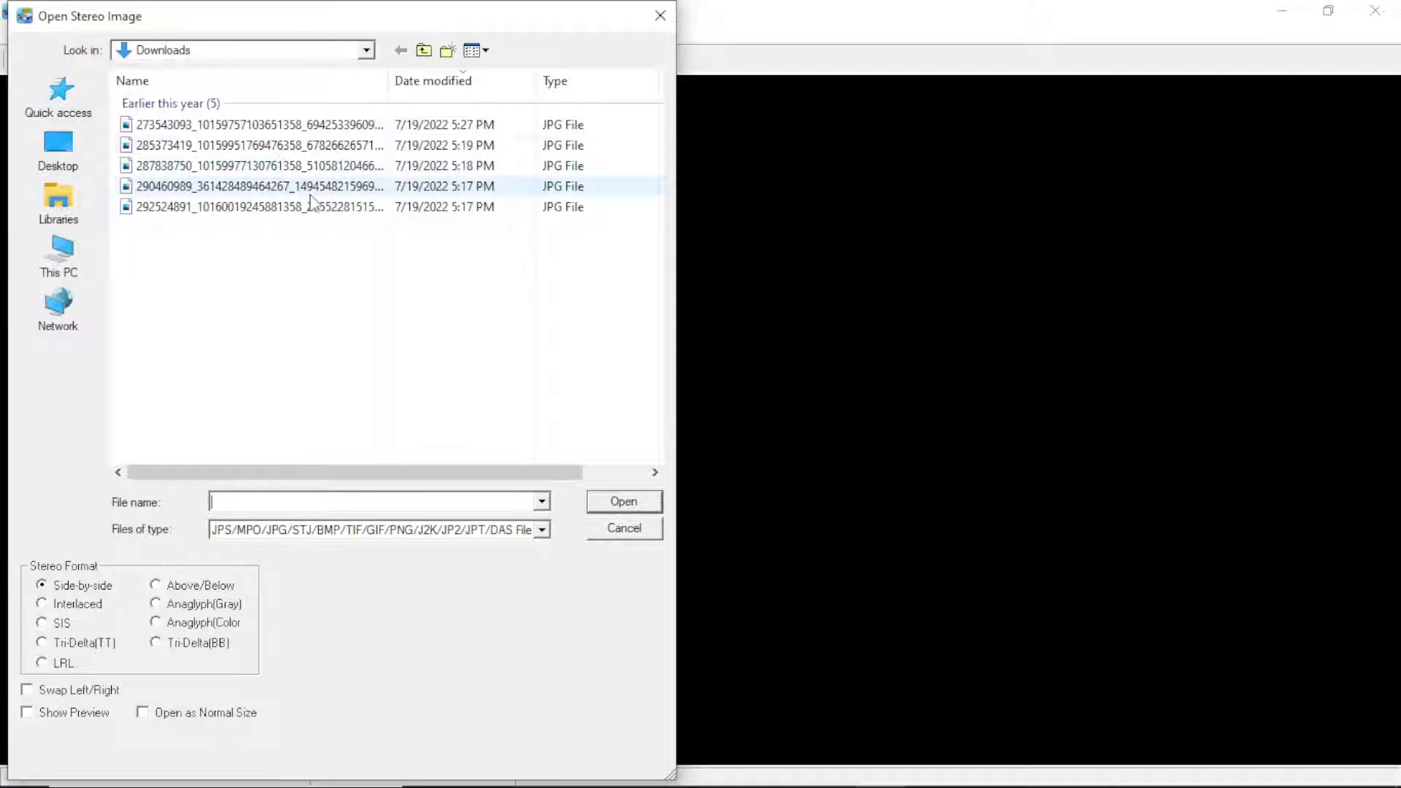
pyautogui.click(336, 209)
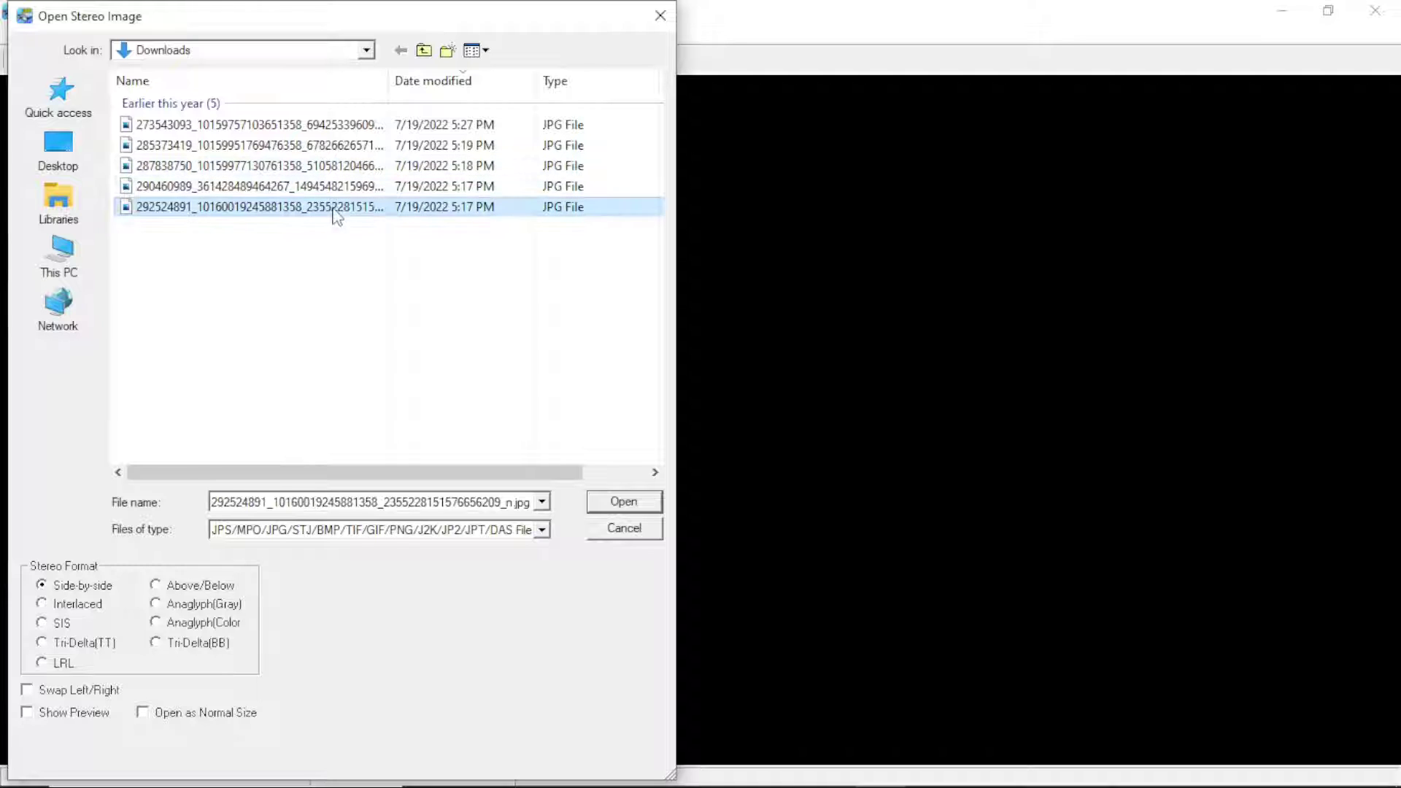
pyautogui.click(623, 505)
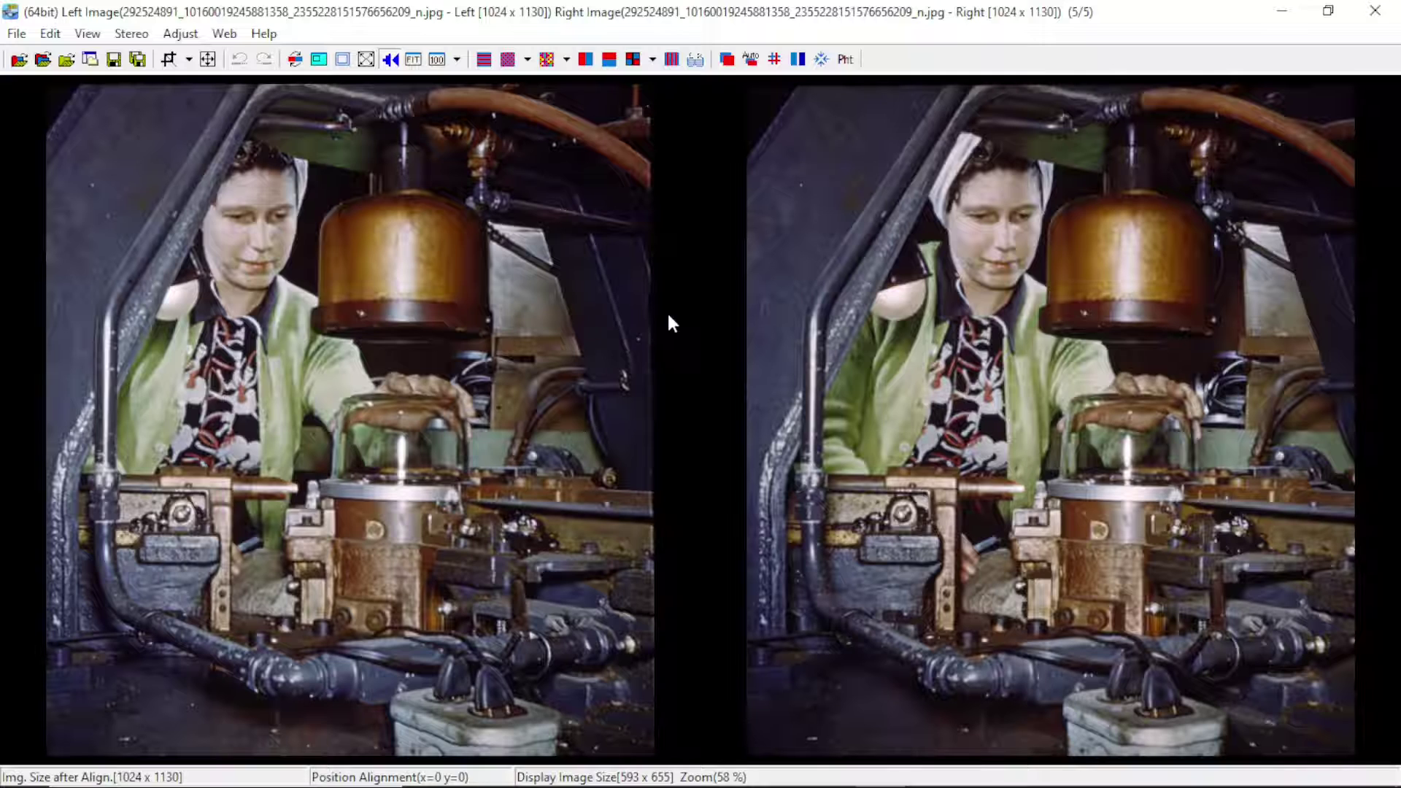
# Display the stereo pair as a gray anaglyph and shift its horizontal alignment to x=-76 so the woman's face lines up
pyautogui.hotkey('ctrl', 'shift', 'a')
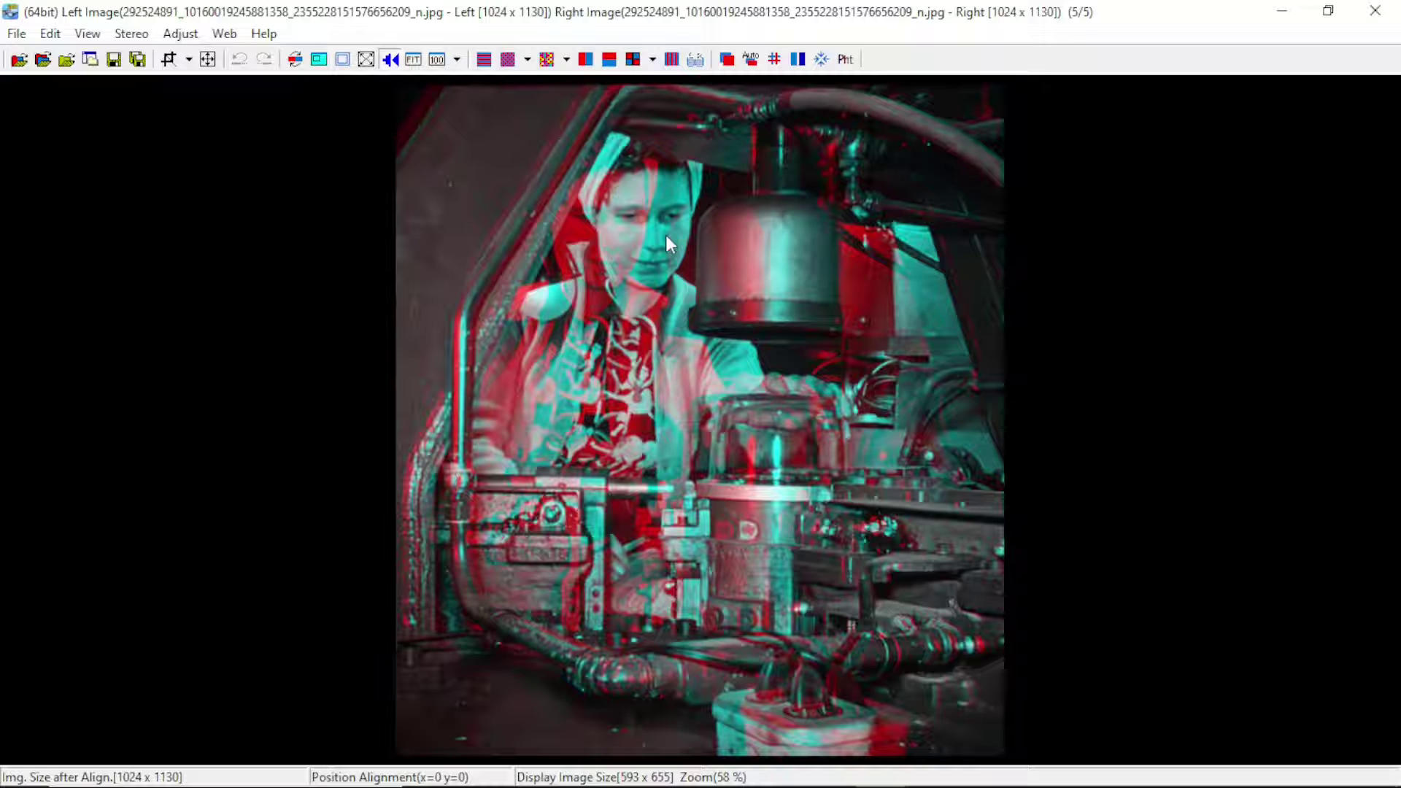
pyautogui.press('Left')
pyautogui.press('Left')
pyautogui.press('Left')
pyautogui.press('Left')
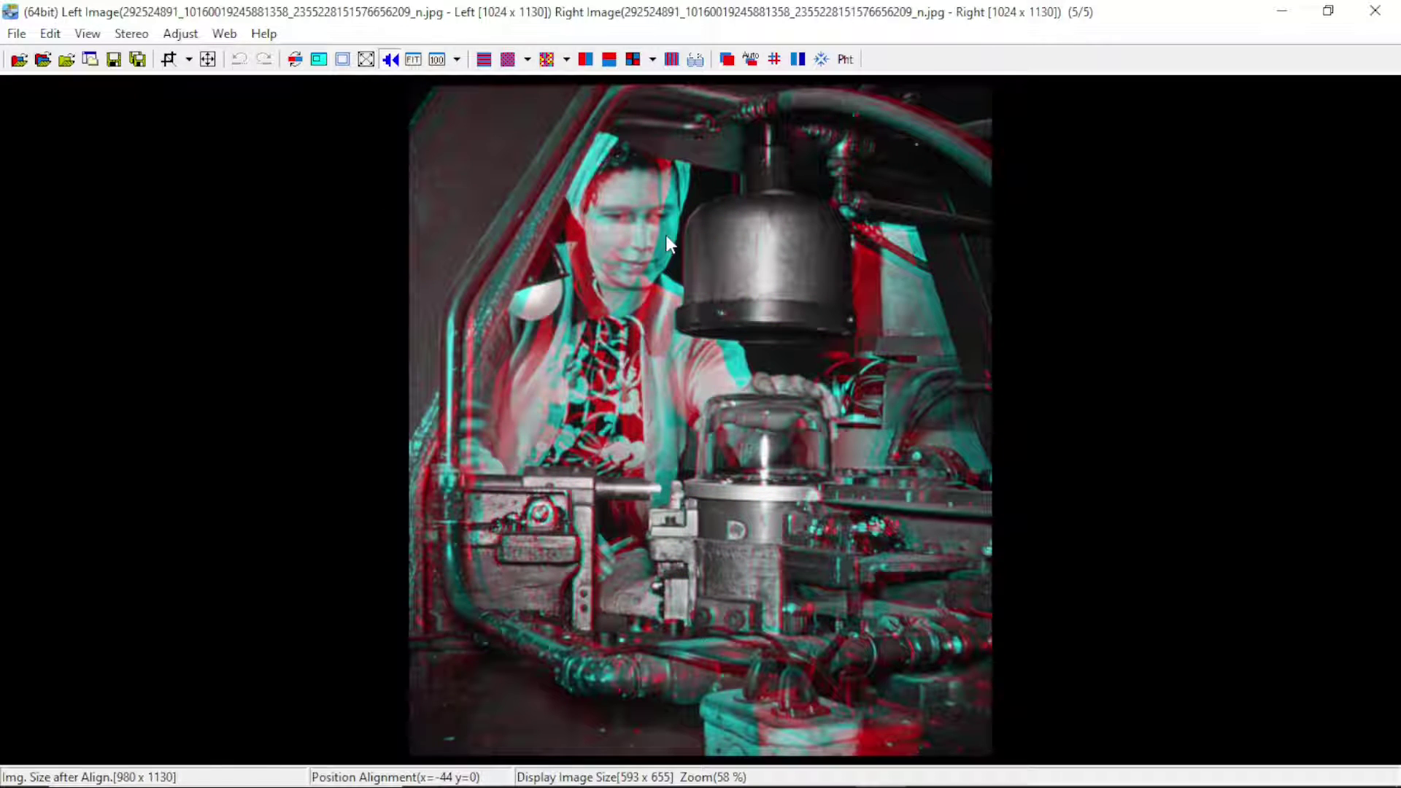
pyautogui.press('Left')
pyautogui.press('Left')
pyautogui.press('Left')
pyautogui.press('Left')
pyautogui.press('Left')
pyautogui.press('Left')
pyautogui.press('Left')
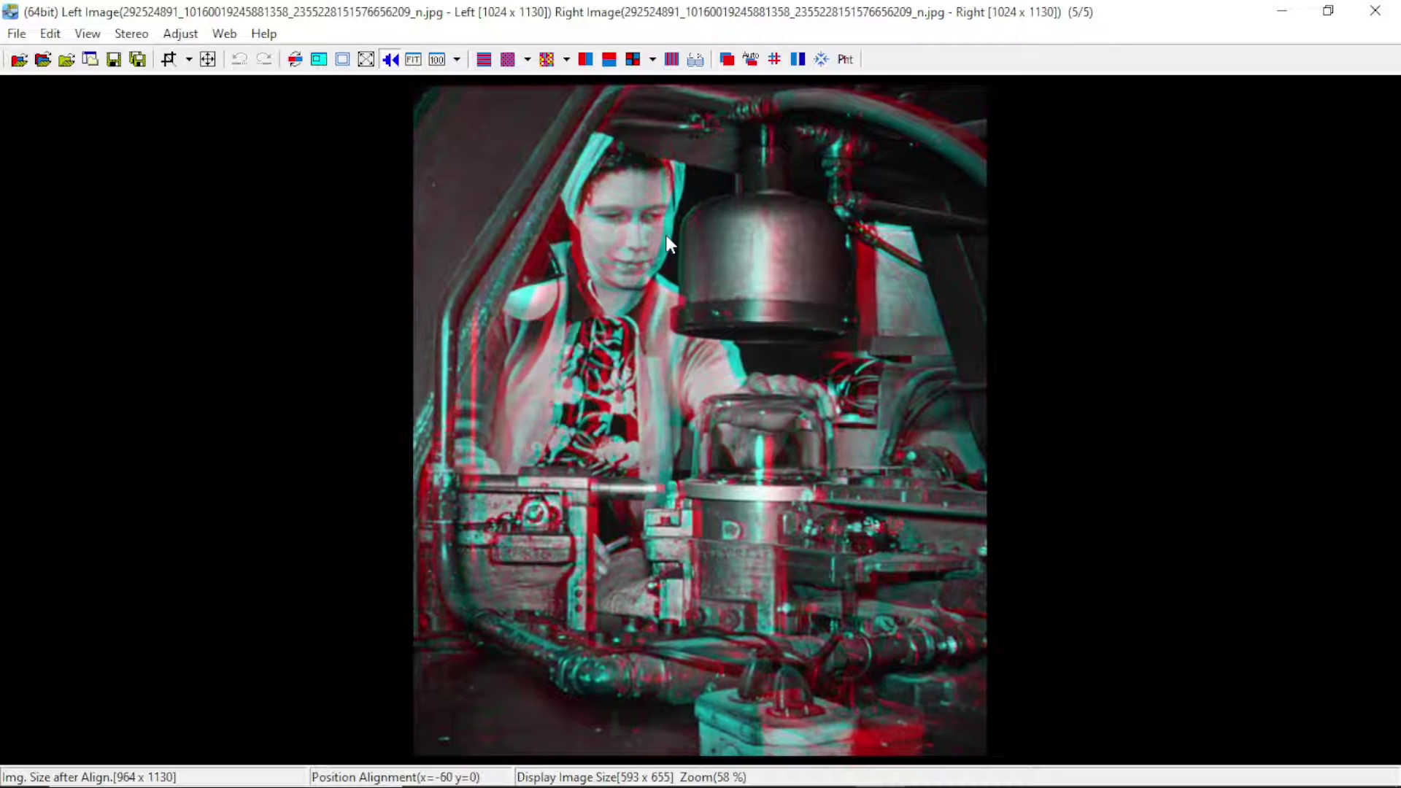
pyautogui.press('Left')
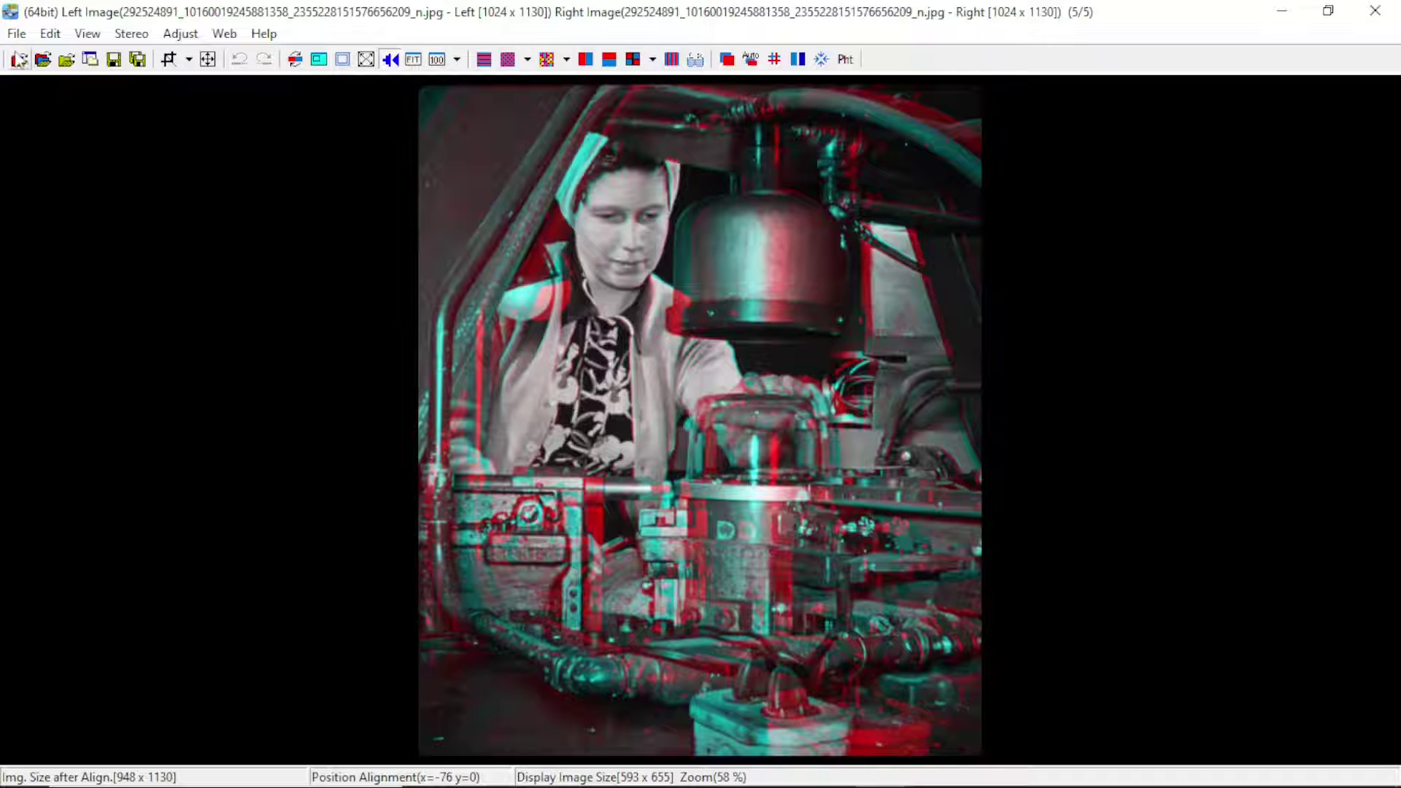
# Save the aligned left and right images as separate JPEG files in Downloads under the base name duh.jpg
pyautogui.click(16, 33)
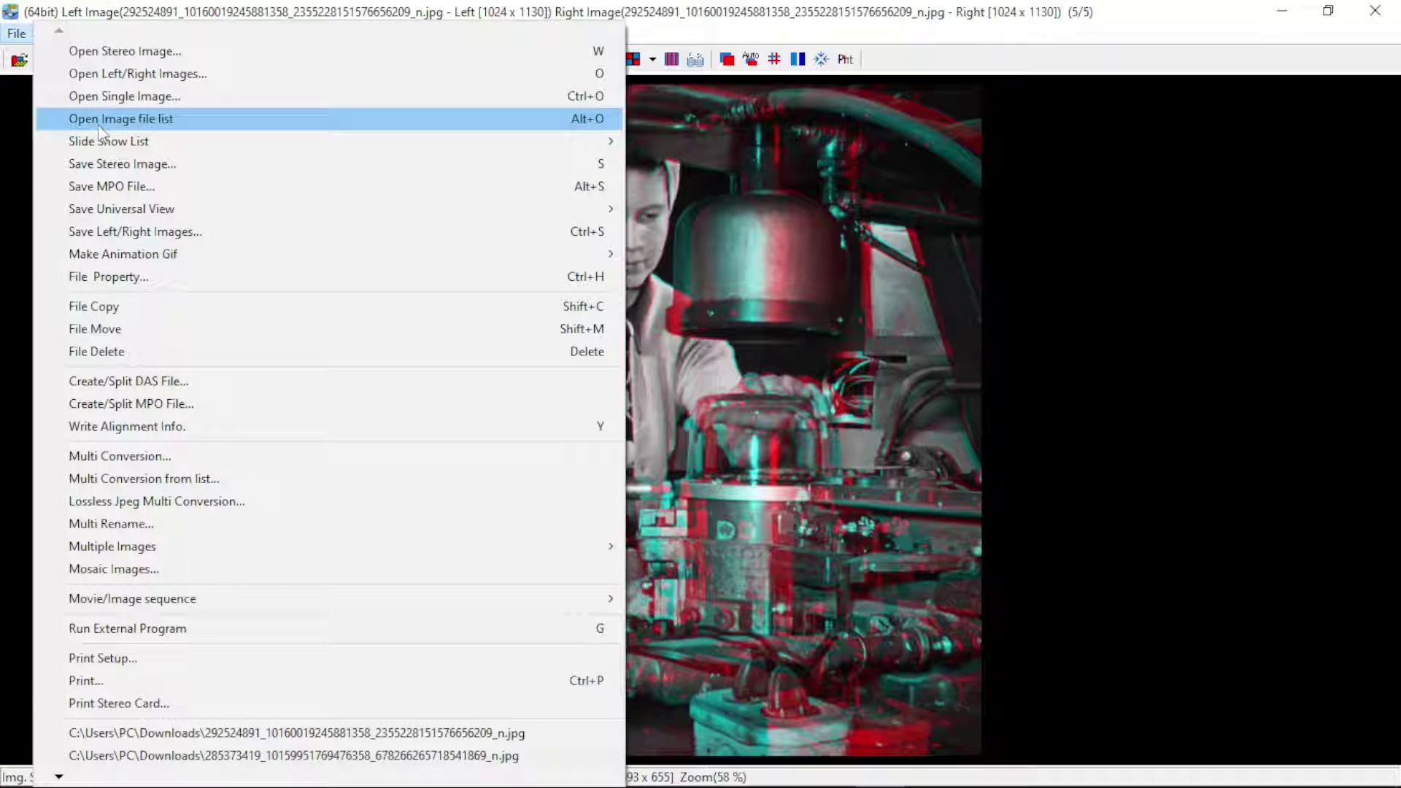
pyautogui.click(183, 230)
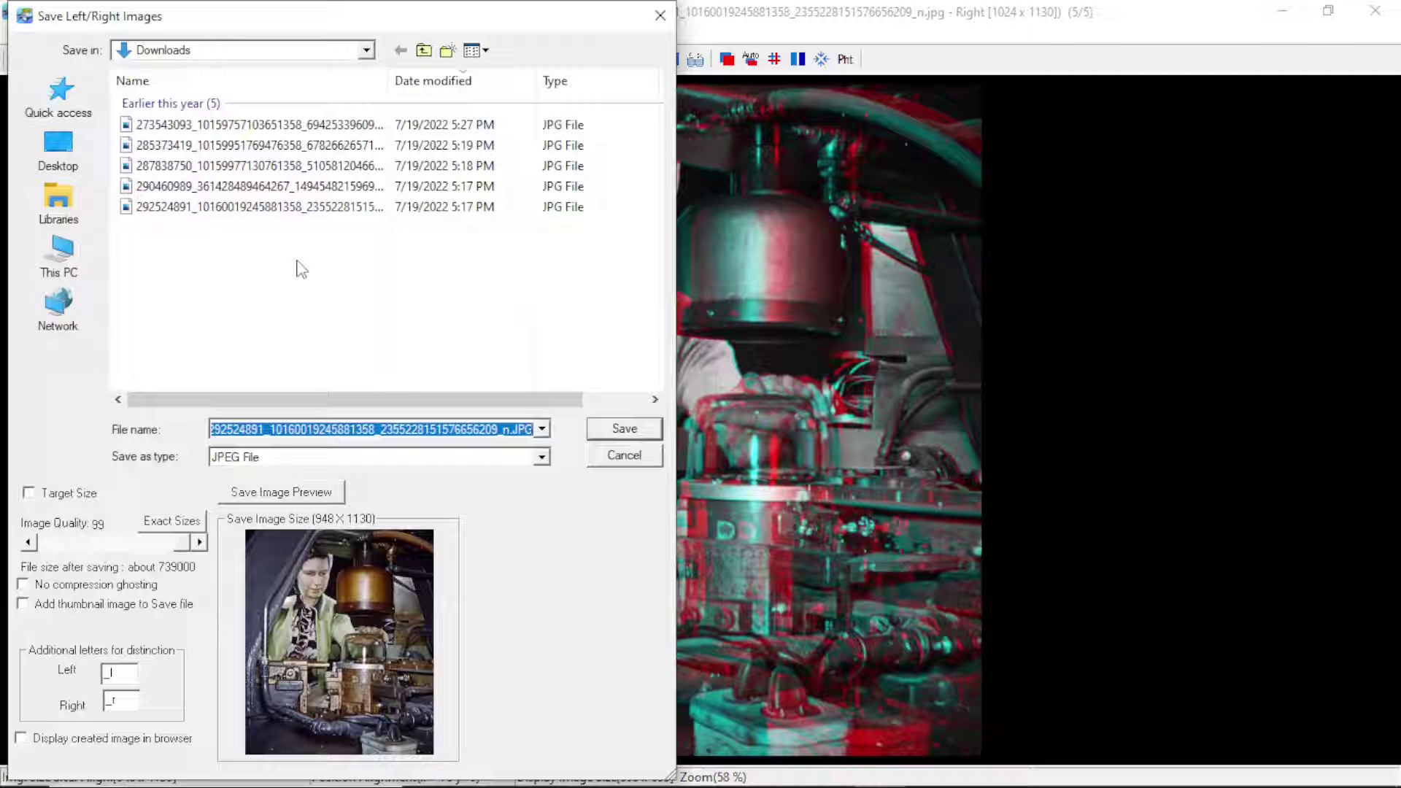
pyautogui.press('BackSpace')
pyautogui.write('d')
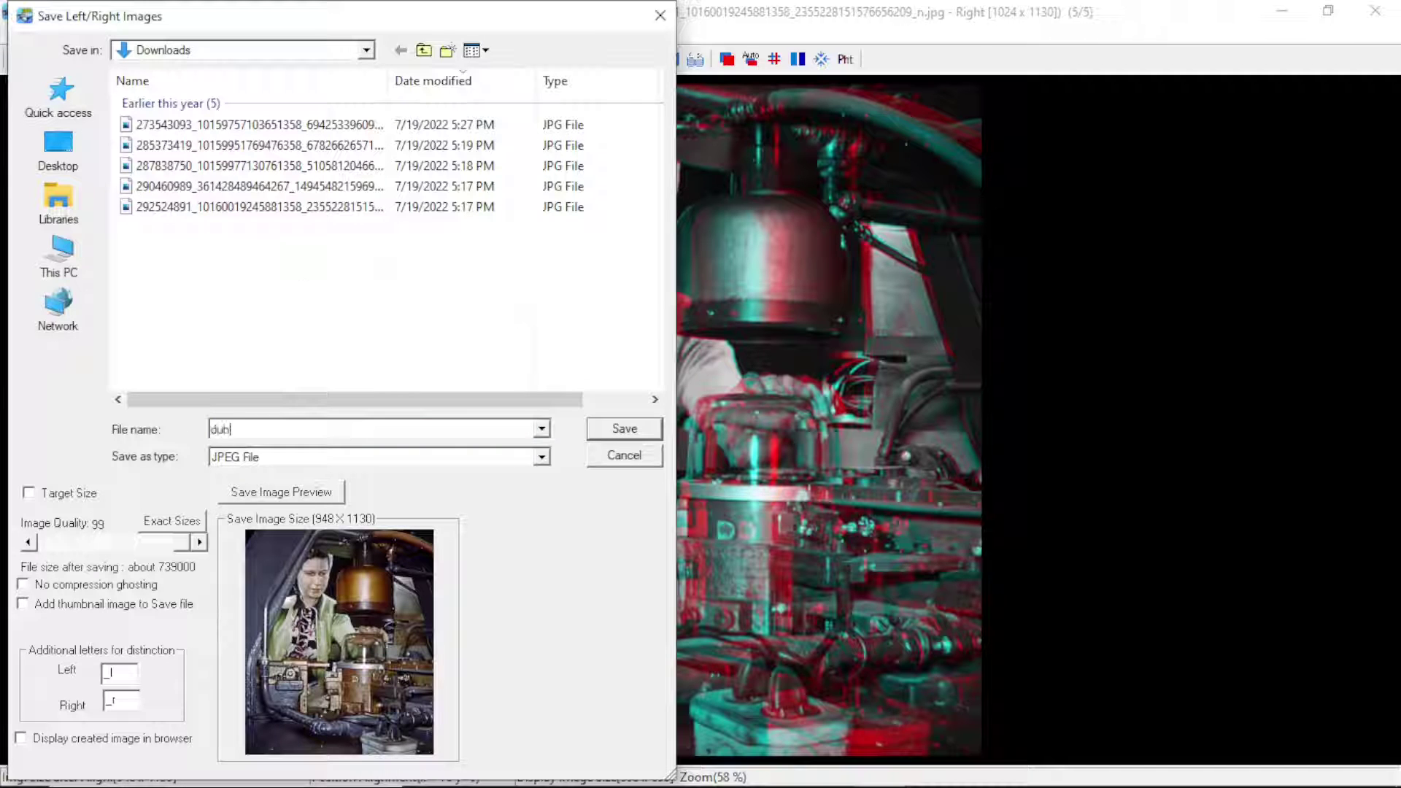
pyautogui.write('uh.jp')
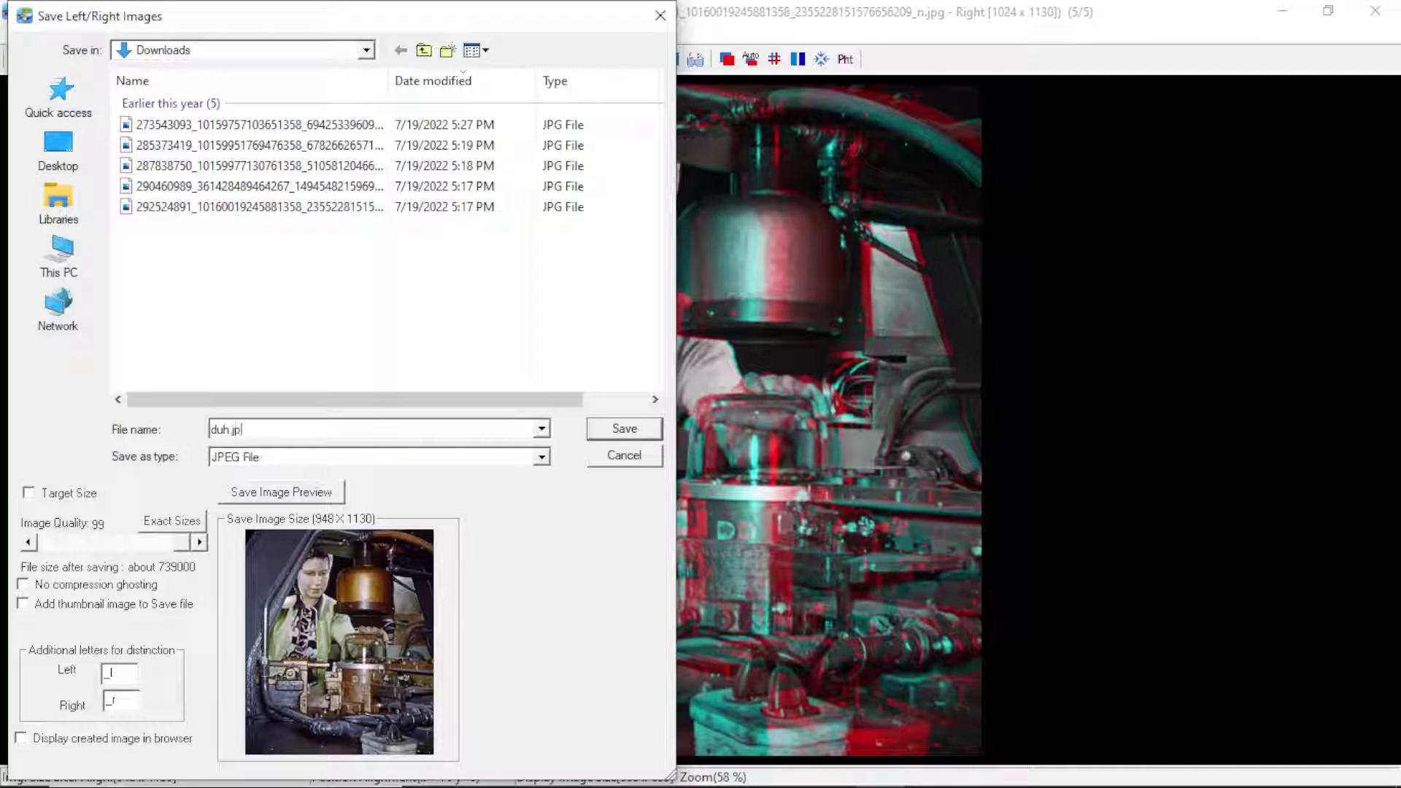
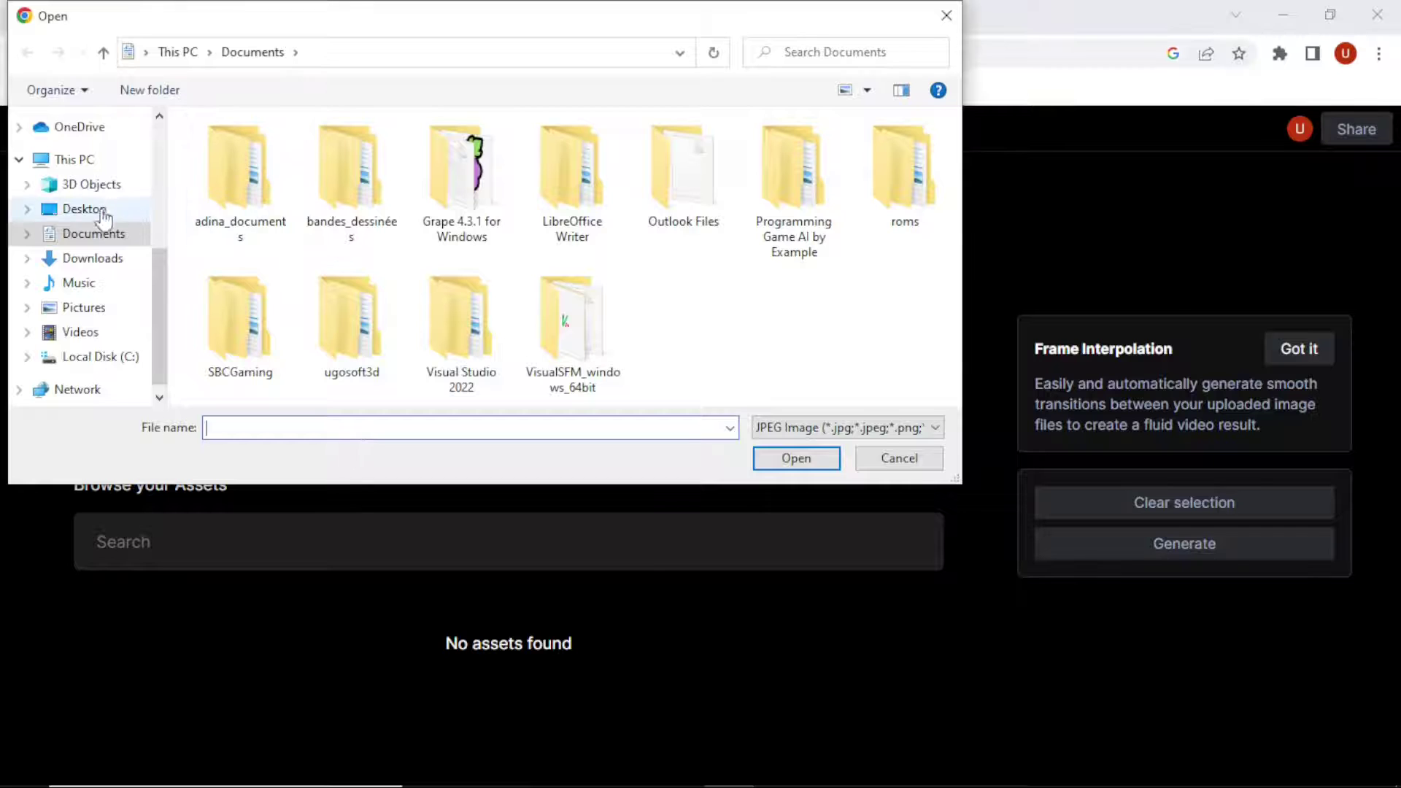
# Switch to Runway and upload duh_l.jpg and duh_r.jpg from Downloads to Frame Interpolation
pyautogui.click(92, 257)
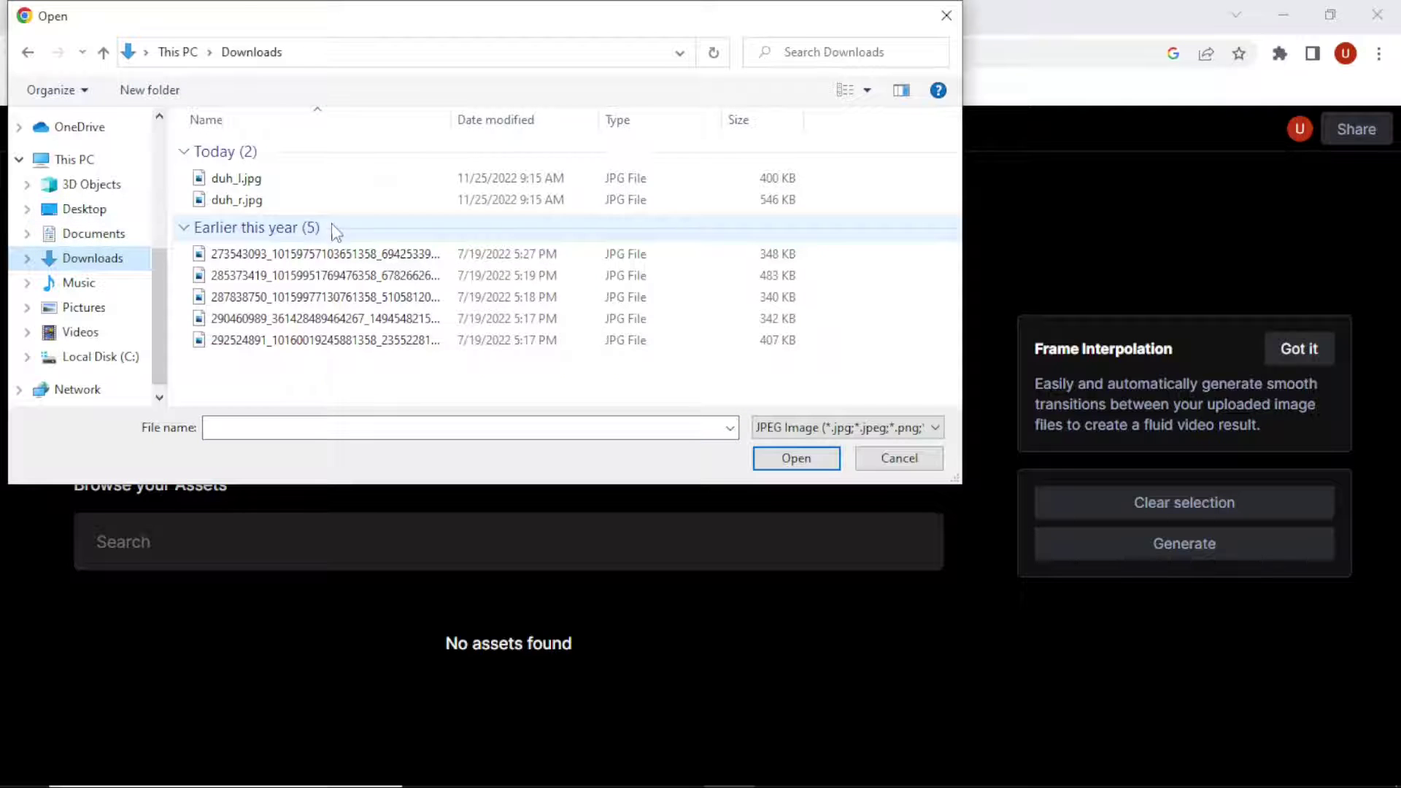
pyautogui.click(252, 186)
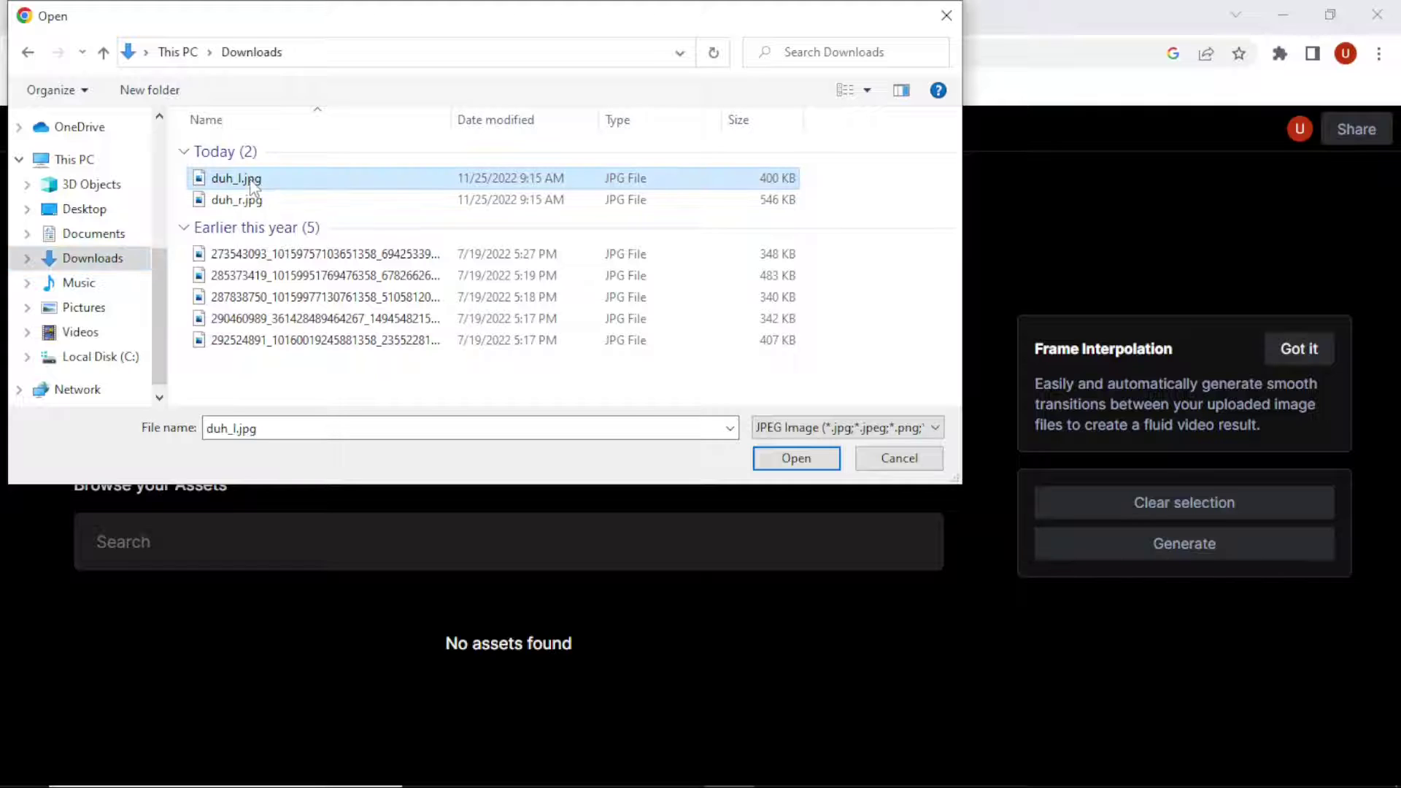
pyautogui.keyDown('shift'); pyautogui.click(252, 202); pyautogui.keyUp('shift')
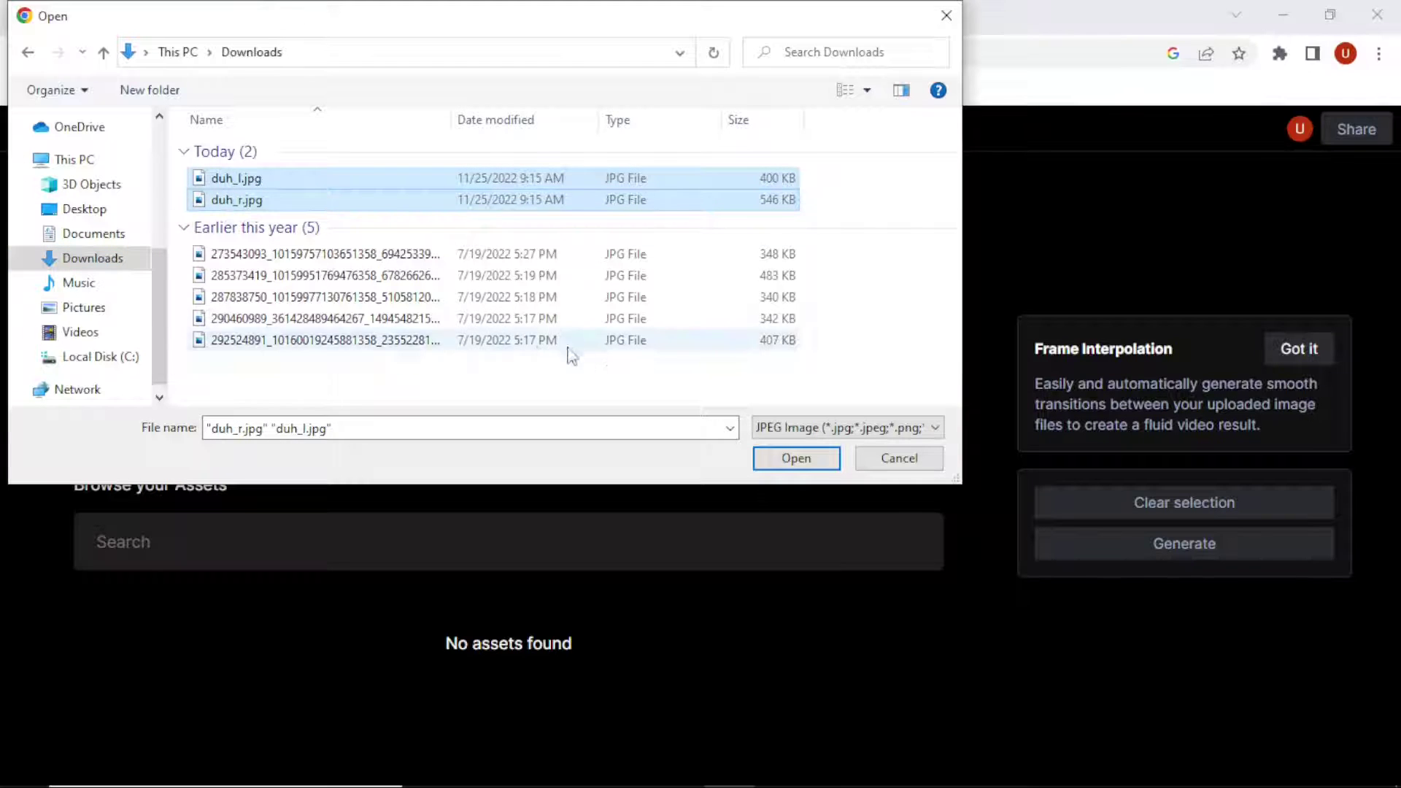
pyautogui.click(760, 458)
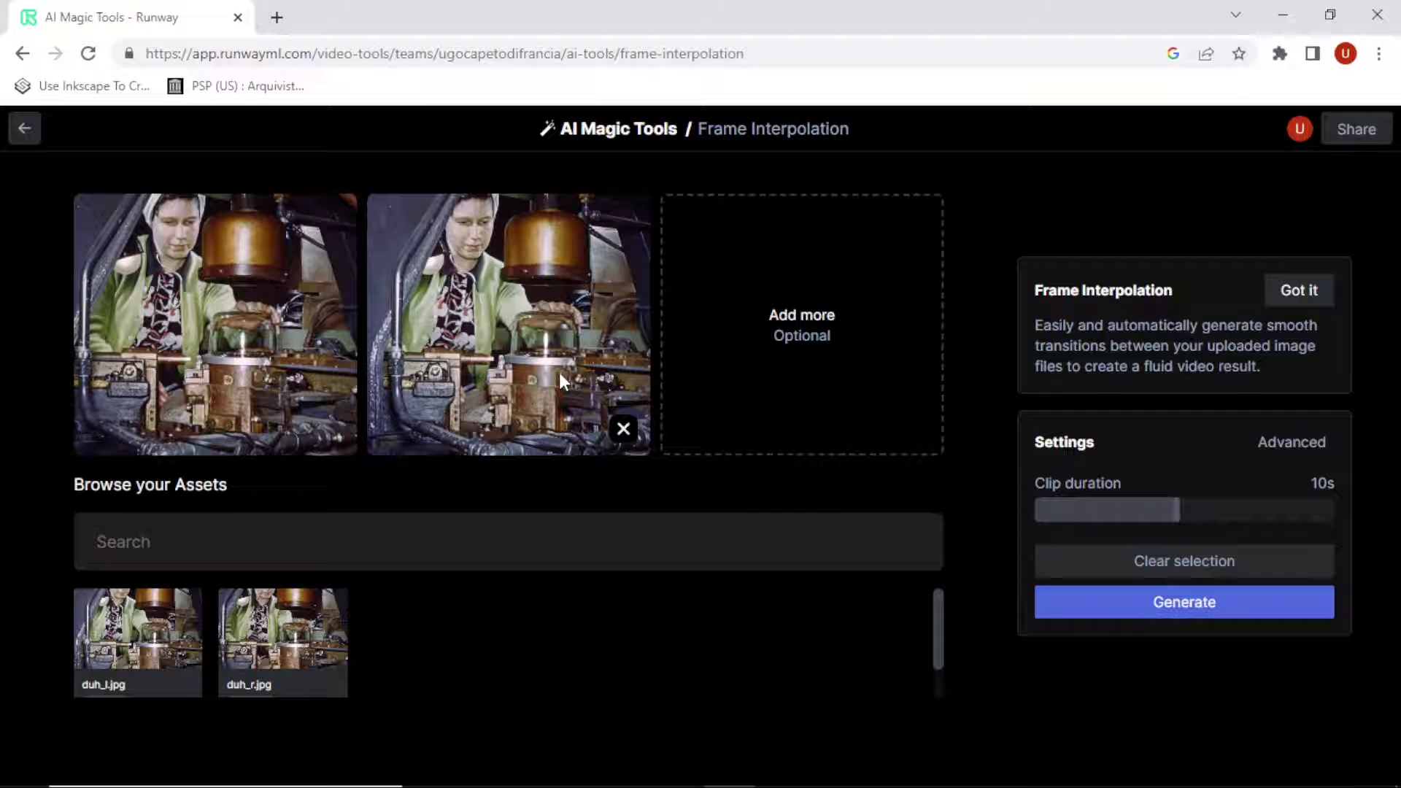
# Clear both images from the interpolation sequence and re-add them from the assets with duh_l.jpg first and duh_r.jpg second
pyautogui.click(623, 429)
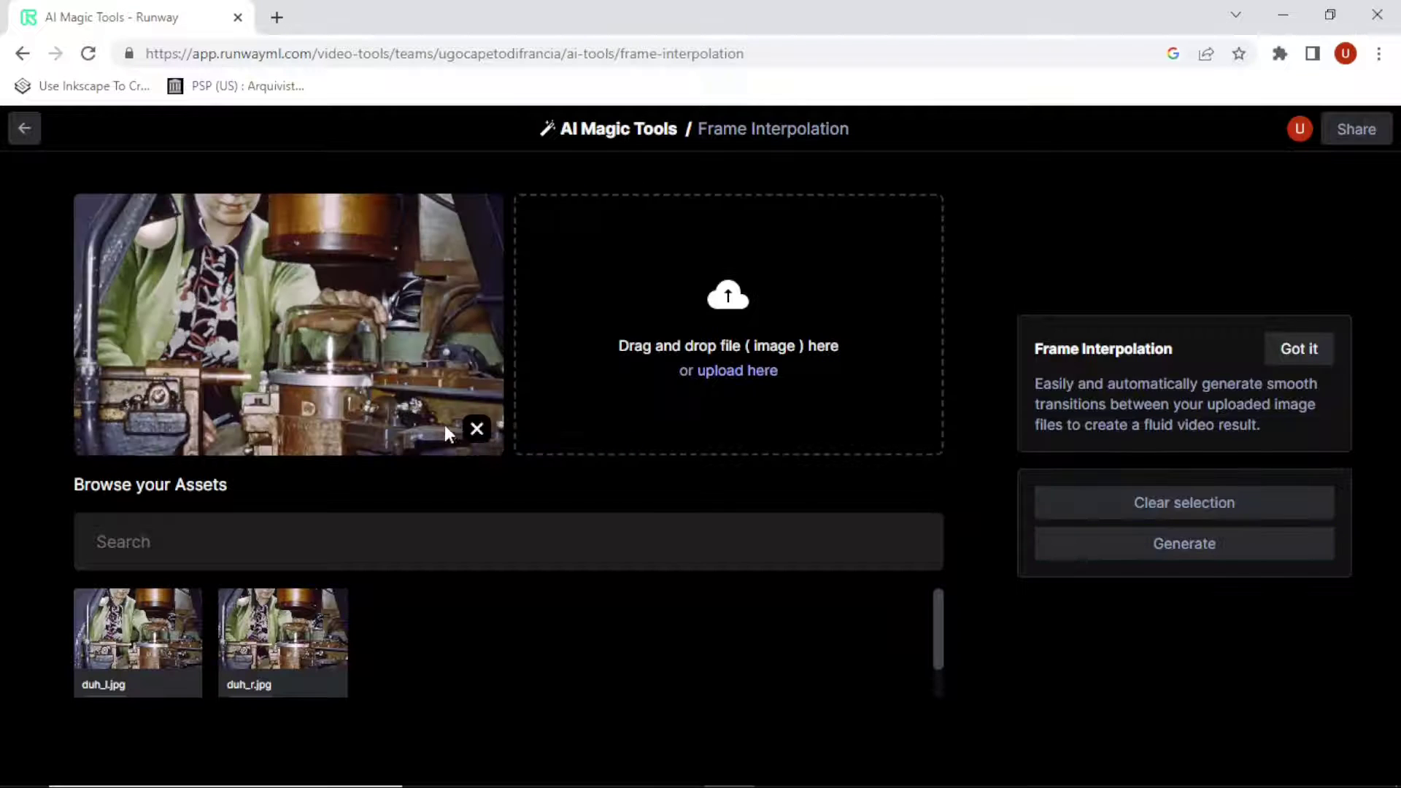
pyautogui.click(475, 430)
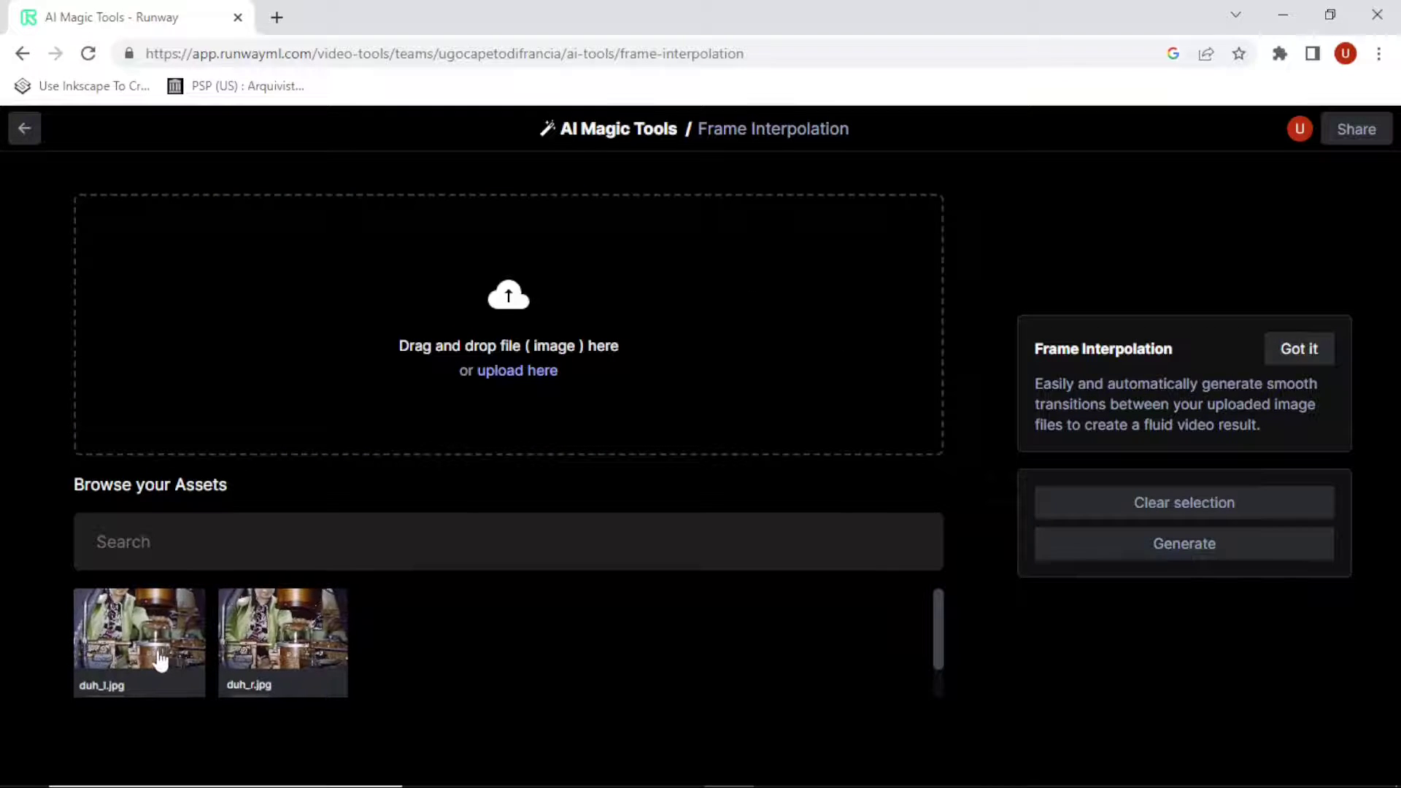
pyautogui.moveTo(152, 657); pyautogui.dragTo(165, 355)
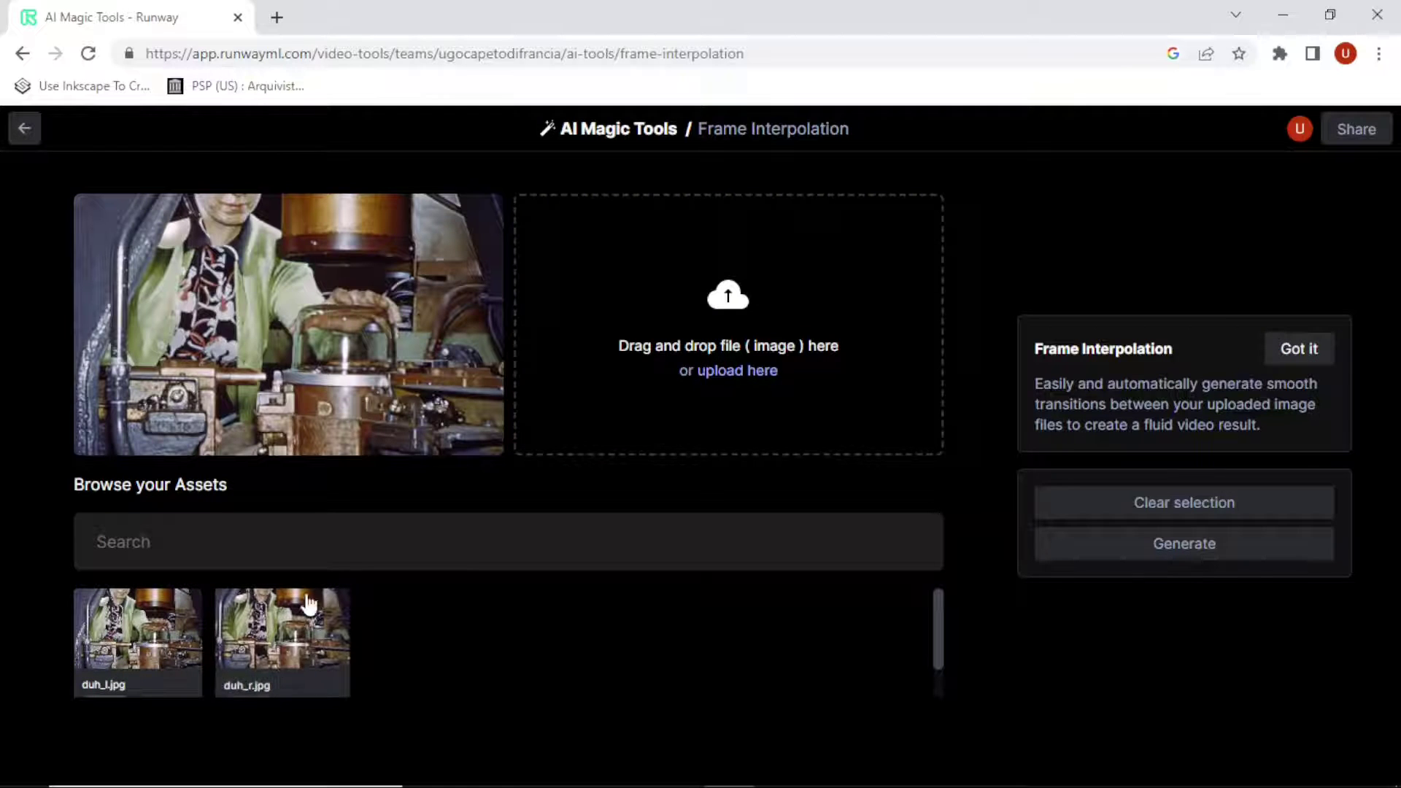
pyautogui.moveTo(310, 606); pyautogui.dragTo(606, 317)
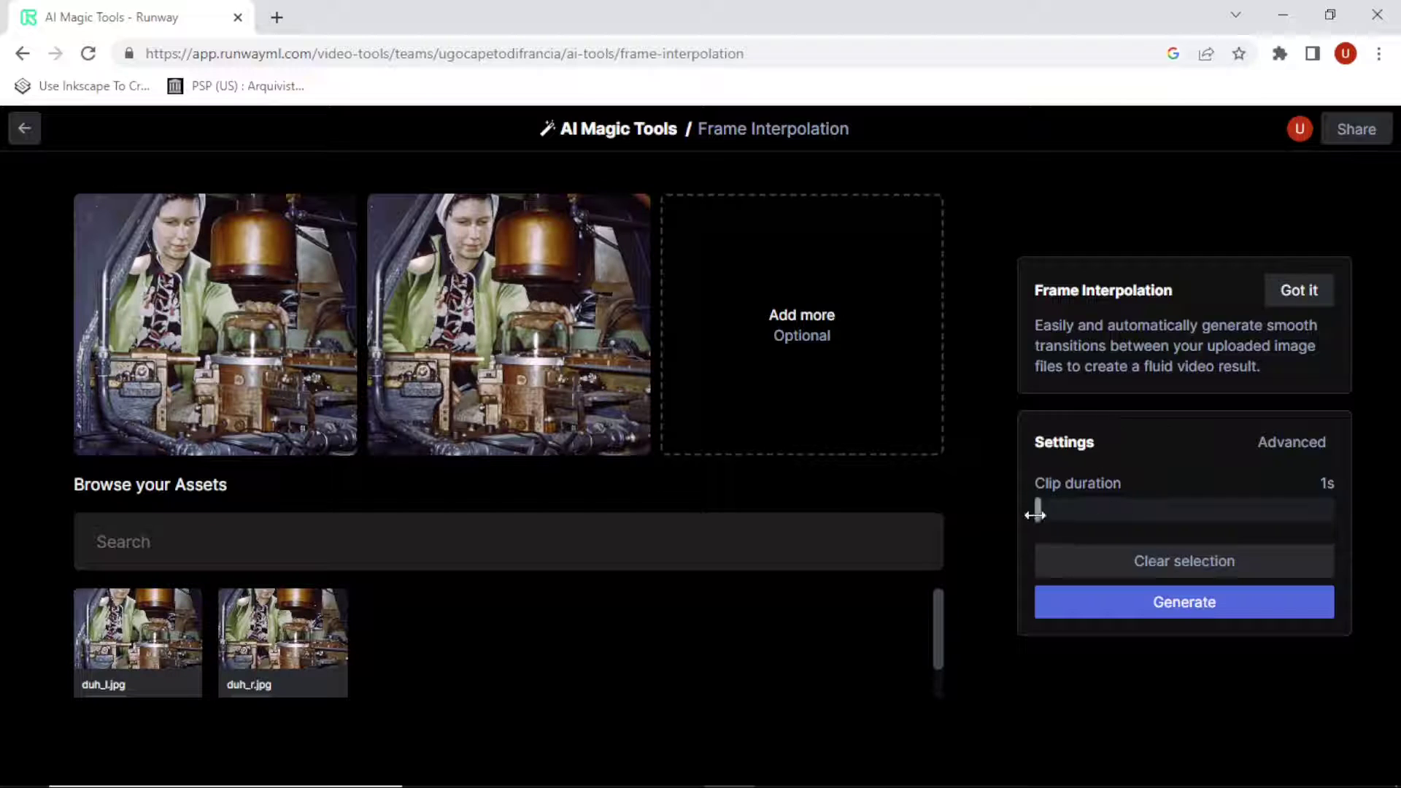
# Set the clip duration to 1 s and generate the frame interpolation video
pyautogui.moveTo(1036, 515)
pyautogui.mouseDown()
pyautogui.moveTo(1108, 508)
pyautogui.moveTo(1010, 506)
pyautogui.mouseUp()
pyautogui.click(1301, 295)
pyautogui.click(1185, 570)
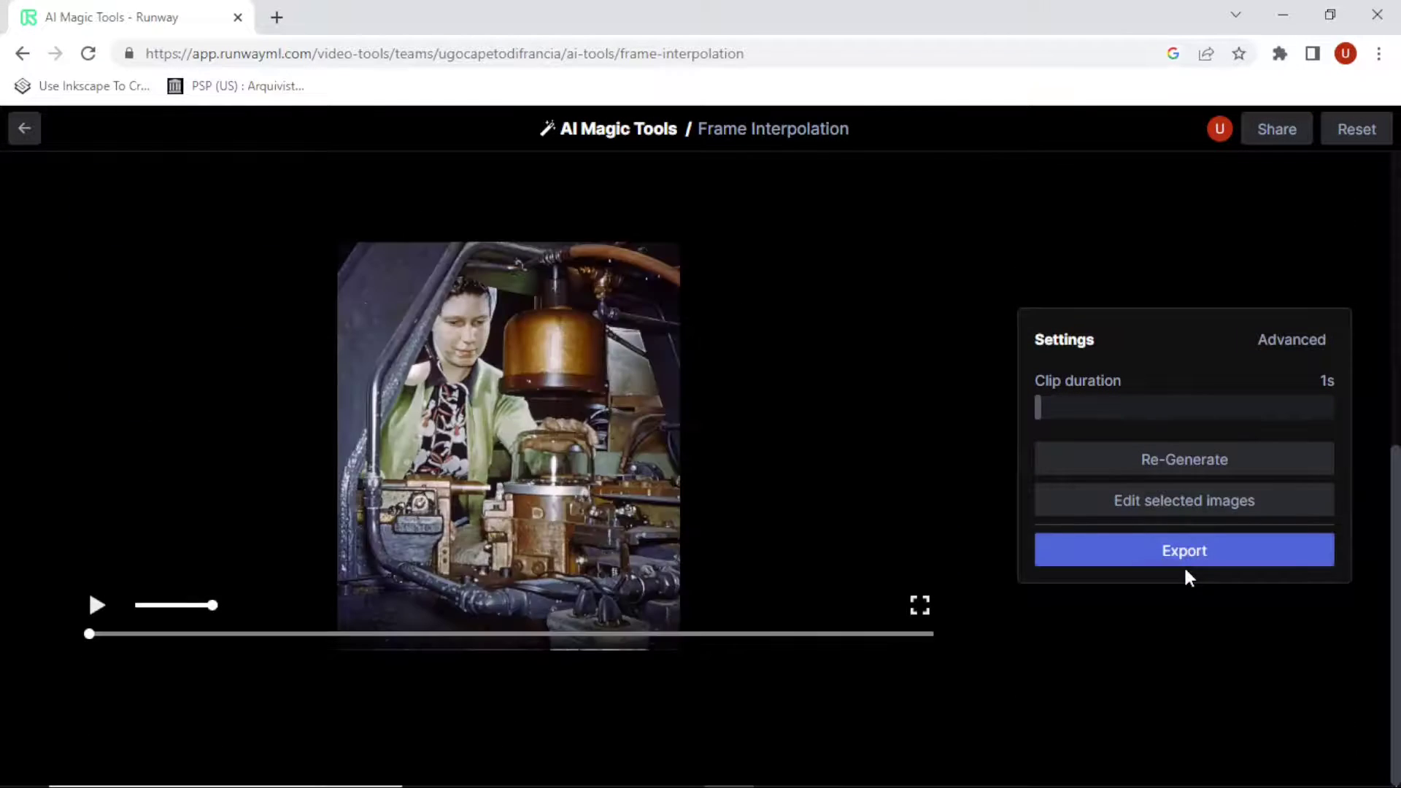
# Play the generated interpolation clip repeatedly to check the transition between the left and right views
pyautogui.click(97, 612)
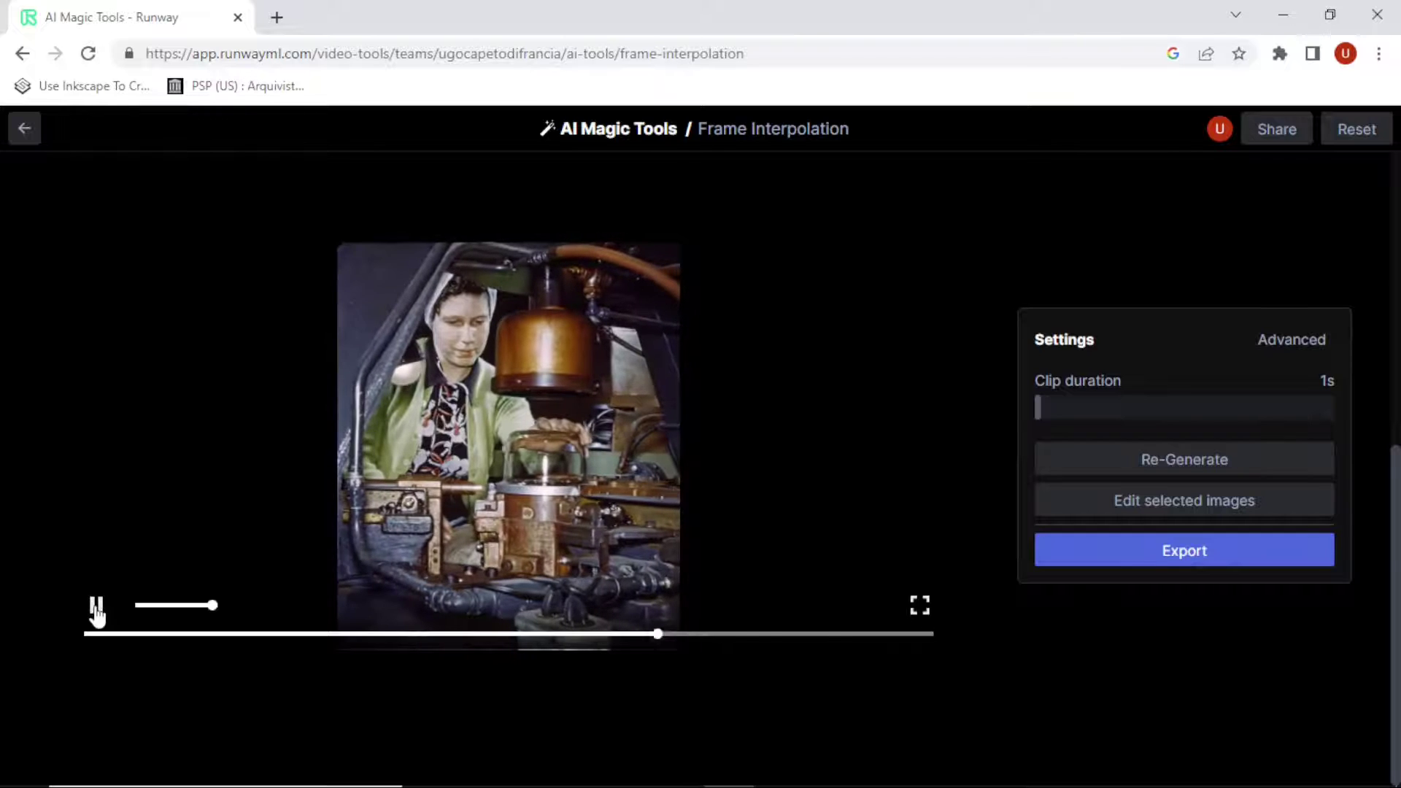
pyautogui.click(97, 612)
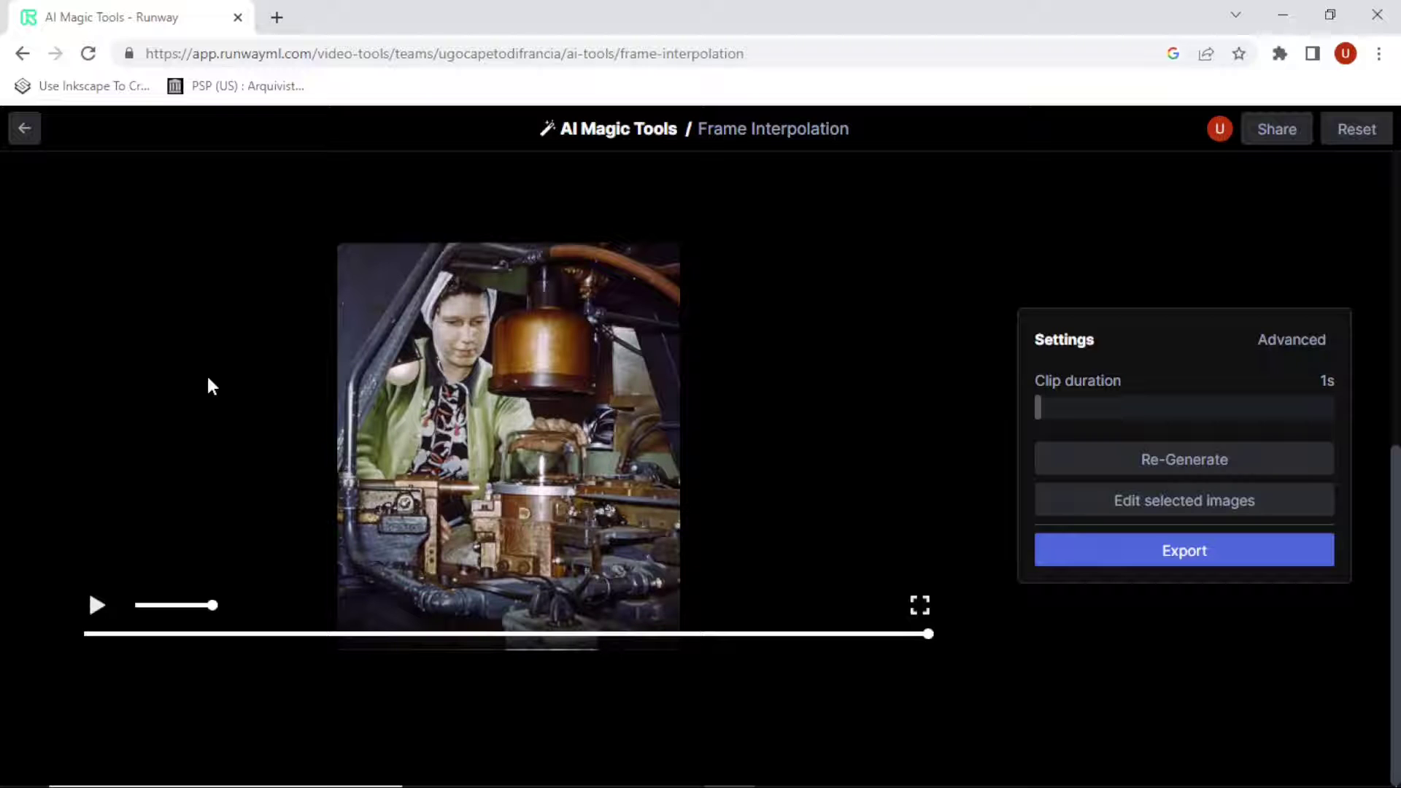
pyautogui.click(95, 612)
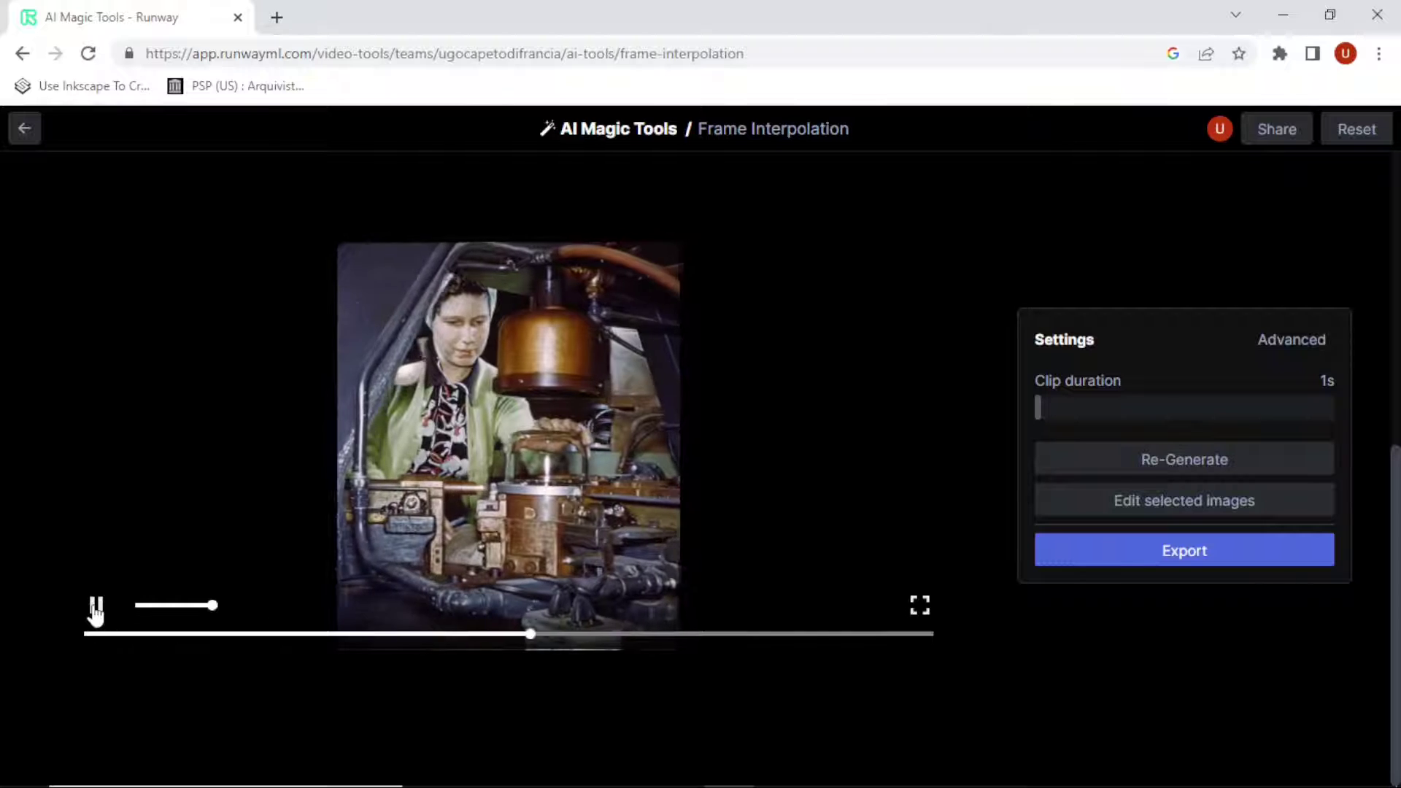
pyautogui.click(96, 612)
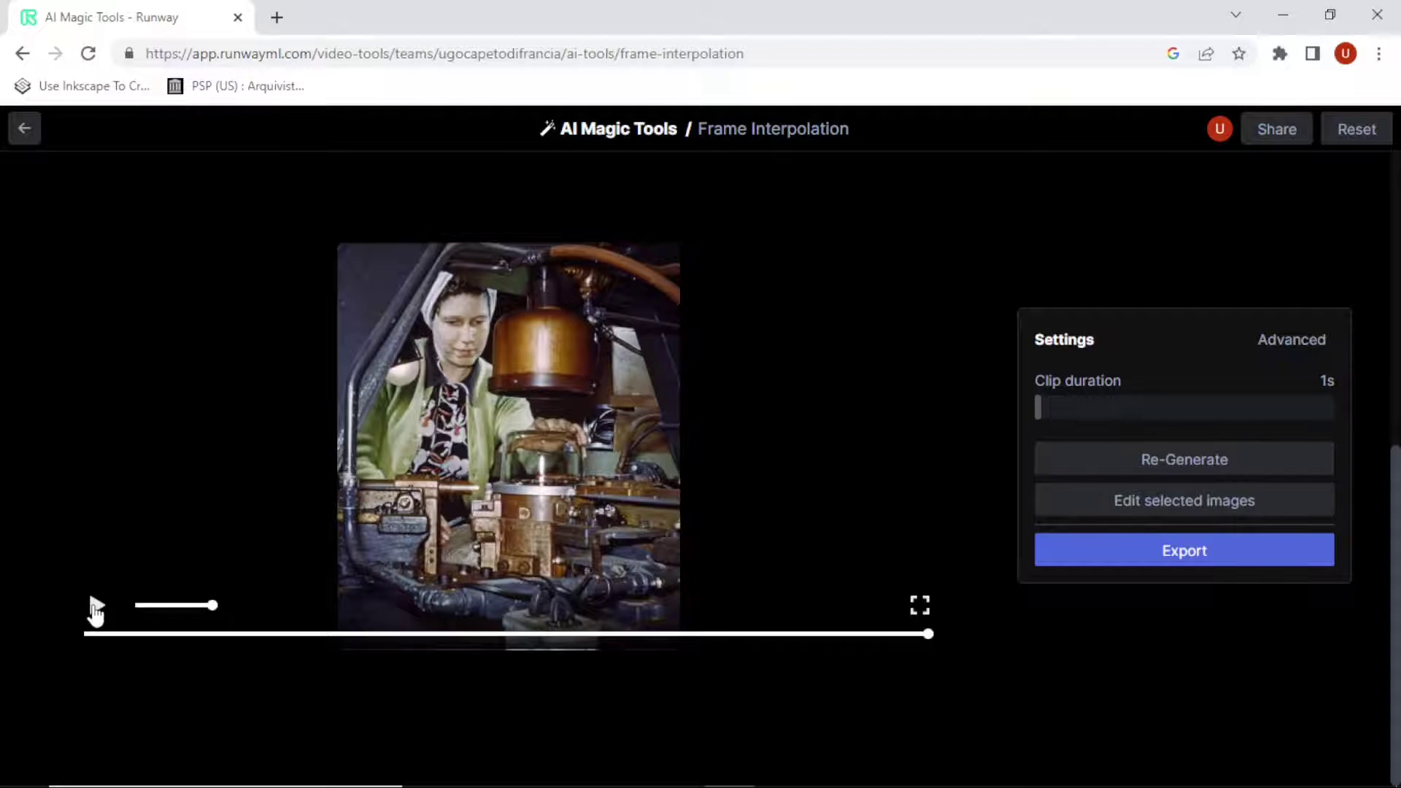
# Replay the interpolated clip and export it as an MP4 at 720p resolution
pyautogui.click(96, 612)
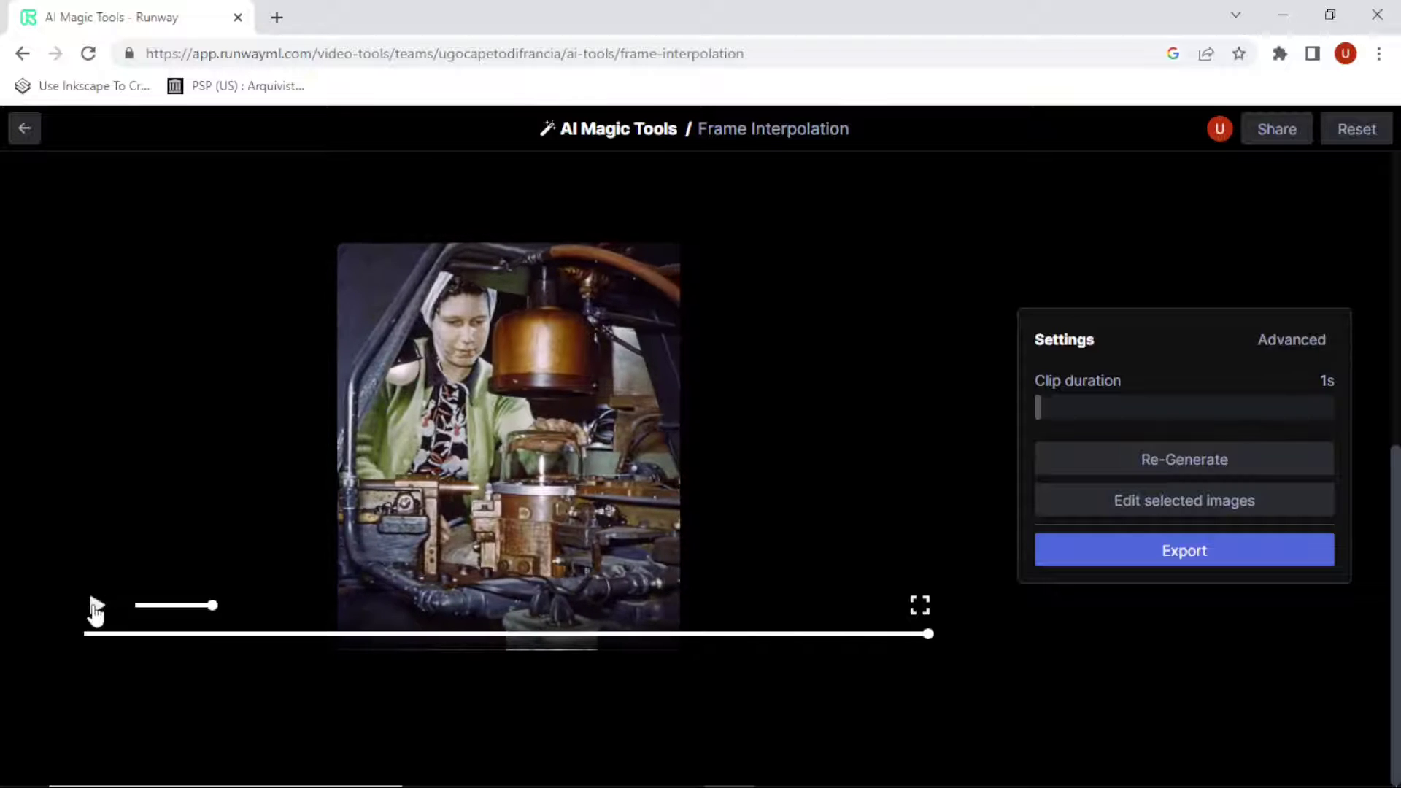
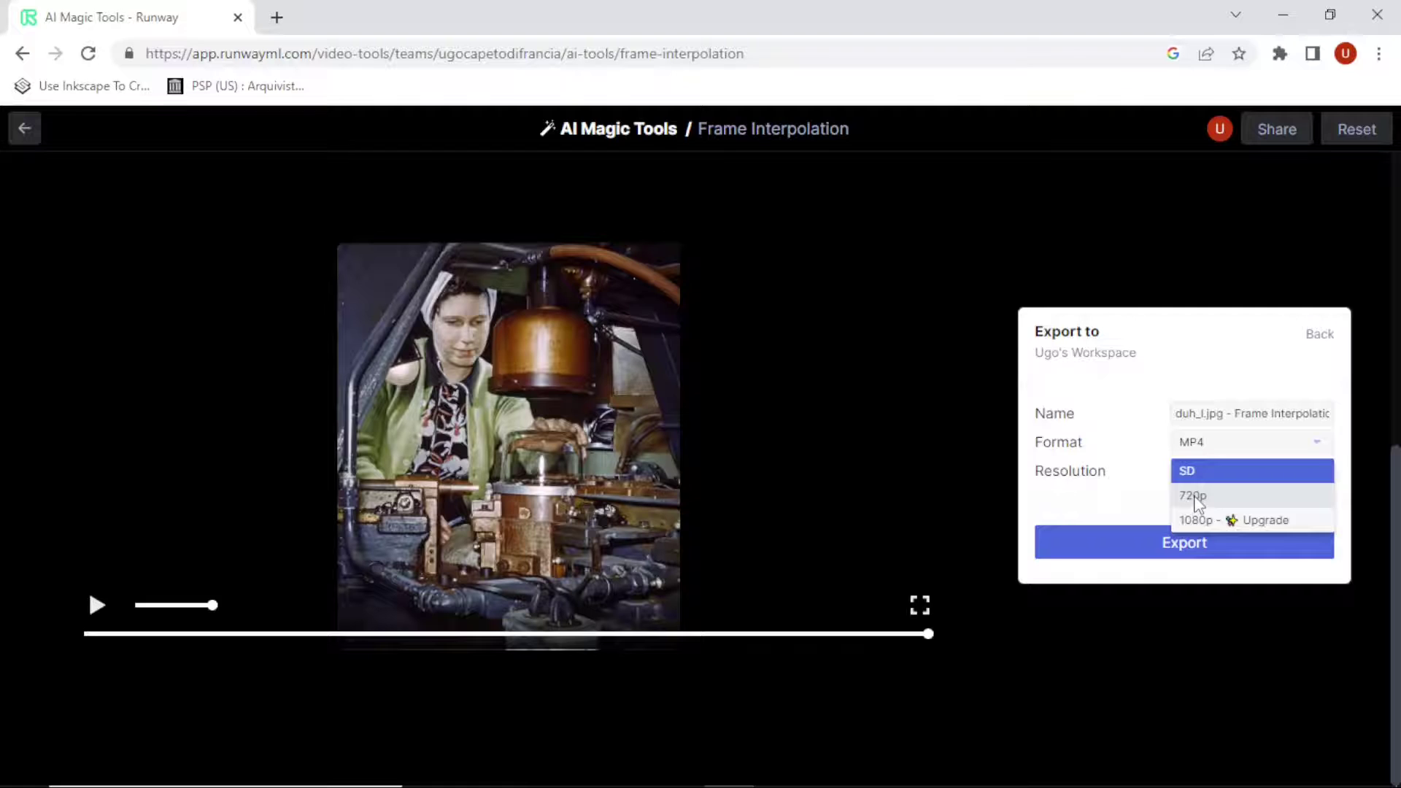
pyautogui.click(1198, 504)
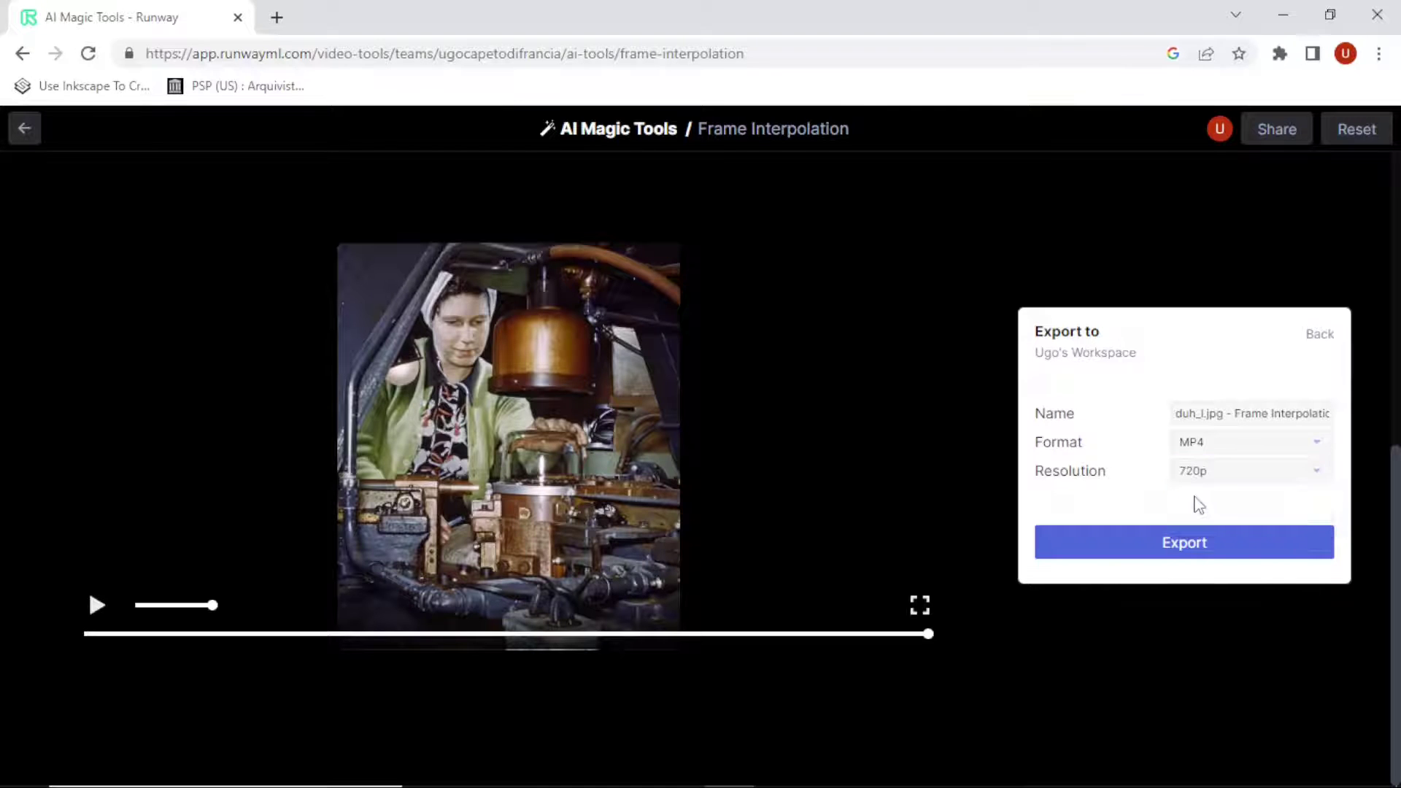
pyautogui.click(1186, 549)
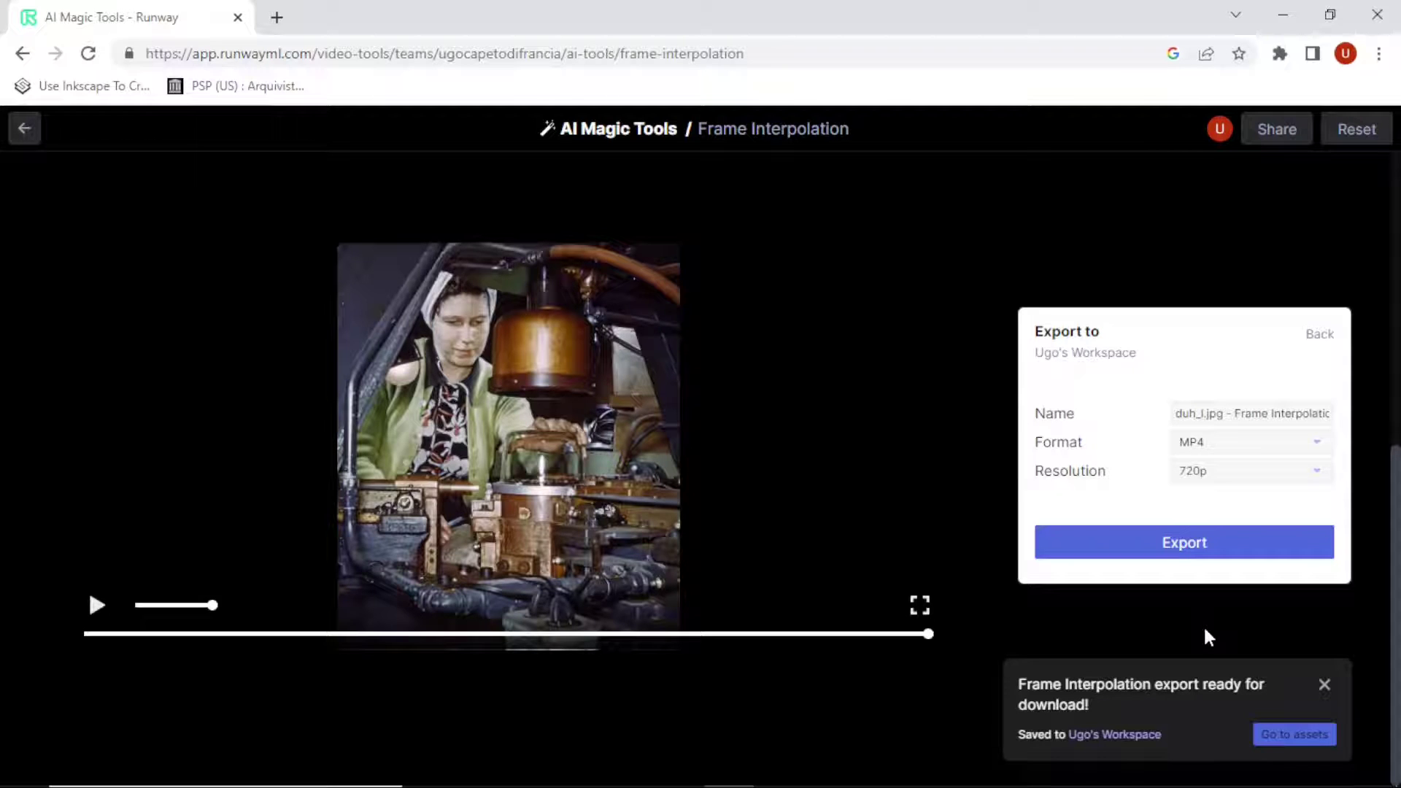
# Go to the workspace assets and download duh_l.jpg - Frame Interpolation.mp4
pyautogui.click(1306, 737)
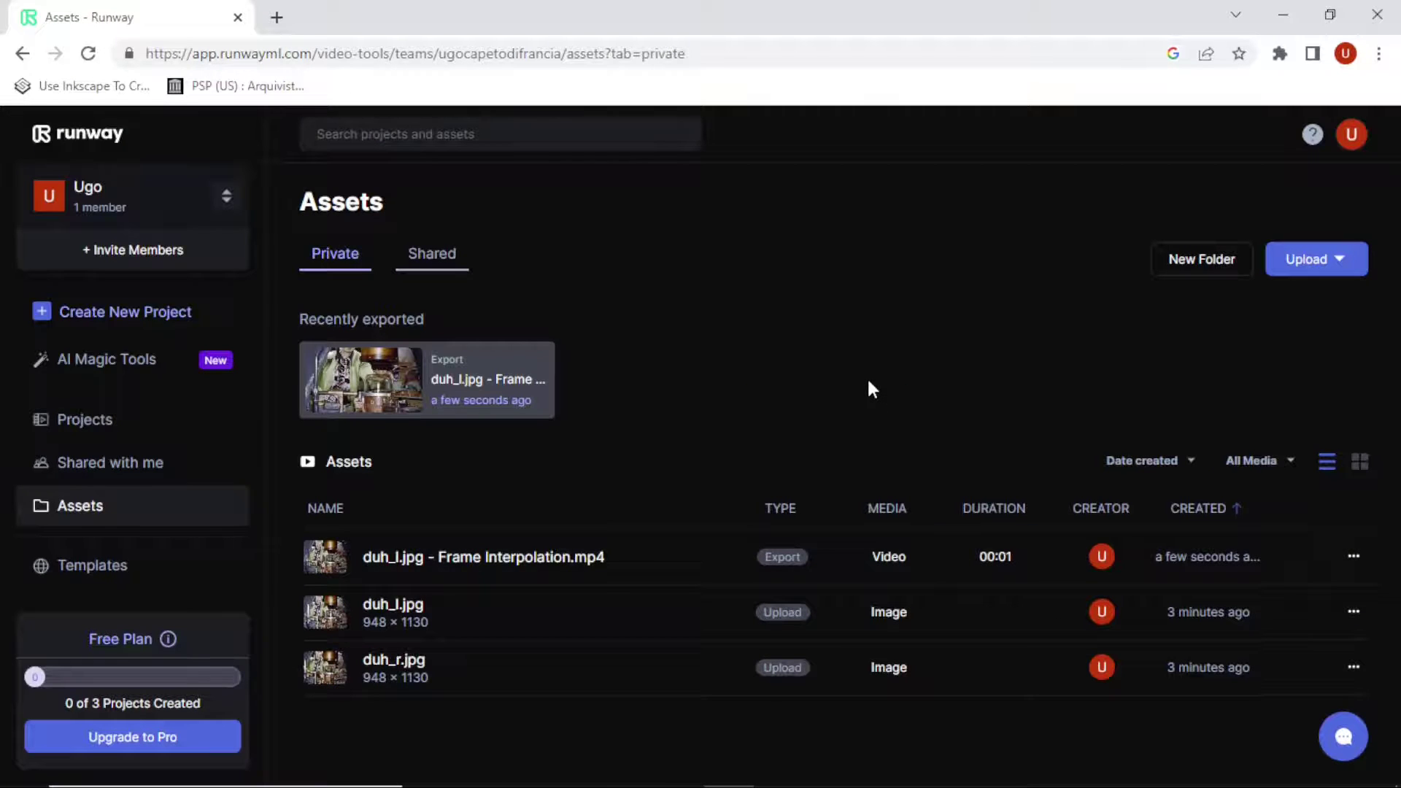
pyautogui.rightClick(563, 562)
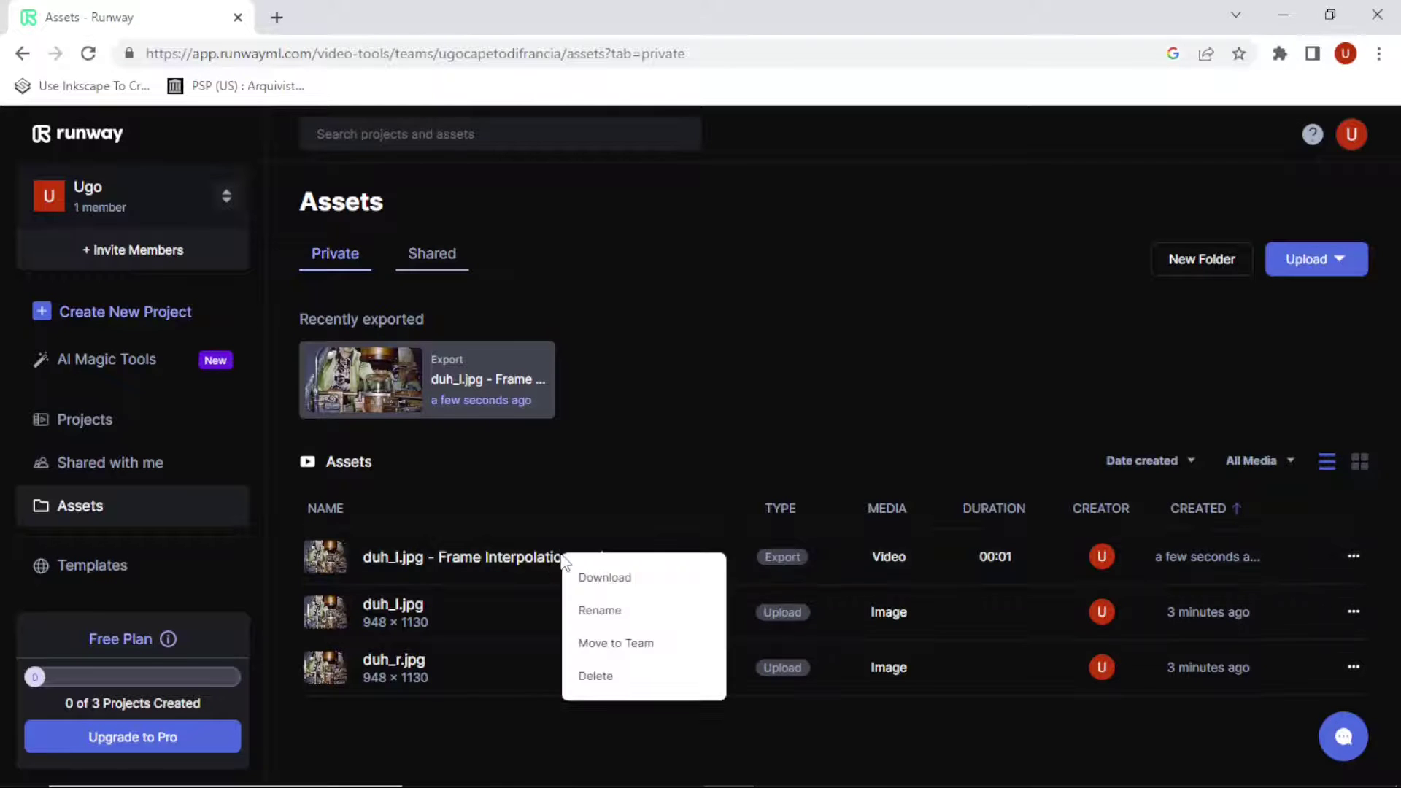
pyautogui.click(605, 578)
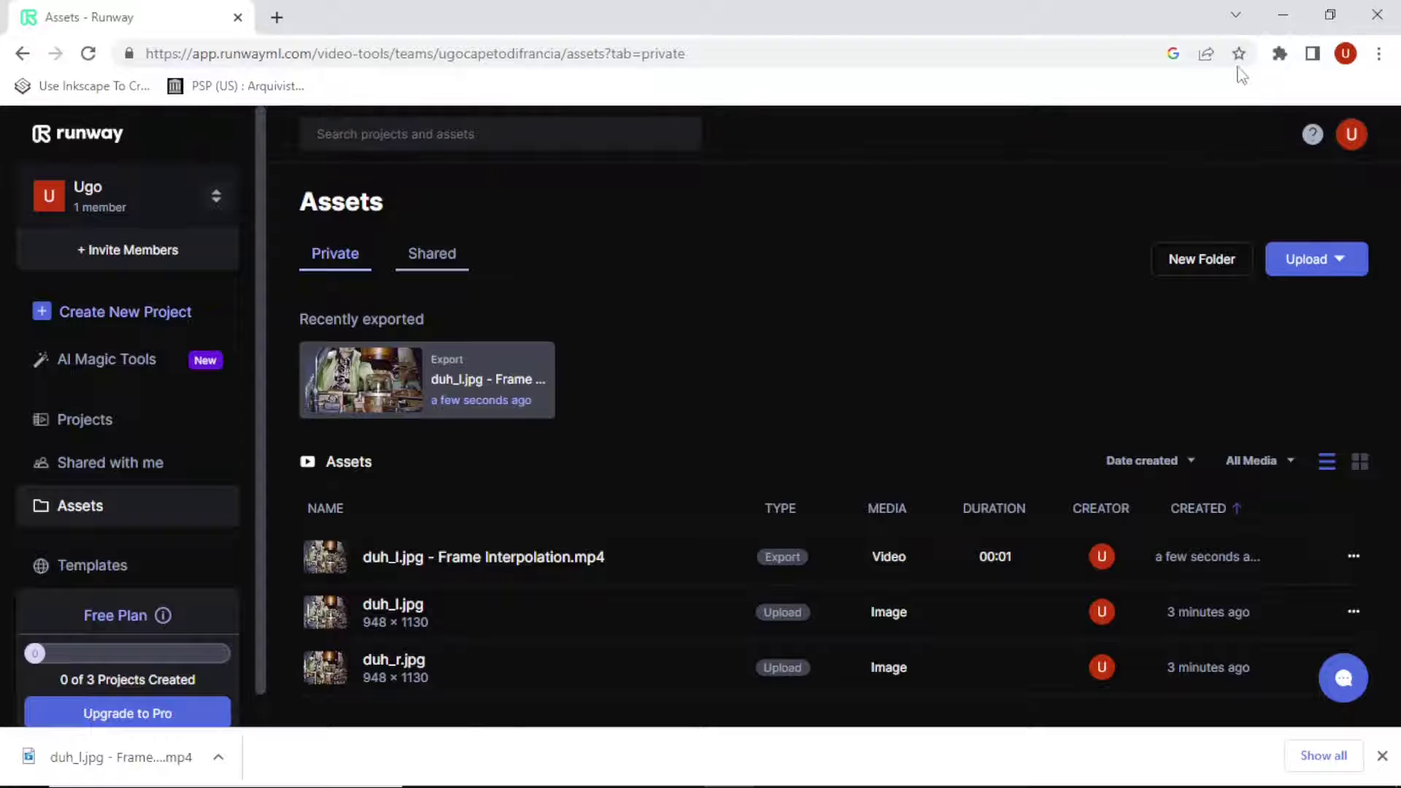
# Switch to Avidemux, play the interpolation clip and return to its beginning
pyautogui.click(1281, 15)
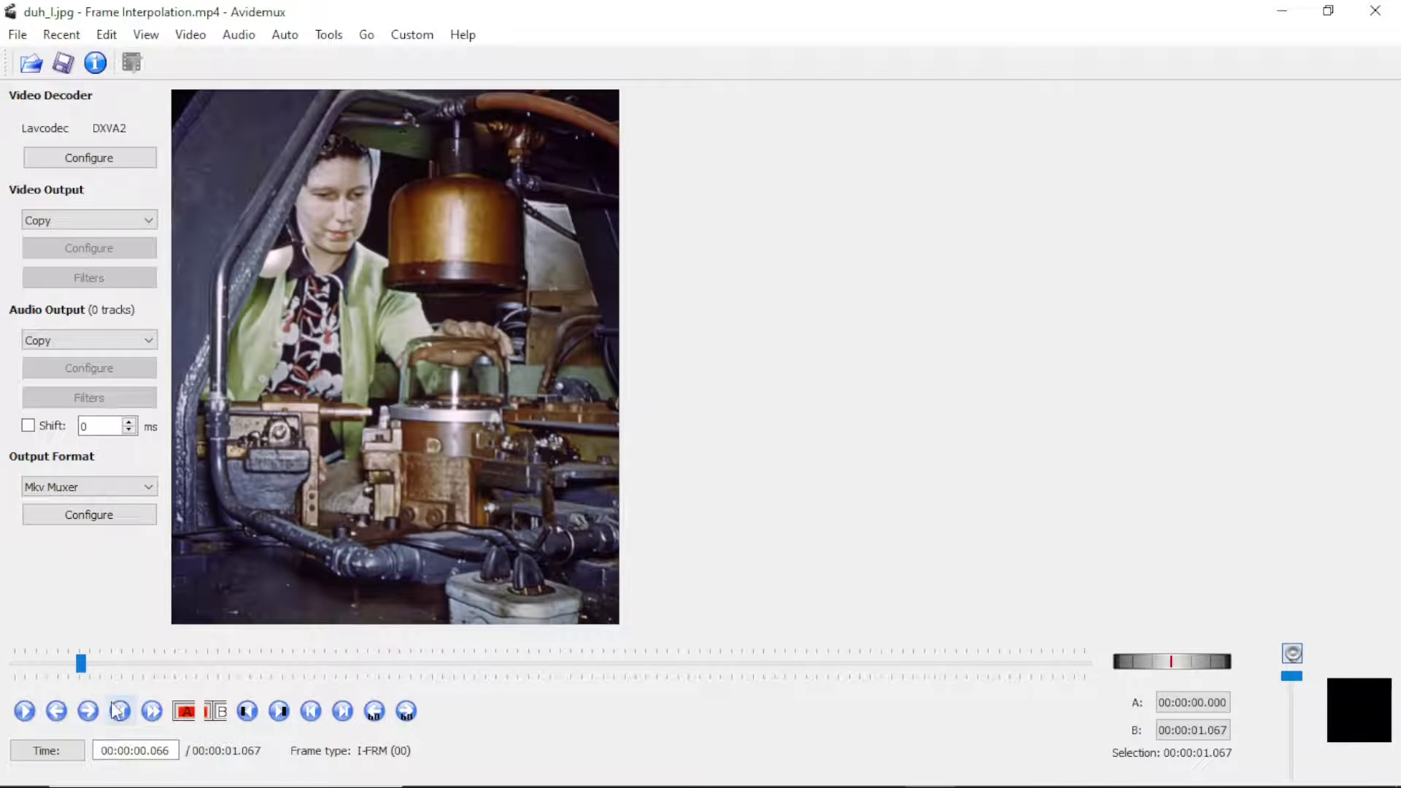
pyautogui.click(24, 711)
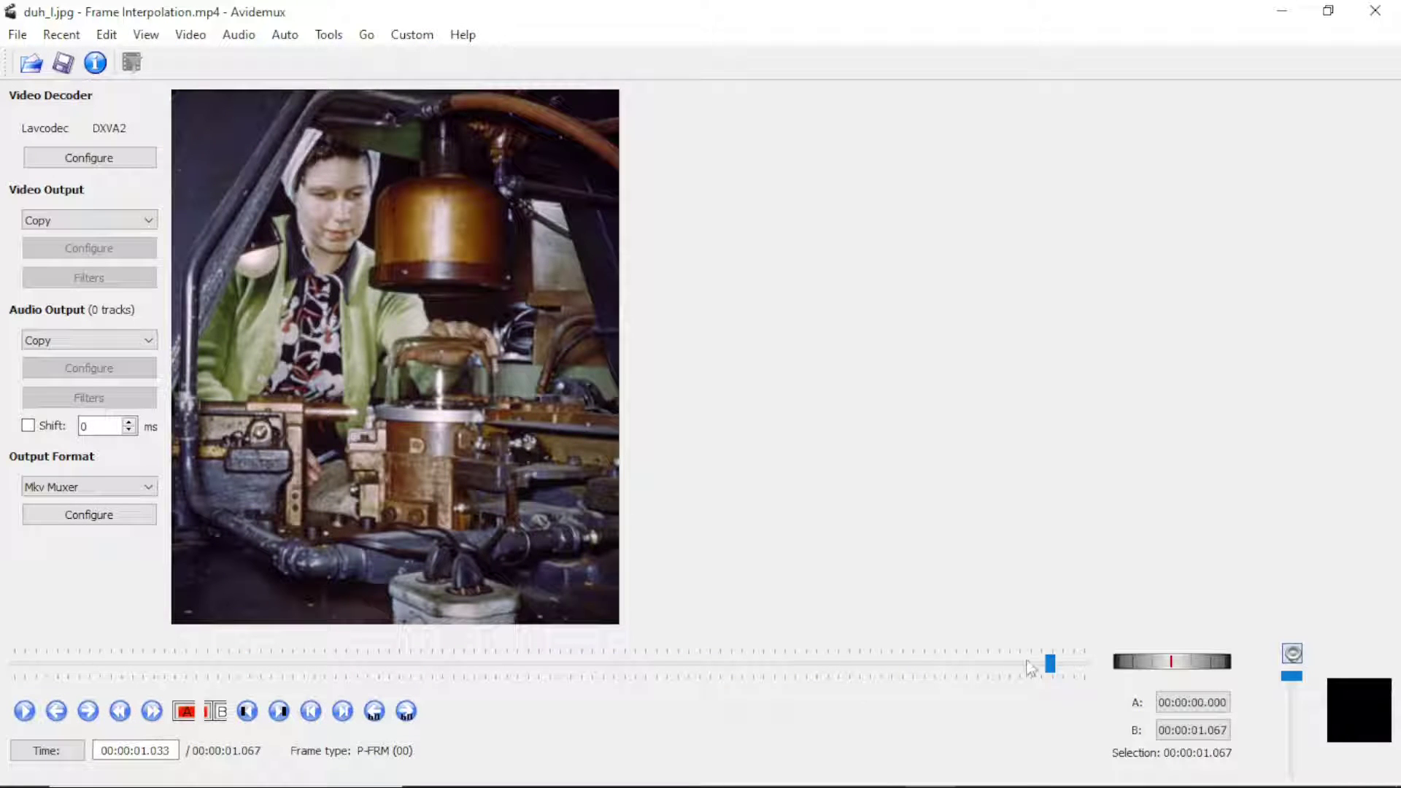
pyautogui.moveTo(1050, 663); pyautogui.dragTo(16, 629)
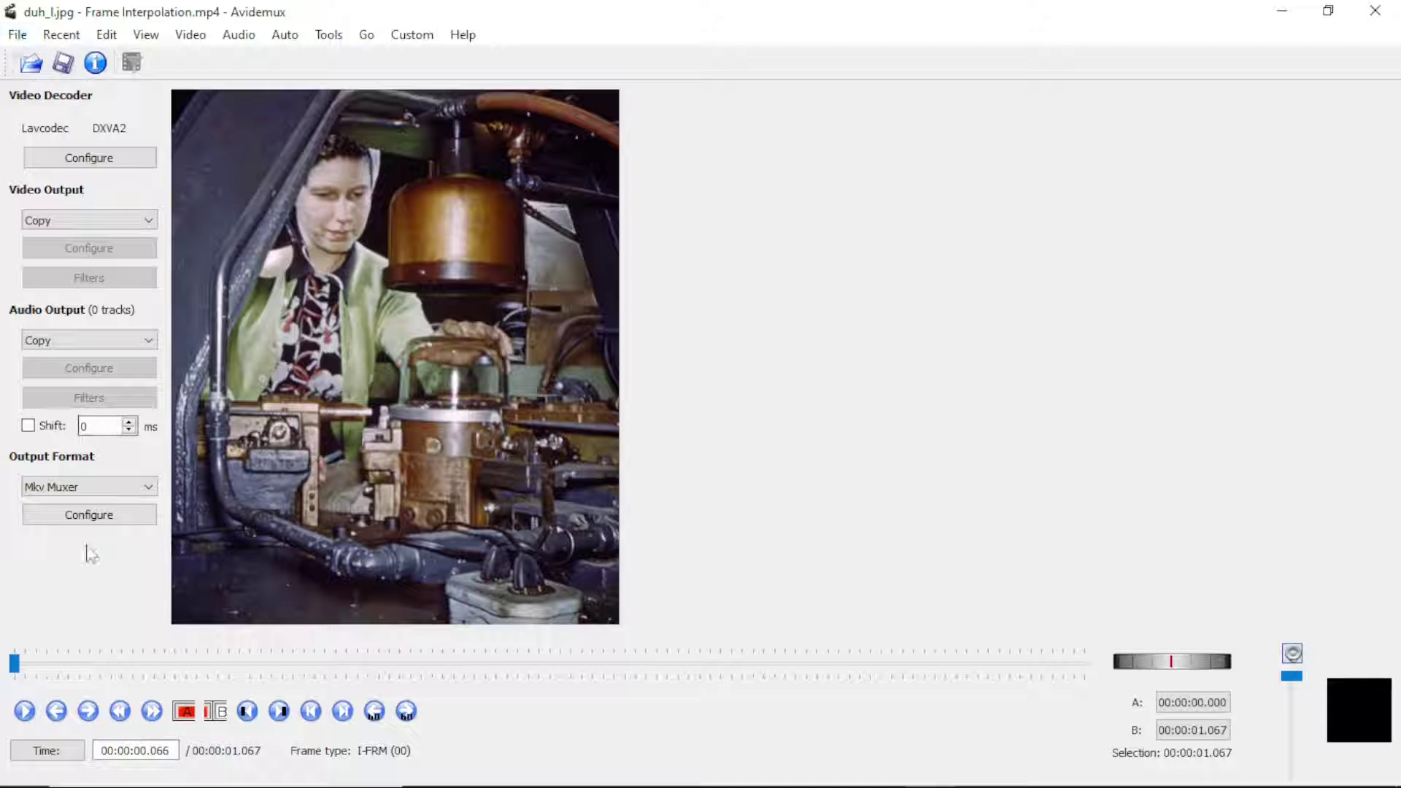
pyautogui.click(89, 714)
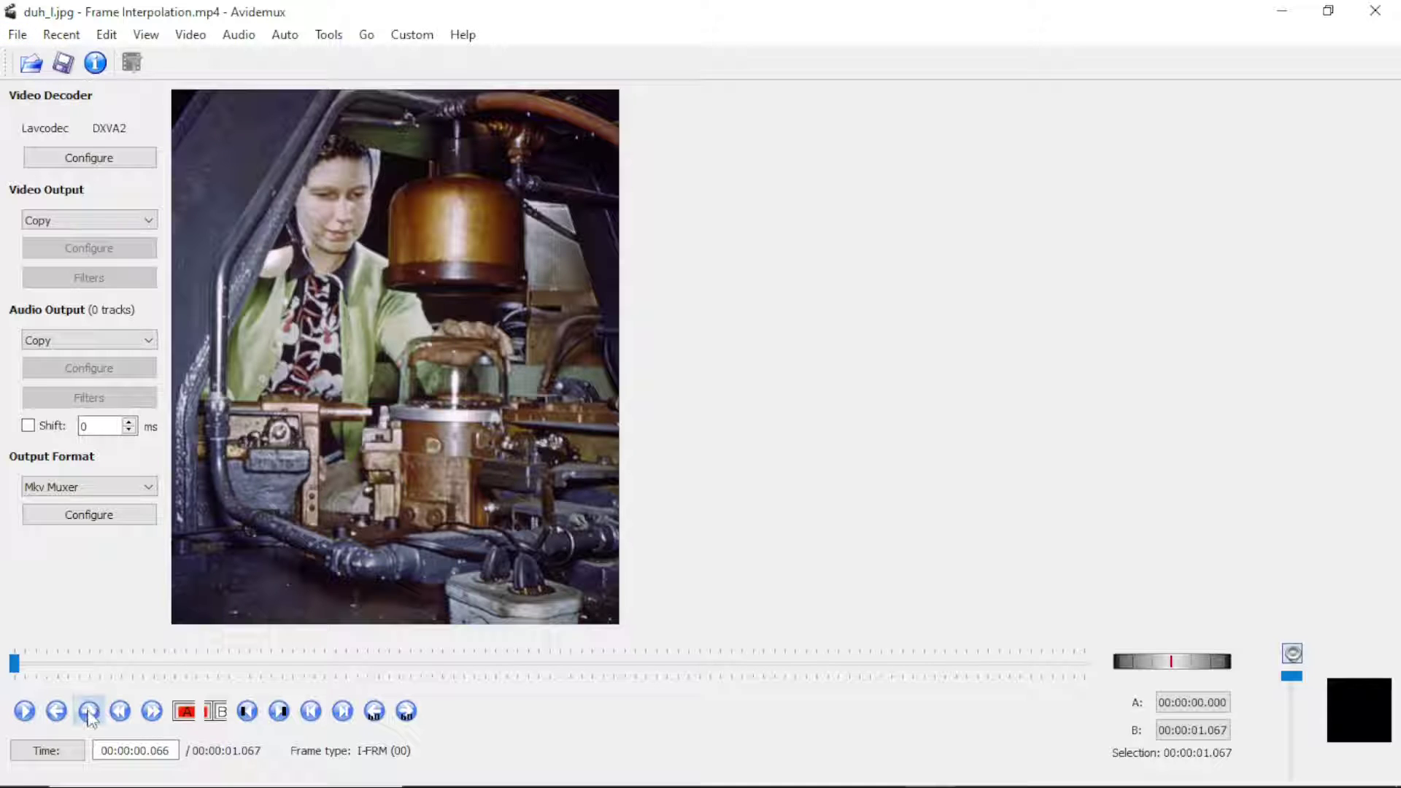
pyautogui.click(55, 715)
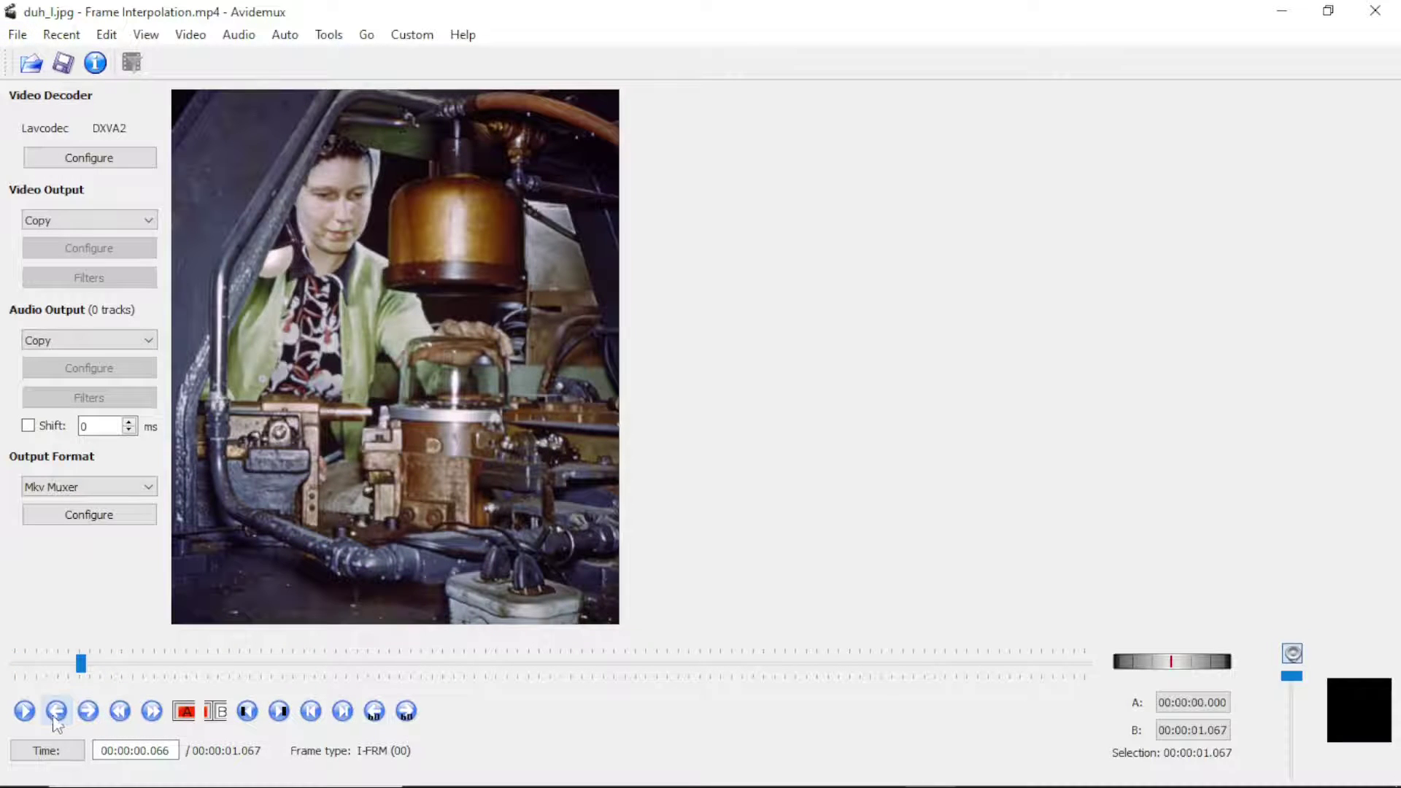
# Check the options for saving a frame as an image and step forward through the clip frame by frame
pyautogui.click(22, 40)
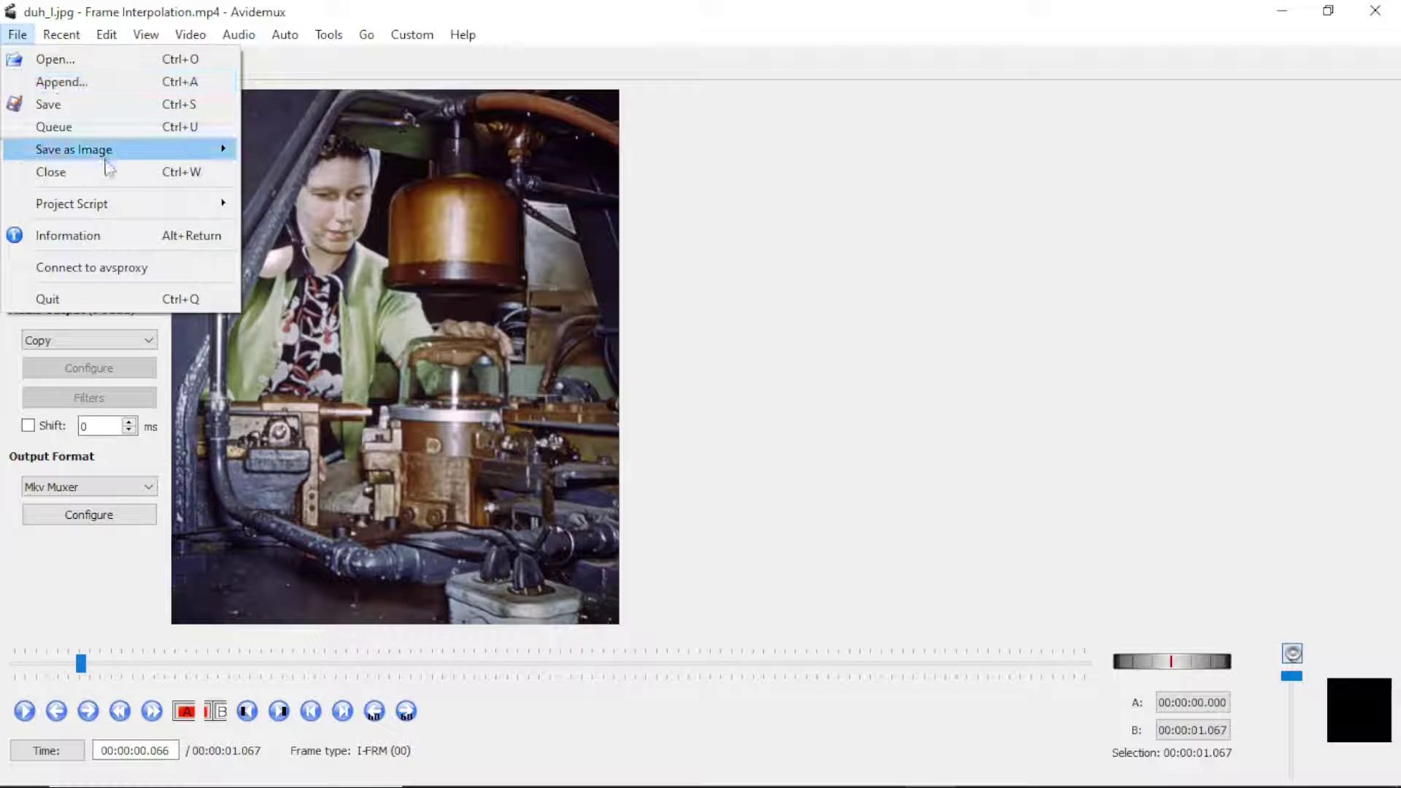
pyautogui.moveTo(214, 155)
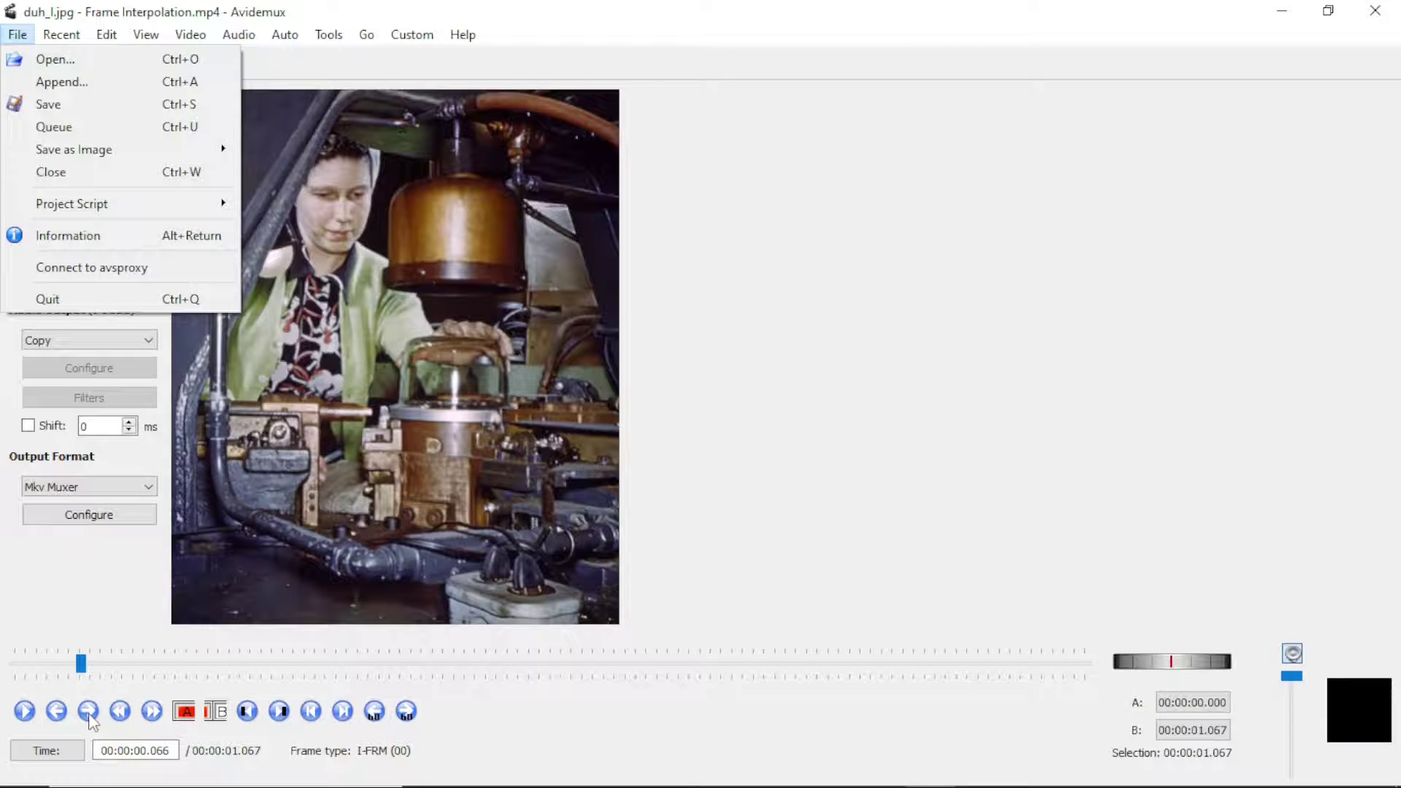
pyautogui.click(88, 712)
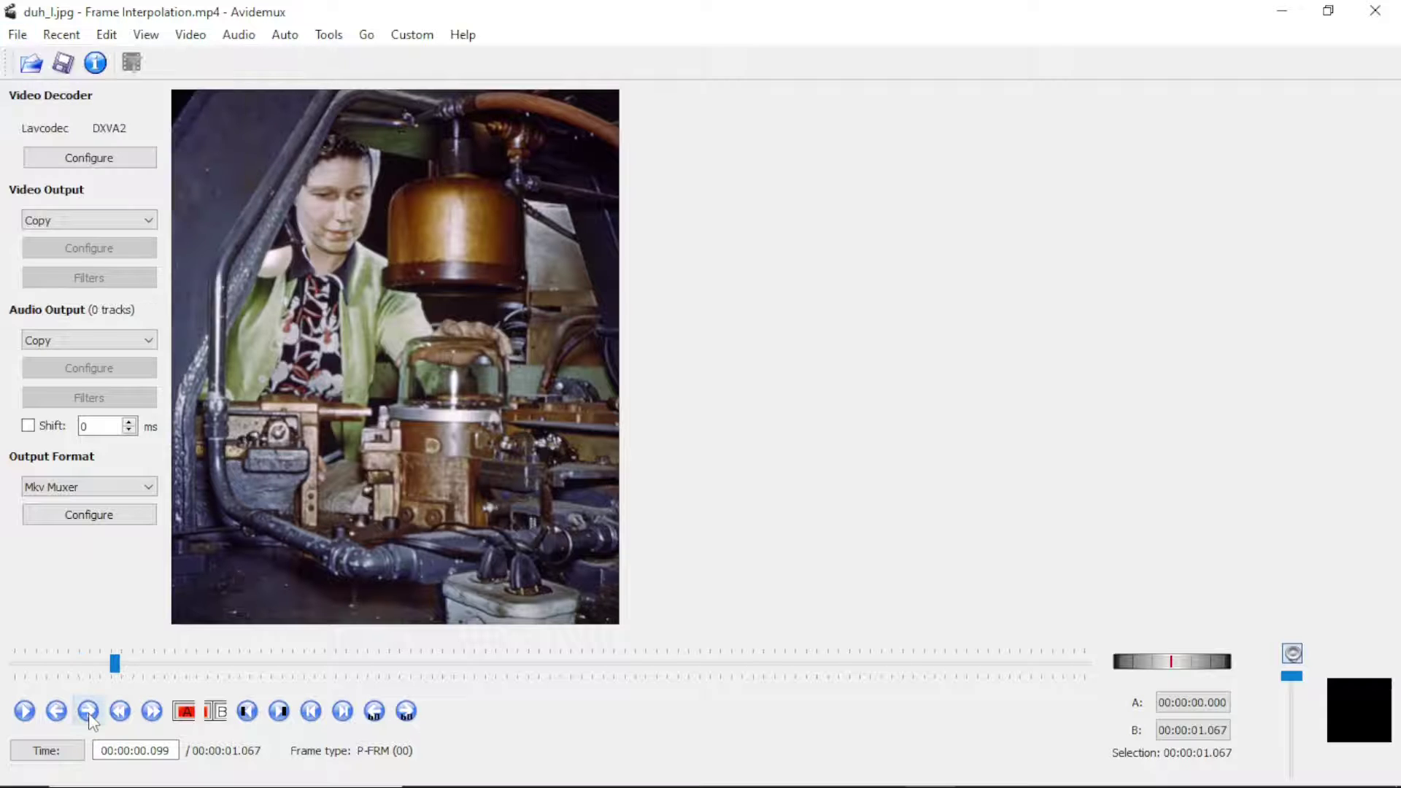
pyautogui.click(89, 712)
pyautogui.click(88, 712)
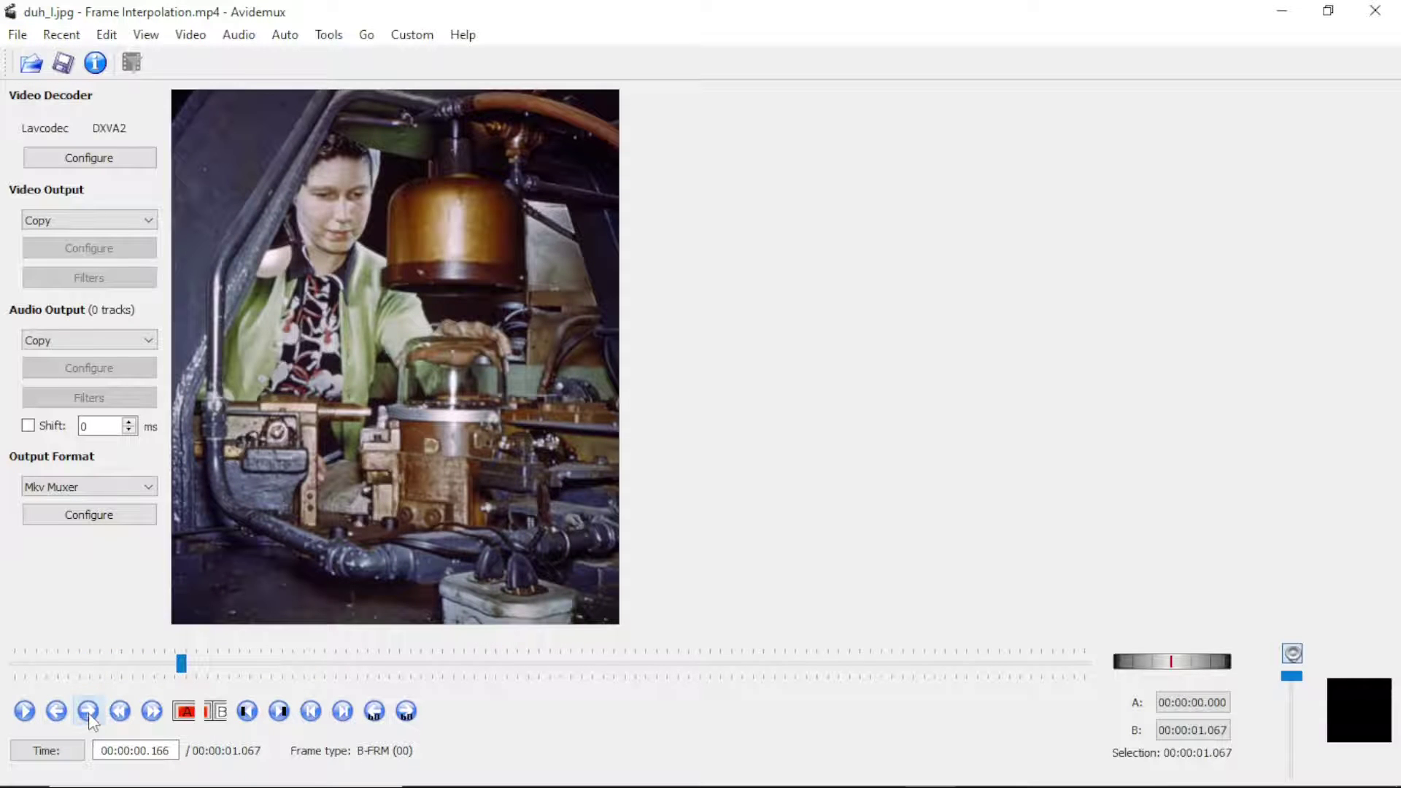
pyautogui.click(88, 713)
pyautogui.click(88, 712)
pyautogui.click(89, 713)
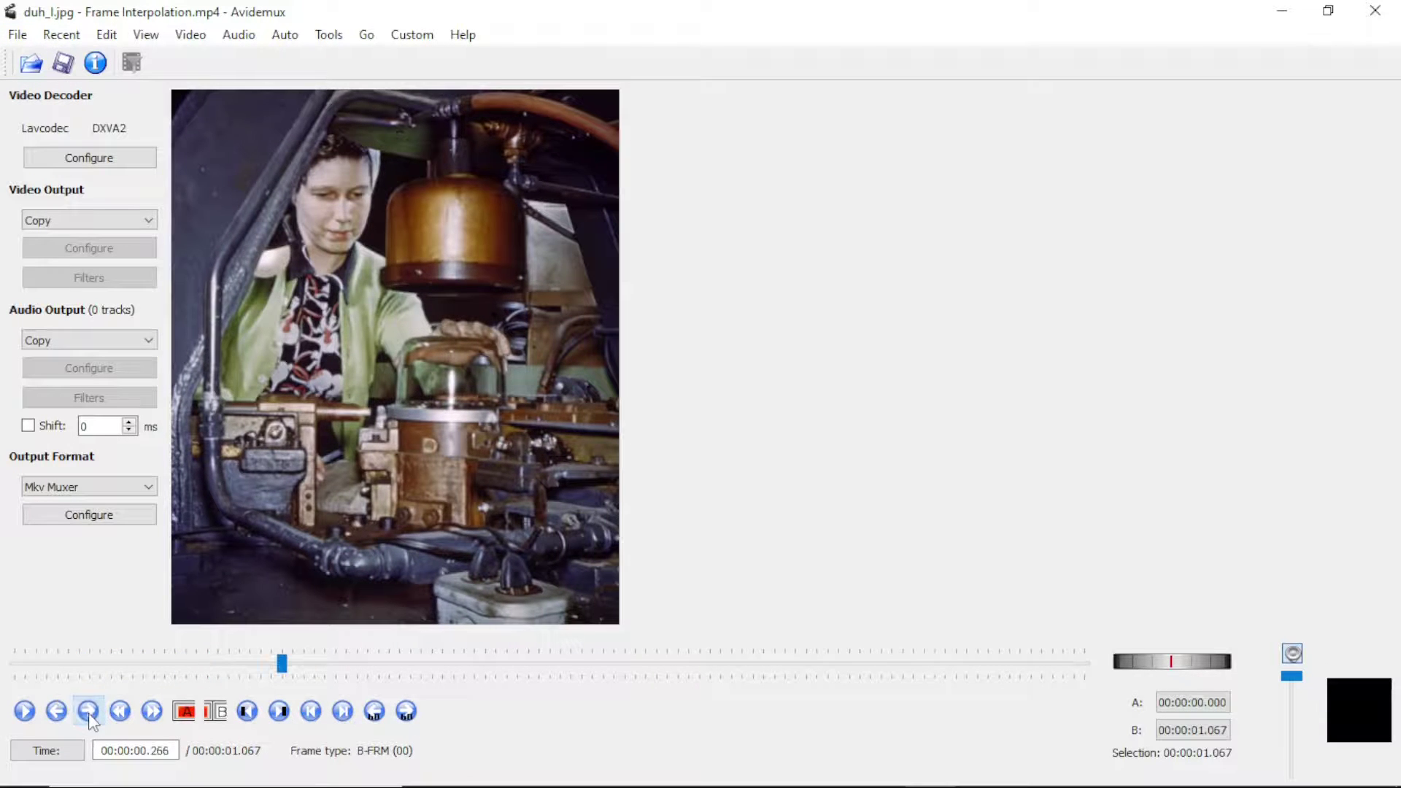
pyautogui.click(88, 712)
pyautogui.click(88, 713)
pyautogui.click(89, 712)
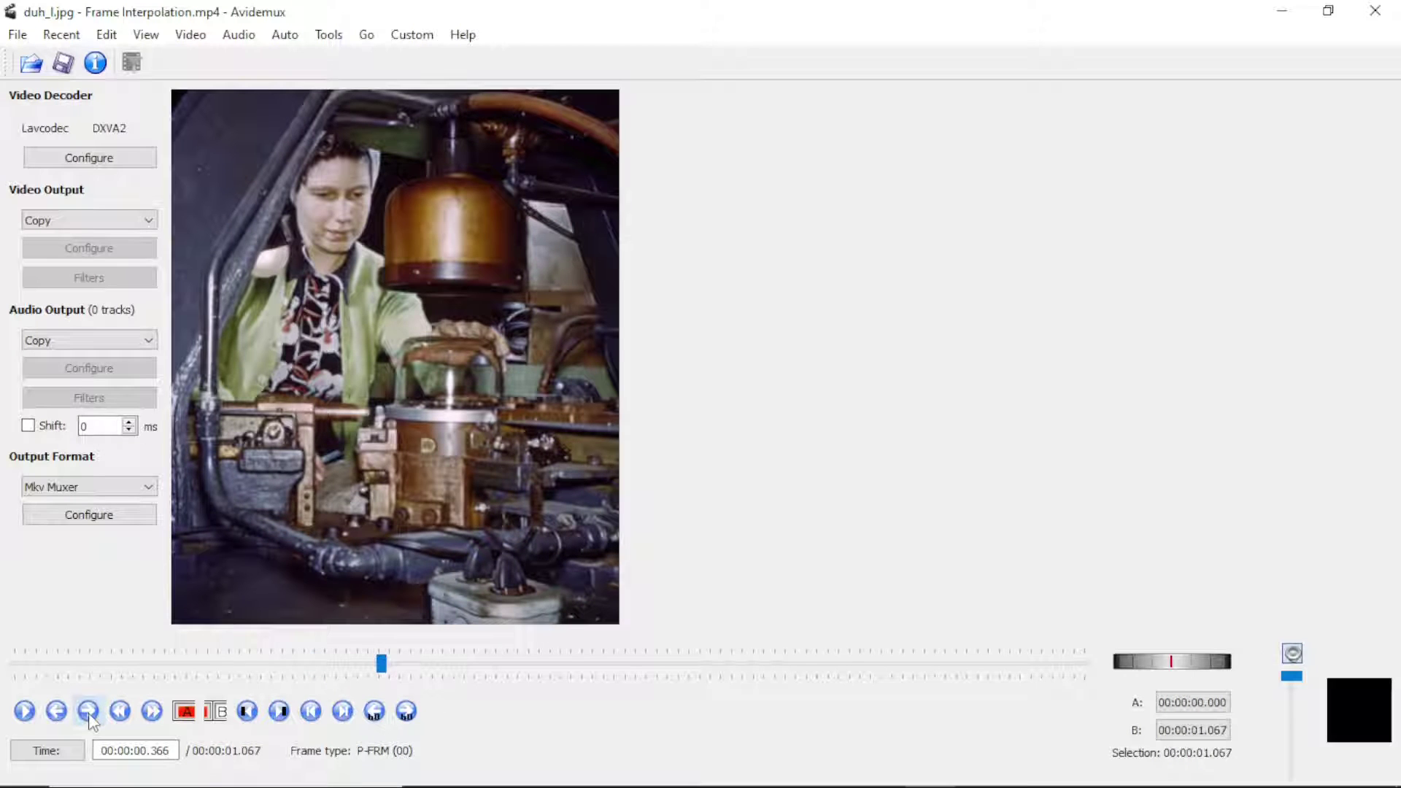
pyautogui.click(88, 713)
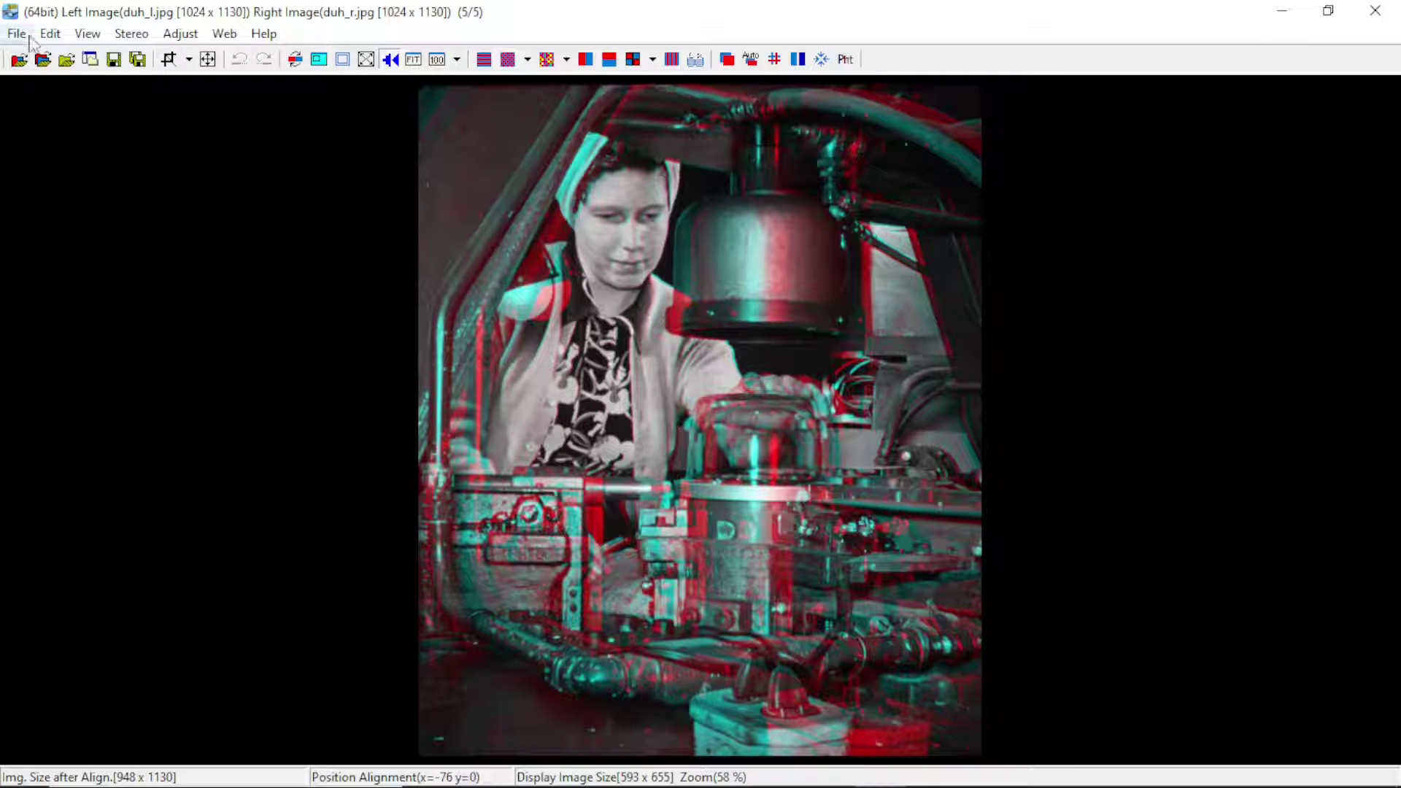
pyautogui.click(17, 35)
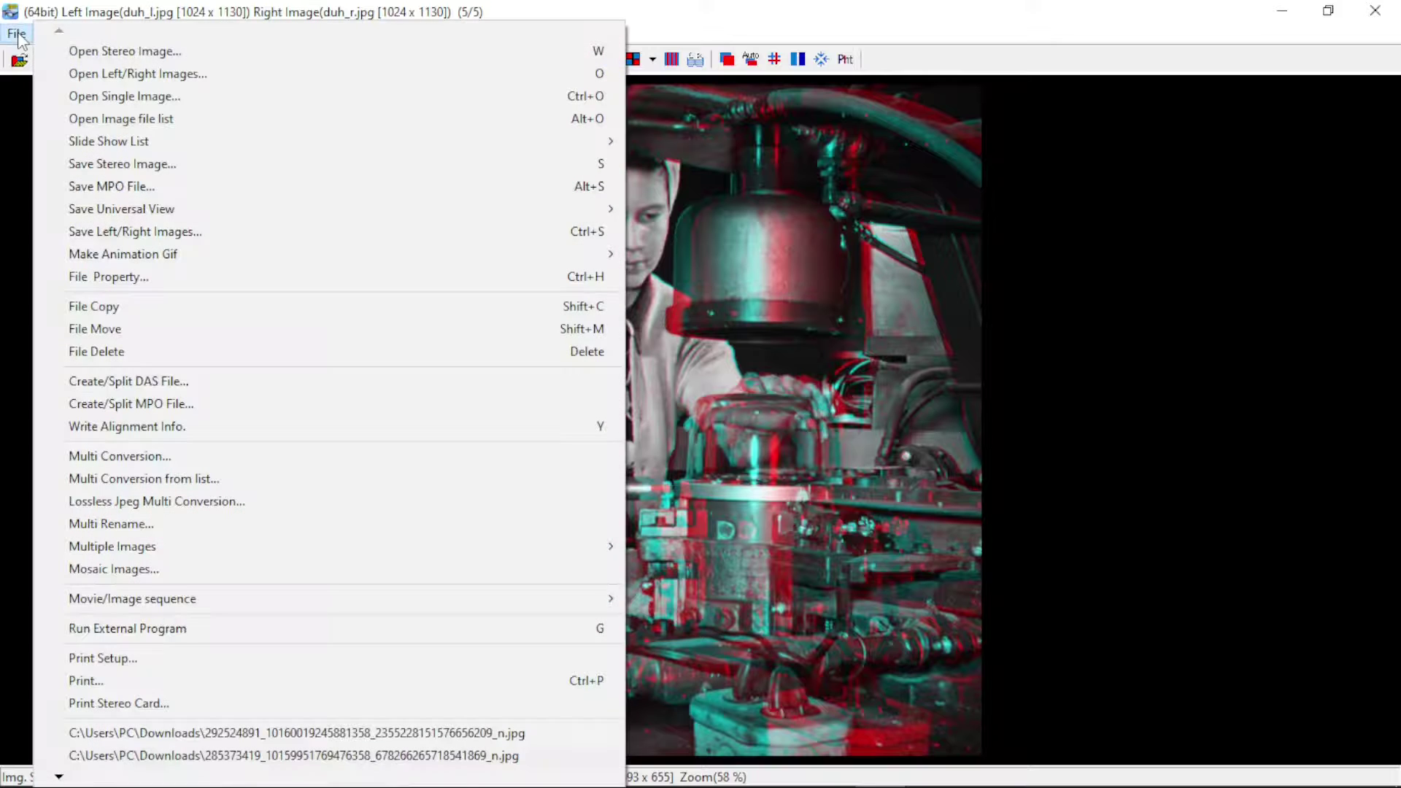
pyautogui.click(157, 52)
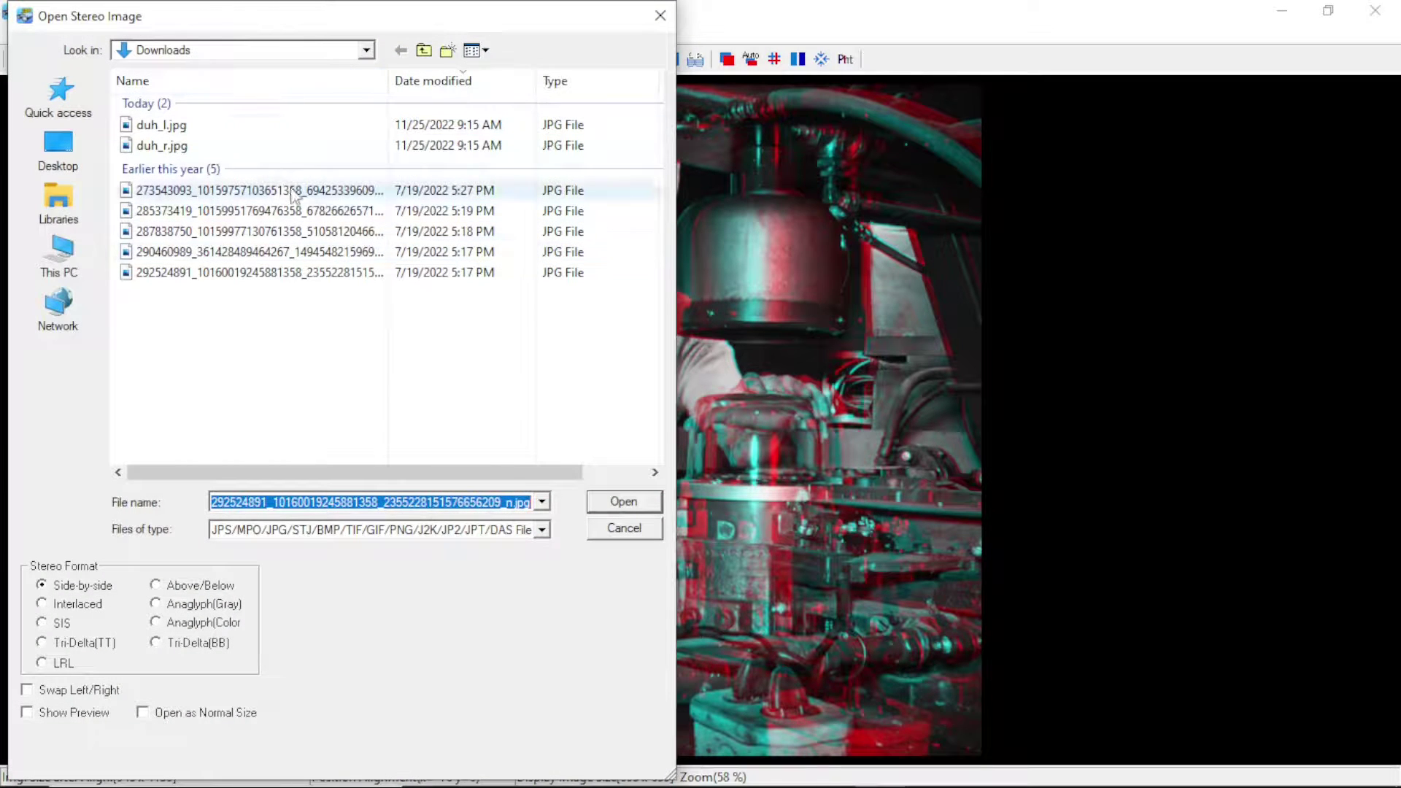
pyautogui.doubleClick(288, 231)
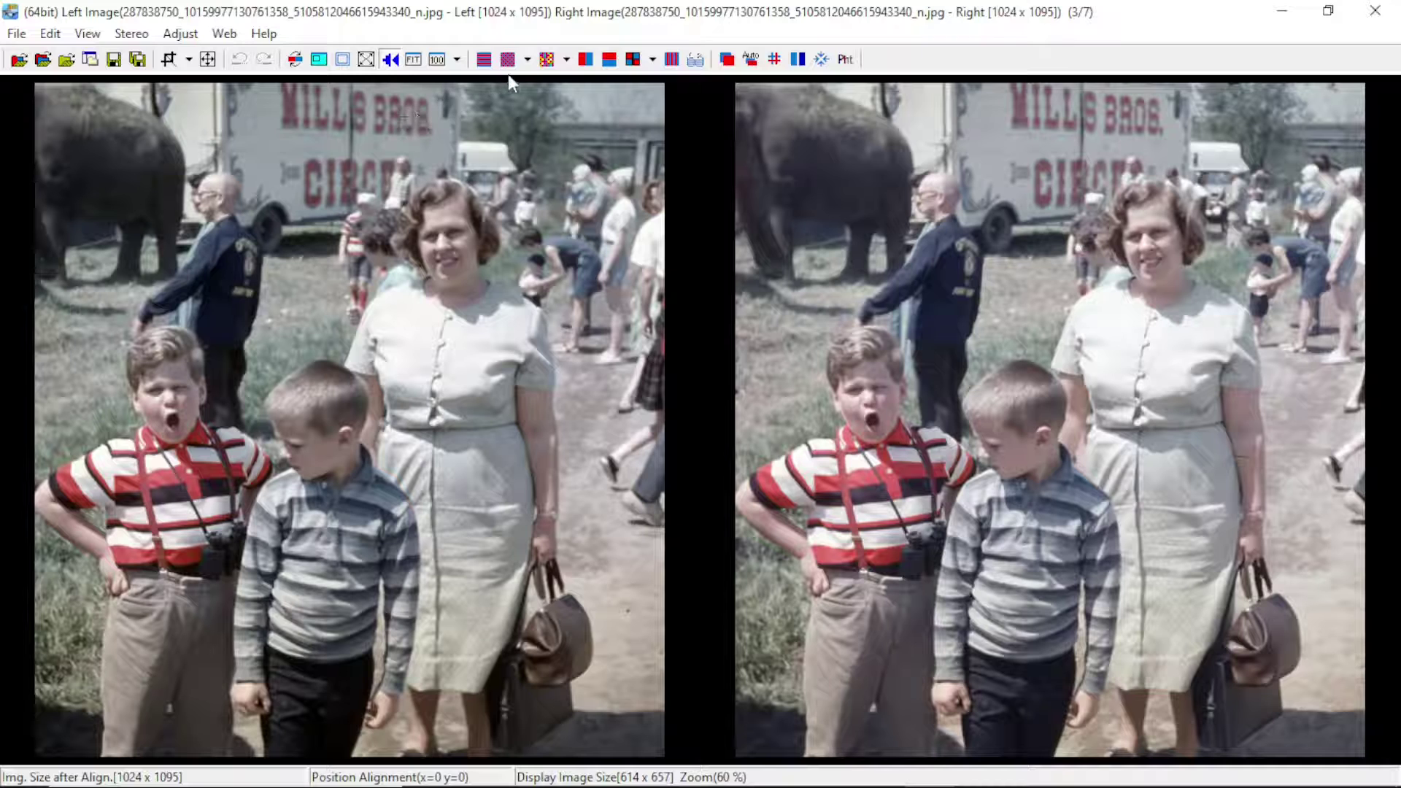
pyautogui.click(585, 66)
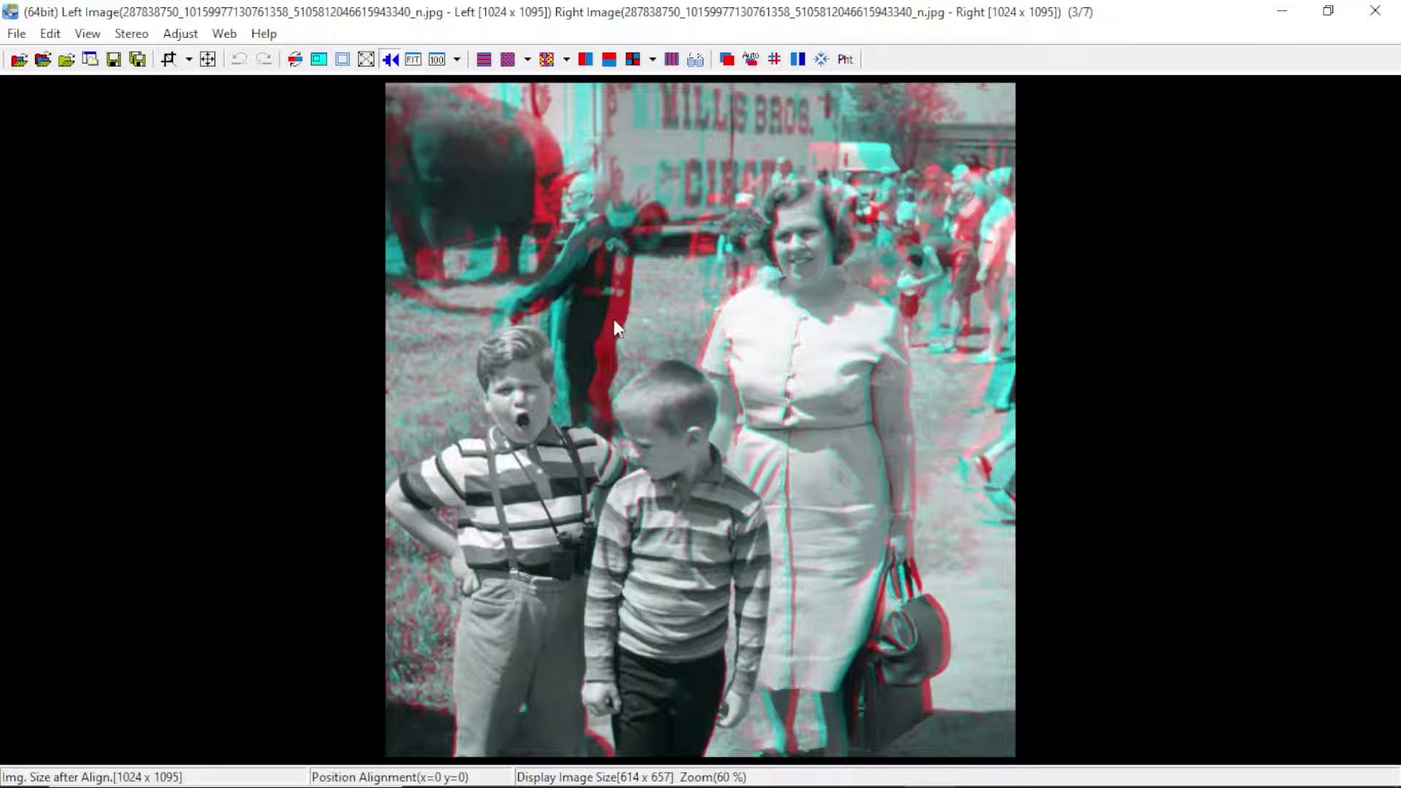
# Try shifting the stereo pair's horizontal position alignment to x=-36
pyautogui.press('Left')
pyautogui.press('Left')
pyautogui.press('Left')
pyautogui.press('Left')
pyautogui.press('Left')
pyautogui.press('Left')
pyautogui.press('Left')
pyautogui.press('Left')
pyautogui.press('Left')
pyautogui.press('Left')
pyautogui.press('Left')
pyautogui.press('Left')
pyautogui.press('Left')
pyautogui.press('Left')
pyautogui.press('Left')
pyautogui.press('Left')
pyautogui.press('Left')
pyautogui.press('Left')
pyautogui.press('Left')
pyautogui.press('Left')
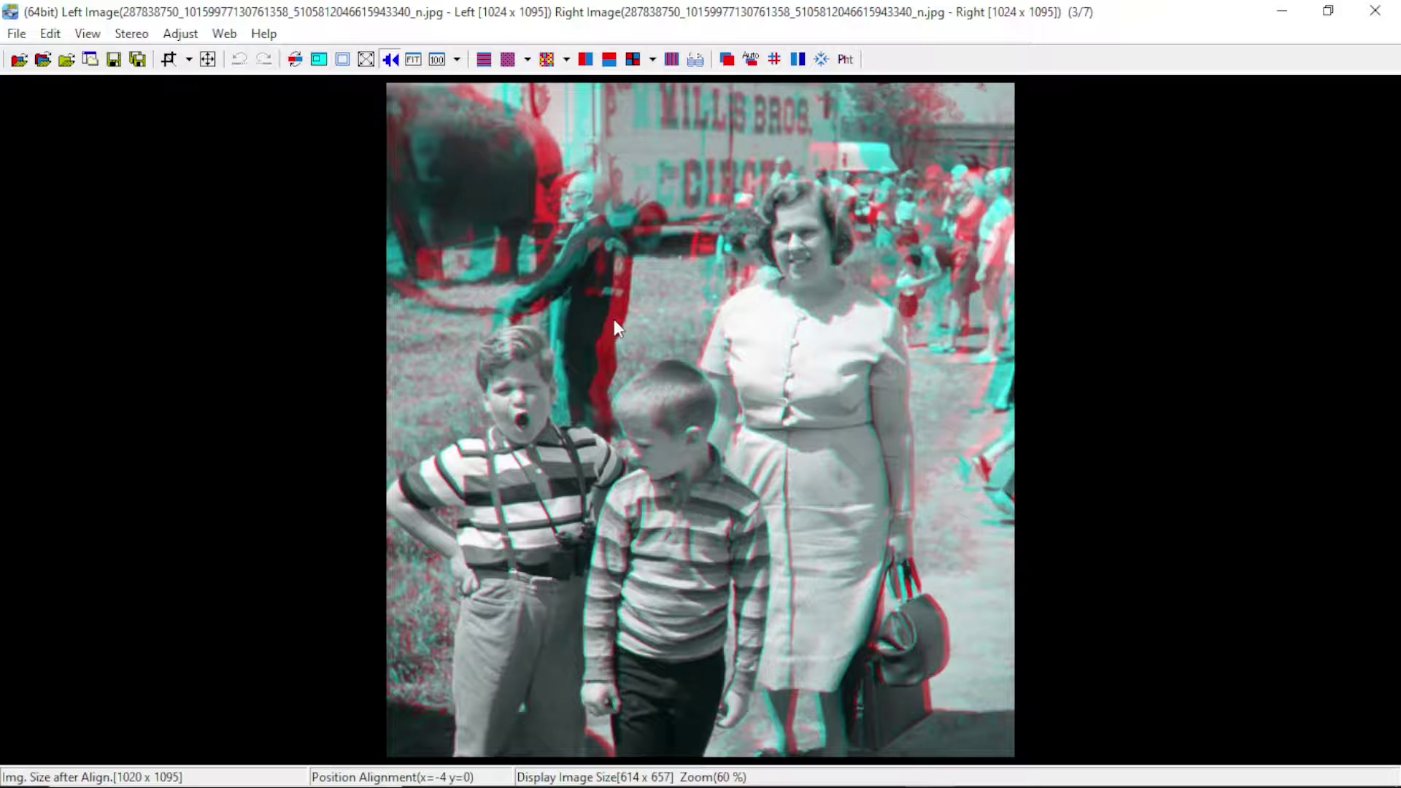
pyautogui.press('Left')
pyautogui.press('Left')
pyautogui.press('Left')
pyautogui.press('Left')
pyautogui.press('Left')
pyautogui.press('Left')
pyautogui.press('Left')
pyautogui.press('Left')
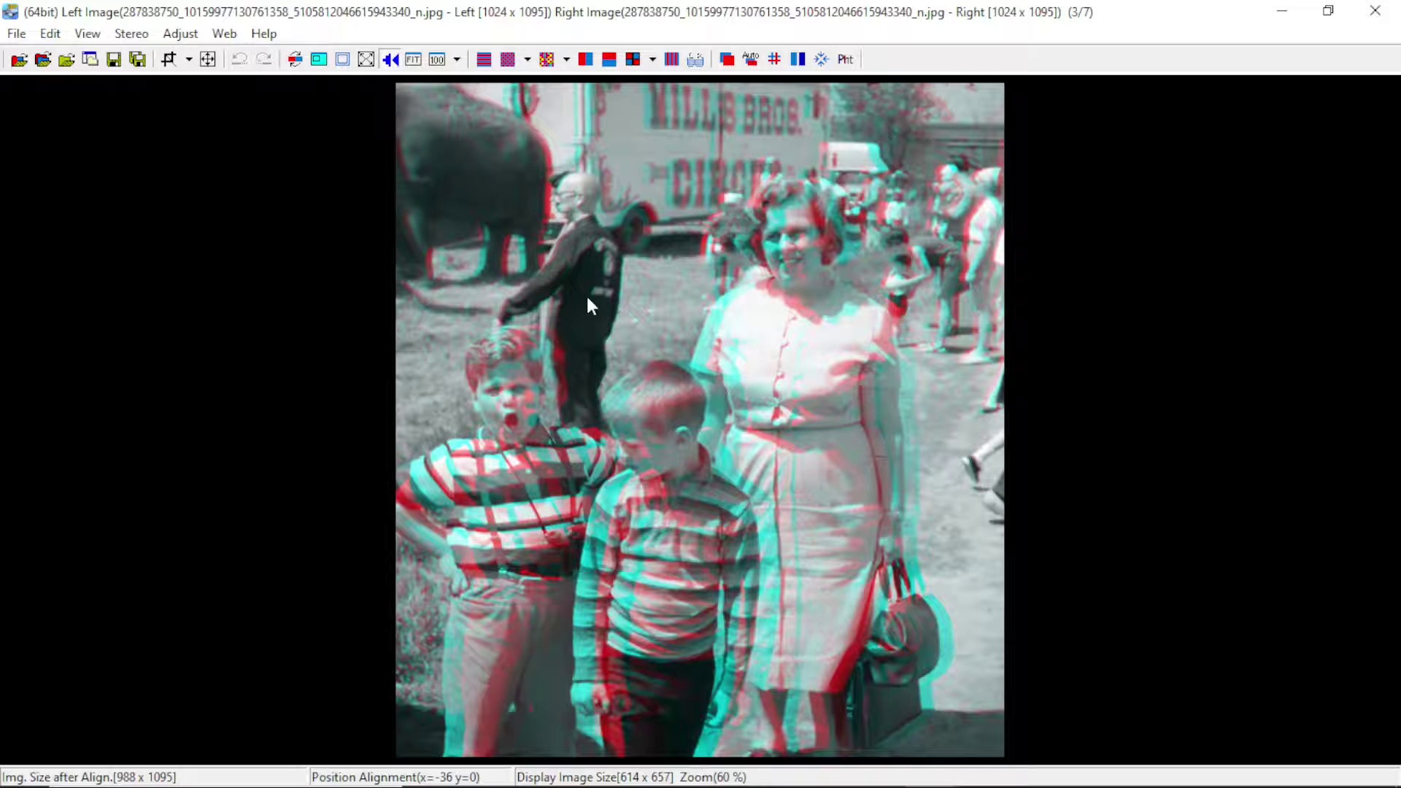
# Set the stereo pair's horizontal position alignment to x=-4 to line up the foreground people
pyautogui.press('Right')
pyautogui.press('Right')
pyautogui.press('Right')
pyautogui.press('Right')
pyautogui.press('Right')
pyautogui.press('Right')
pyautogui.press('Right')
pyautogui.press('Right')
pyautogui.press('Right')
pyautogui.press('Right')
pyautogui.press('Right')
pyautogui.press('Right')
pyautogui.press('Right')
pyautogui.press('Right')
pyautogui.press('Right')
pyautogui.press('Right')
pyautogui.press('Right')
pyautogui.press('Right')
pyautogui.press('Right')
pyautogui.press('Right')
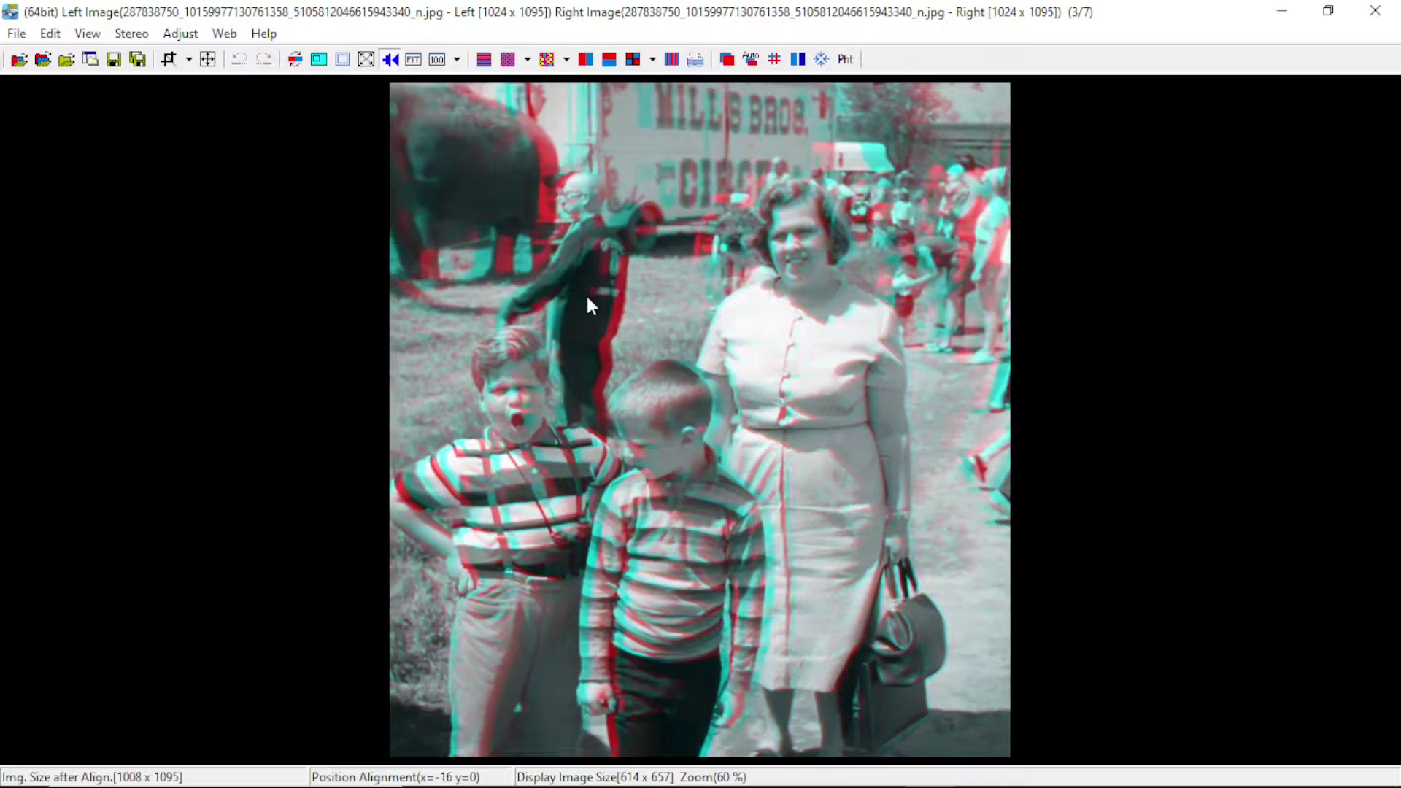
pyautogui.press('Right')
pyautogui.press('Right')
pyautogui.press('Right')
pyautogui.press('Right')
pyautogui.press('Right')
pyautogui.press('Right')
pyautogui.press('Right')
pyautogui.press('Right')
pyautogui.press('Right')
pyautogui.press('Right')
pyautogui.press('Right')
pyautogui.press('Right')
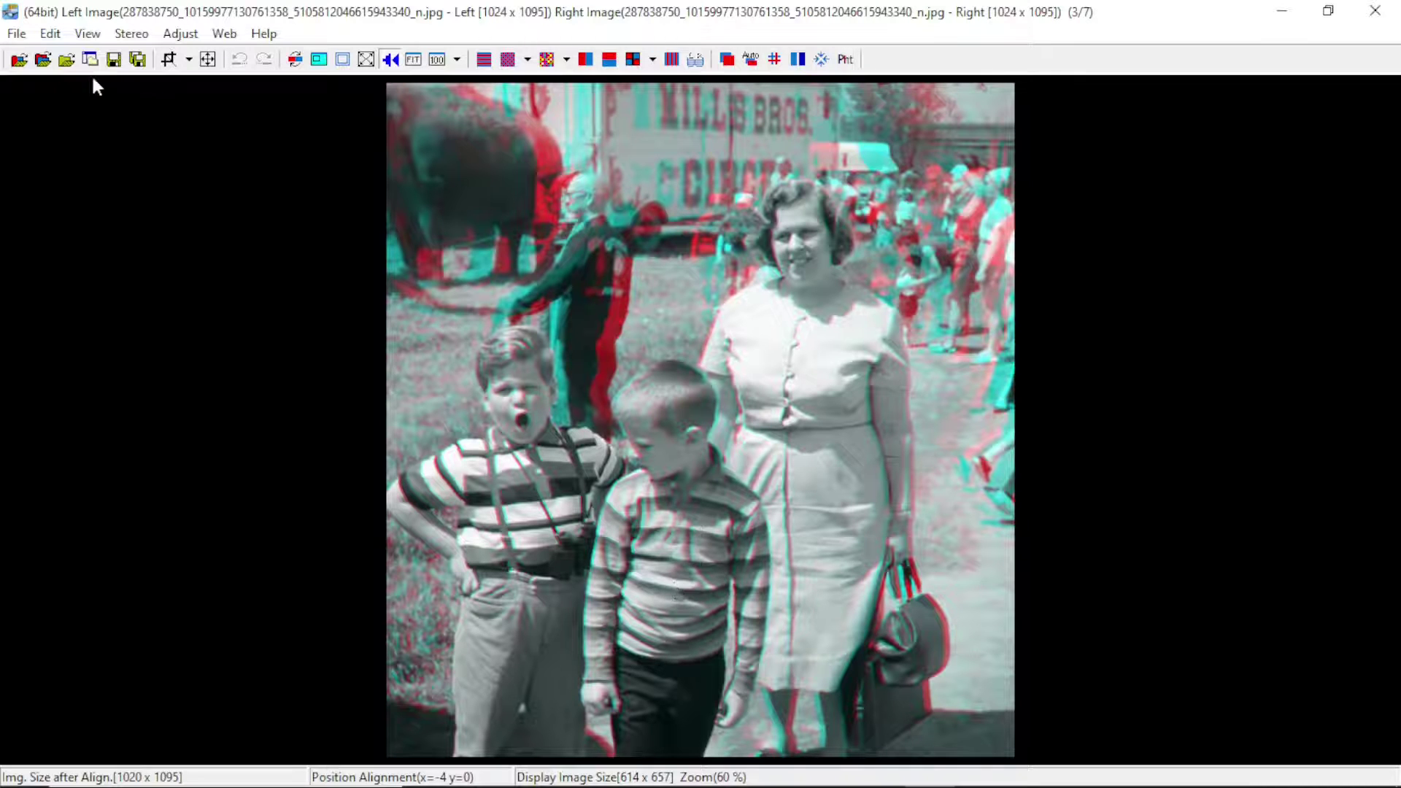
# Save the aligned pair as separate left and right images, duh2_l.jpg and duh2_r.jpg
pyautogui.click(16, 33)
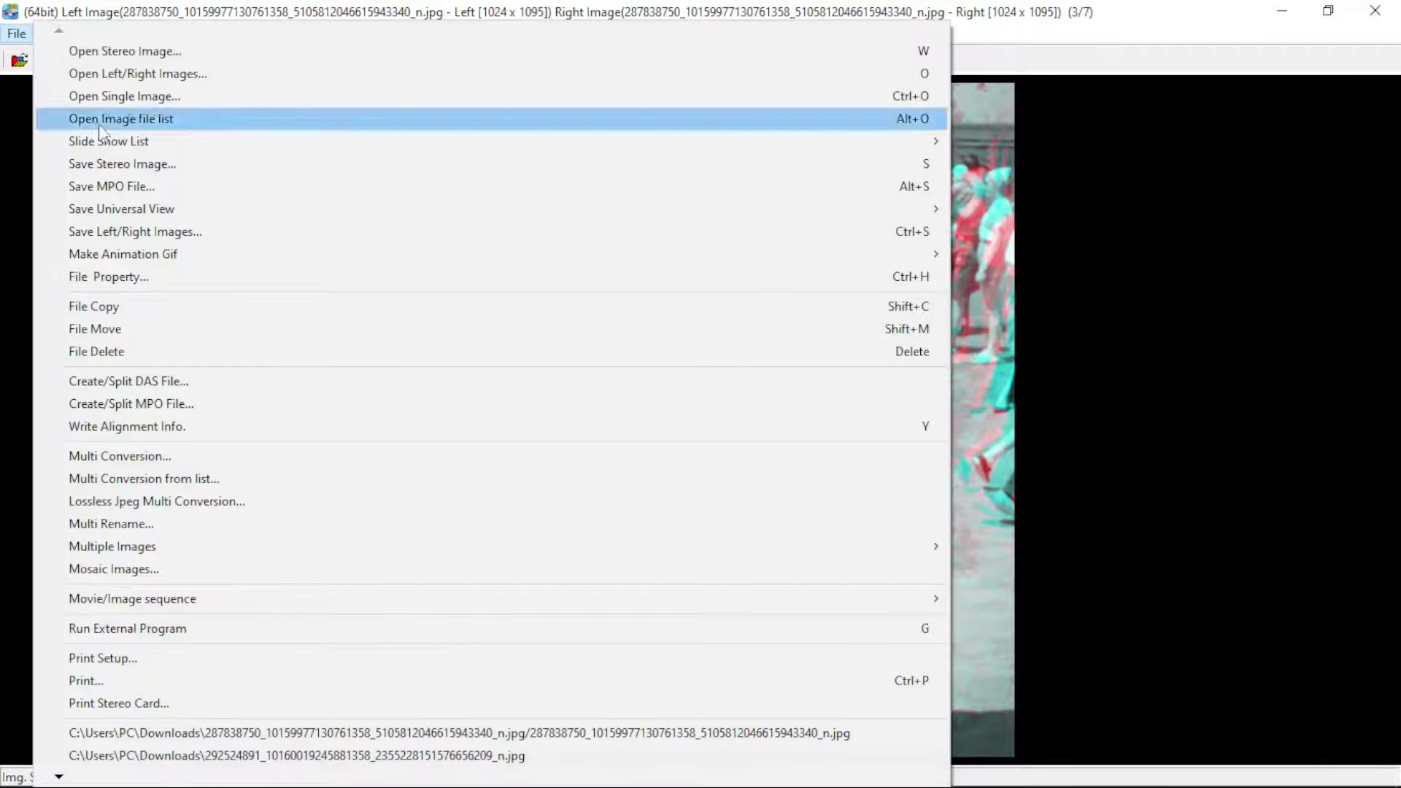
pyautogui.click(157, 230)
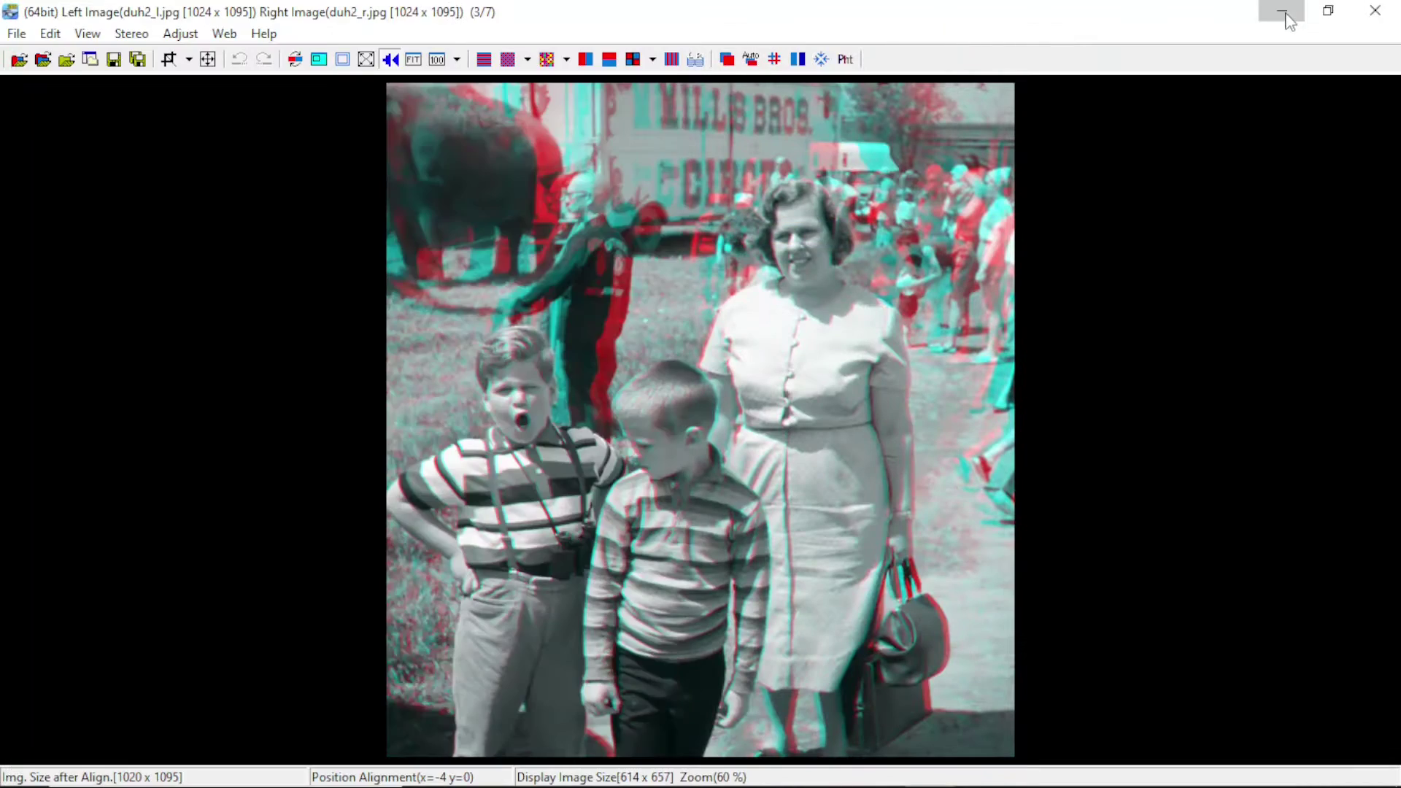
# Switch to Runway in Chrome and open the Frame Interpolation tool from the AI Magic Tools
pyautogui.click(1282, 13)
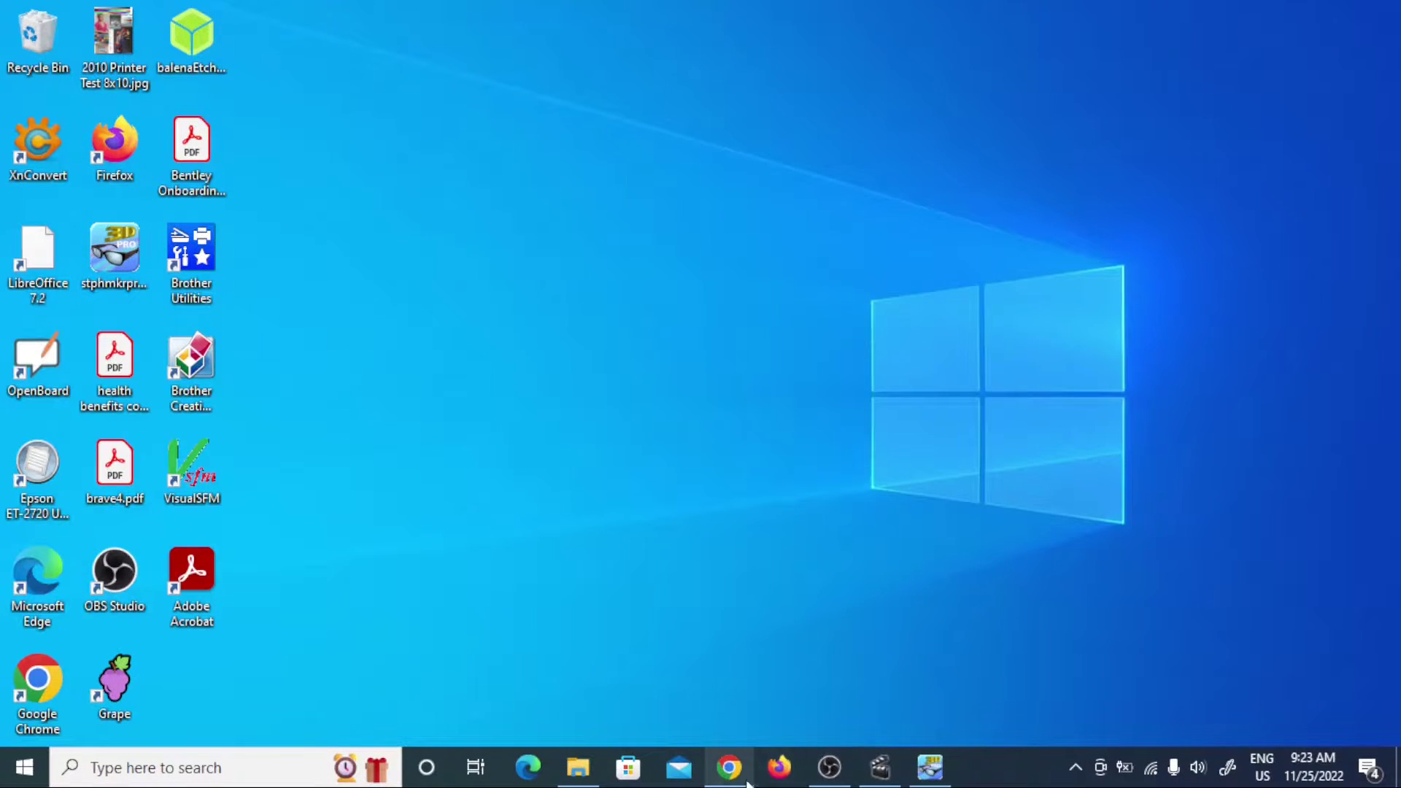
pyautogui.click(729, 767)
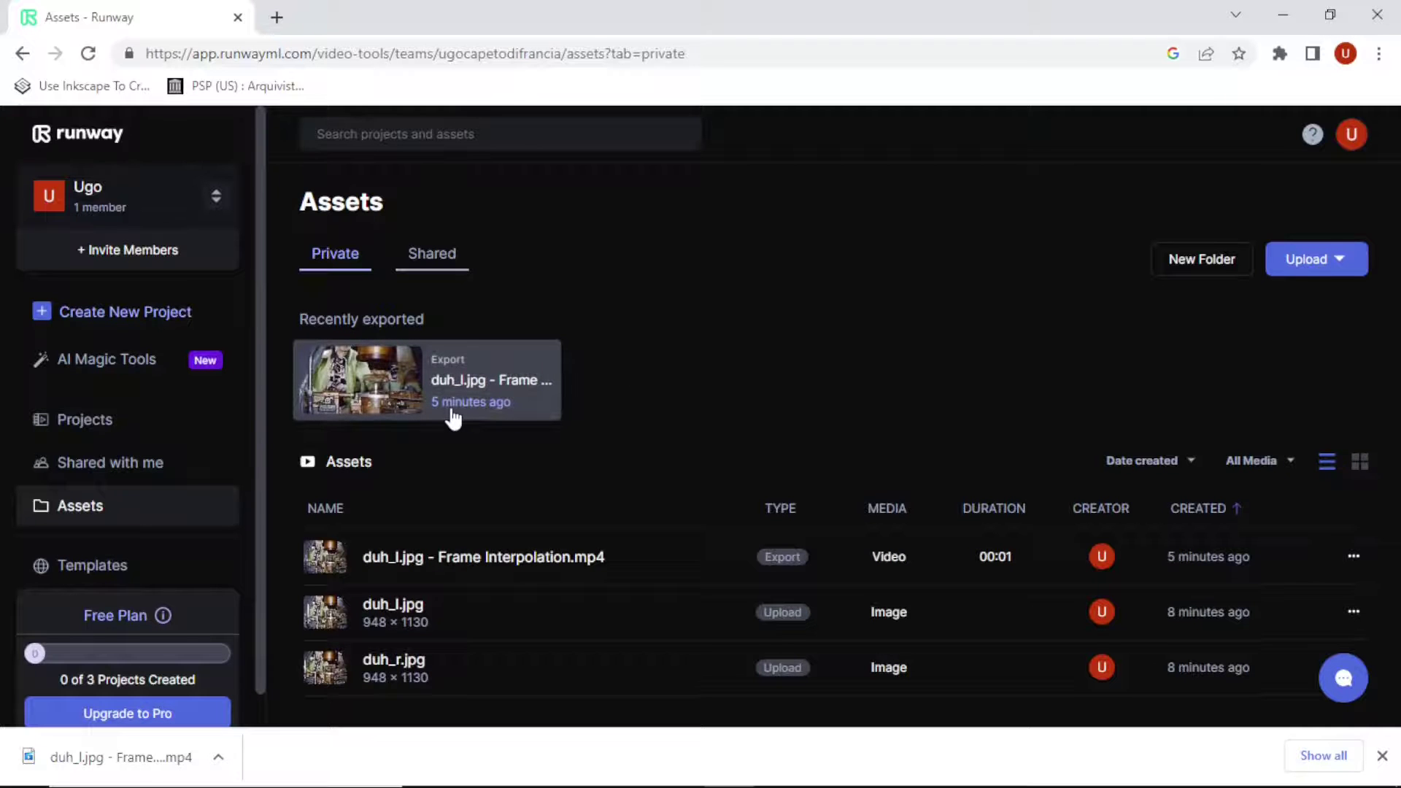
pyautogui.click(139, 361)
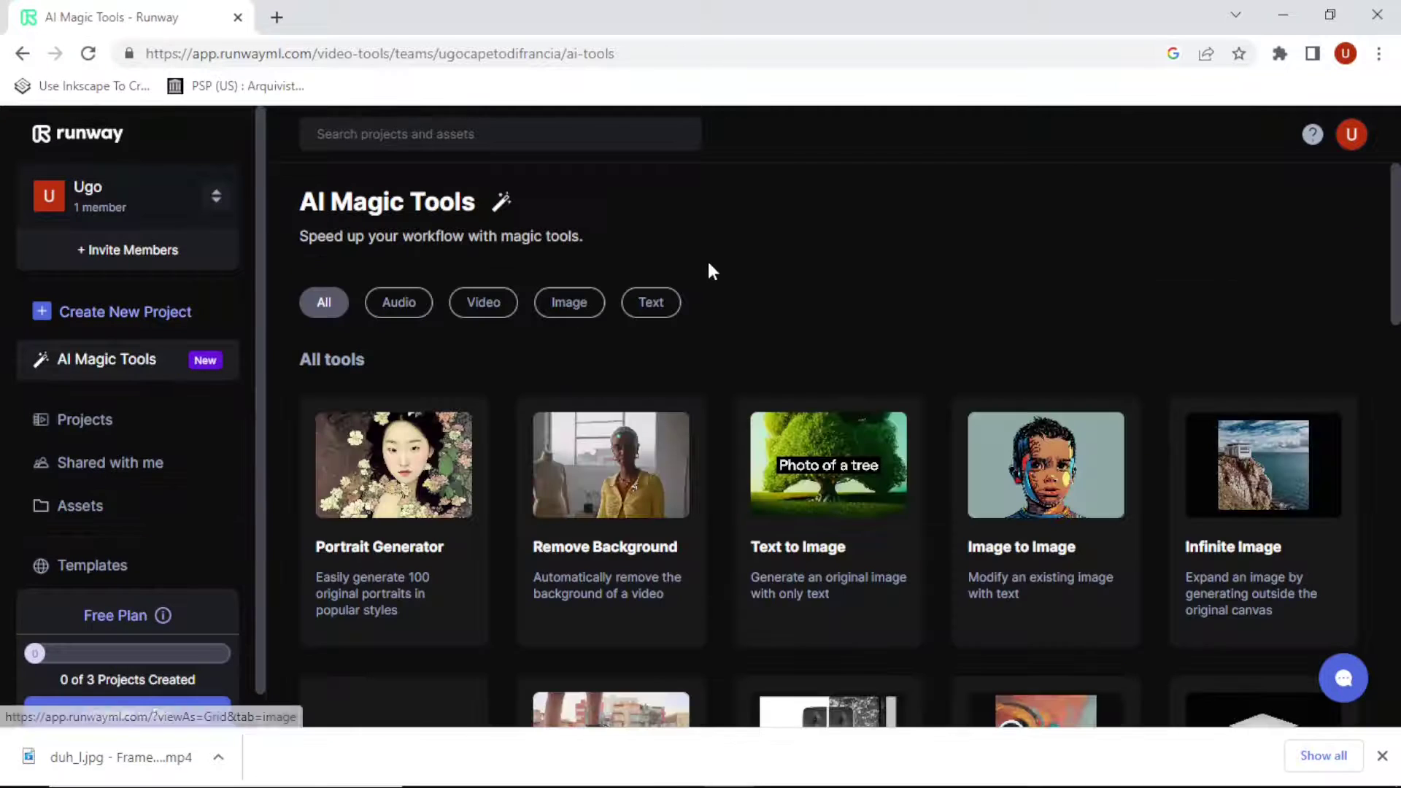
pyautogui.scroll(-4, 719, 279)
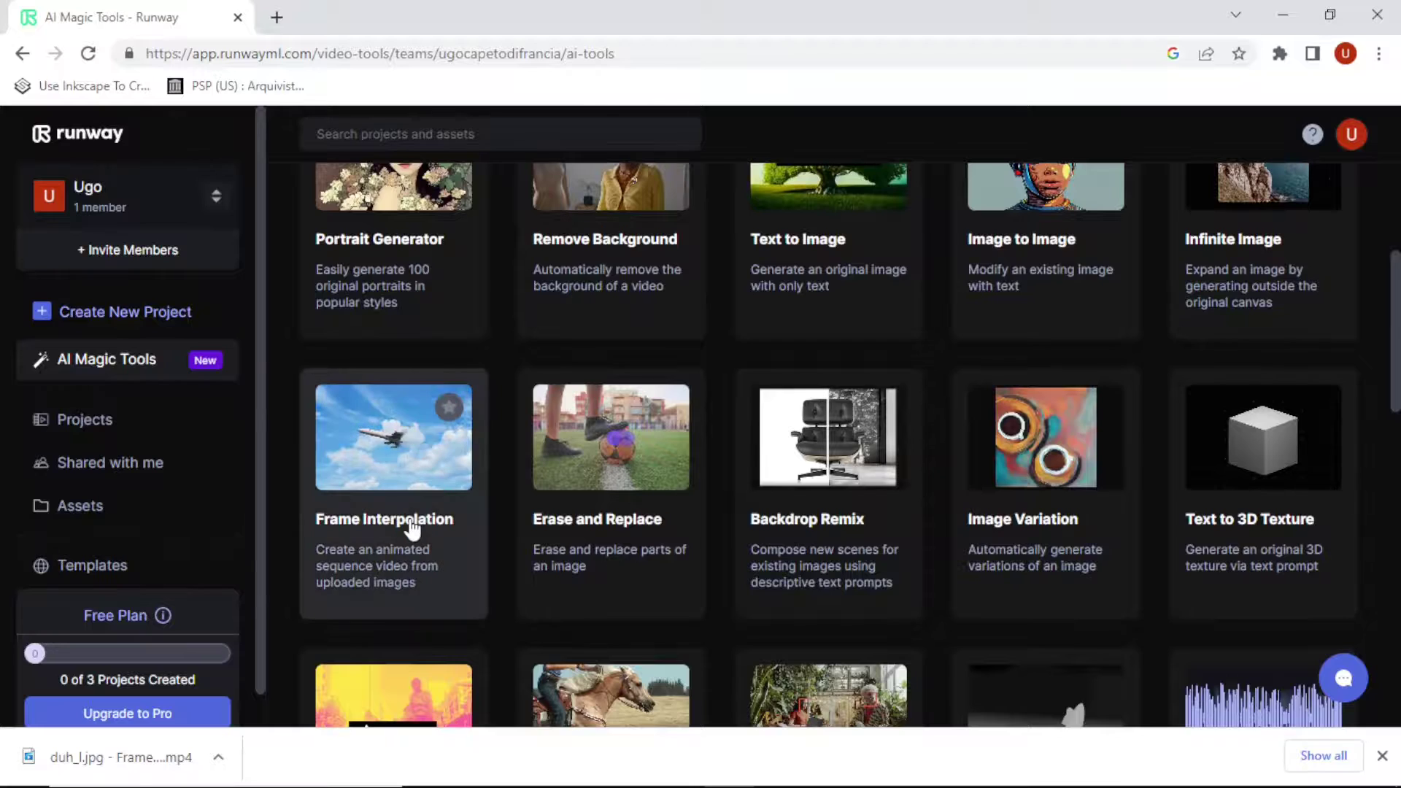
pyautogui.click(413, 524)
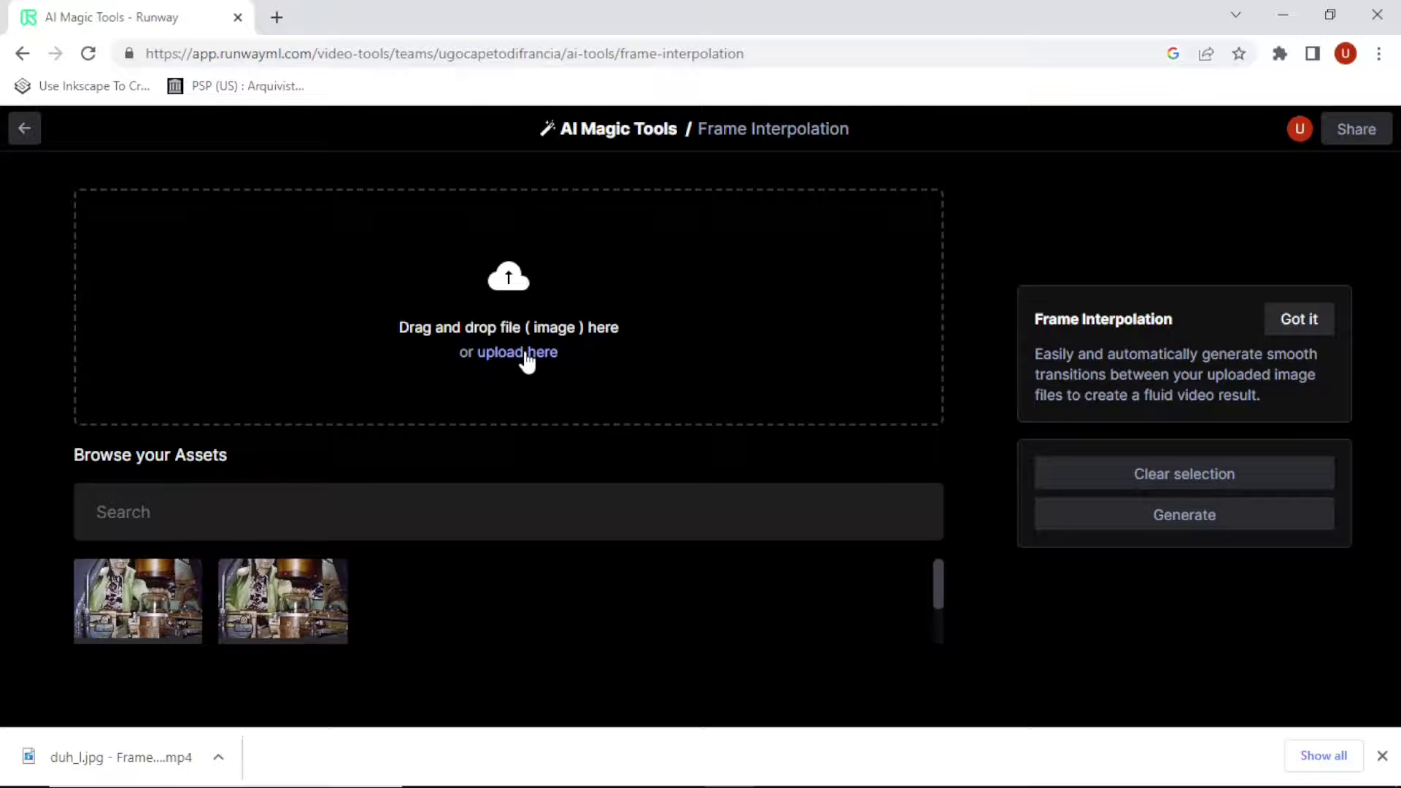
pyautogui.moveTo(628, 785)
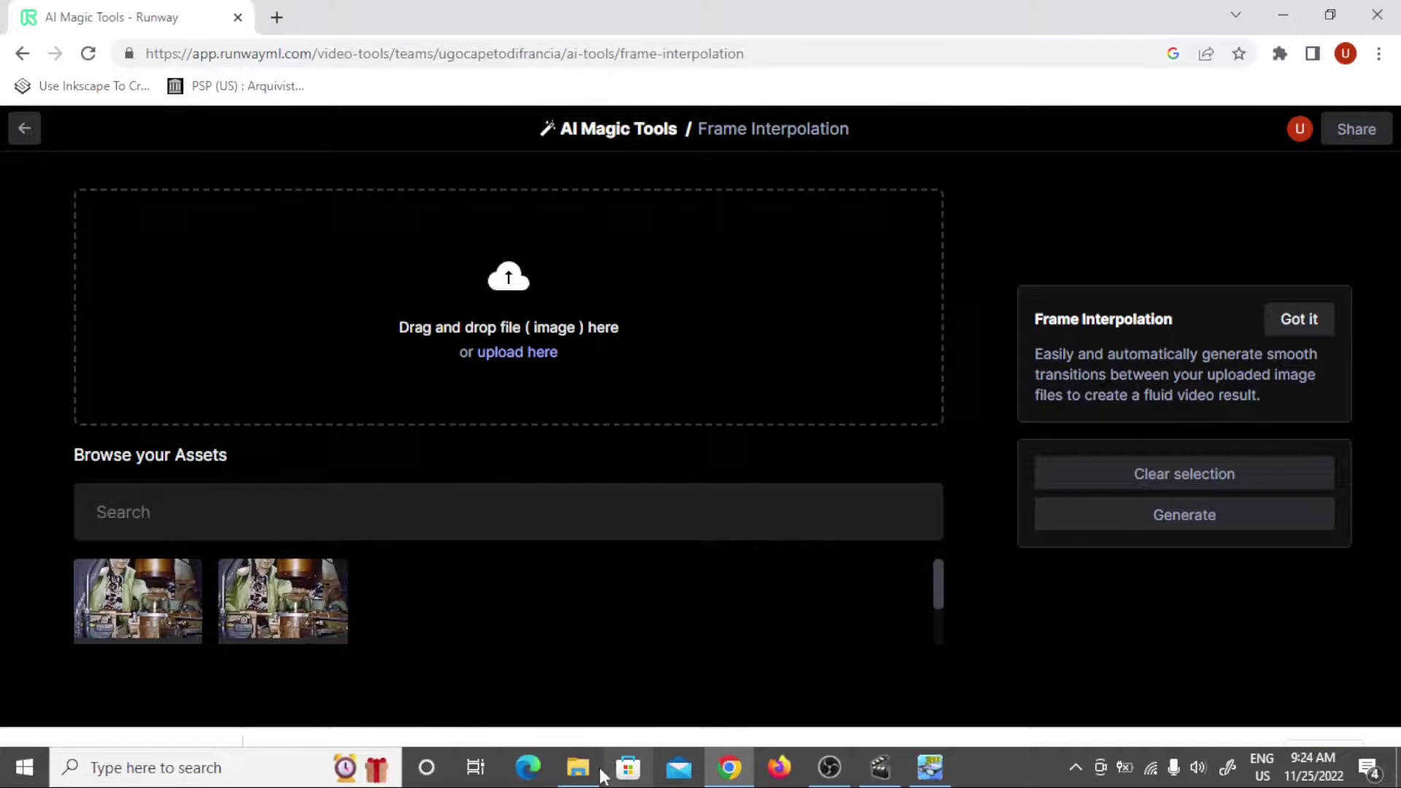
# Upload duh2_l.jpg and duh2_r.jpg from Downloads as the first and second images for the frame interpolation
pyautogui.moveTo(578, 780)
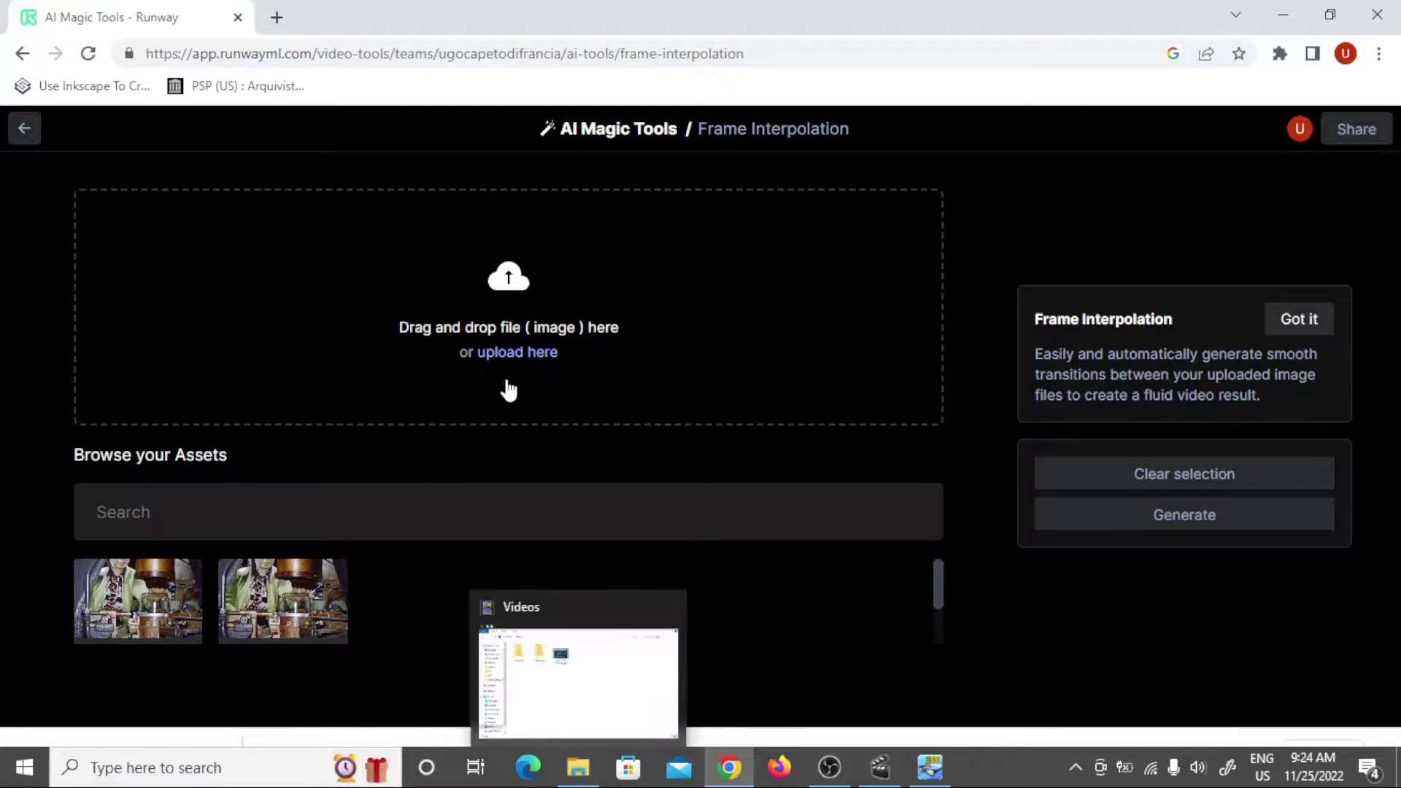
pyautogui.click(532, 354)
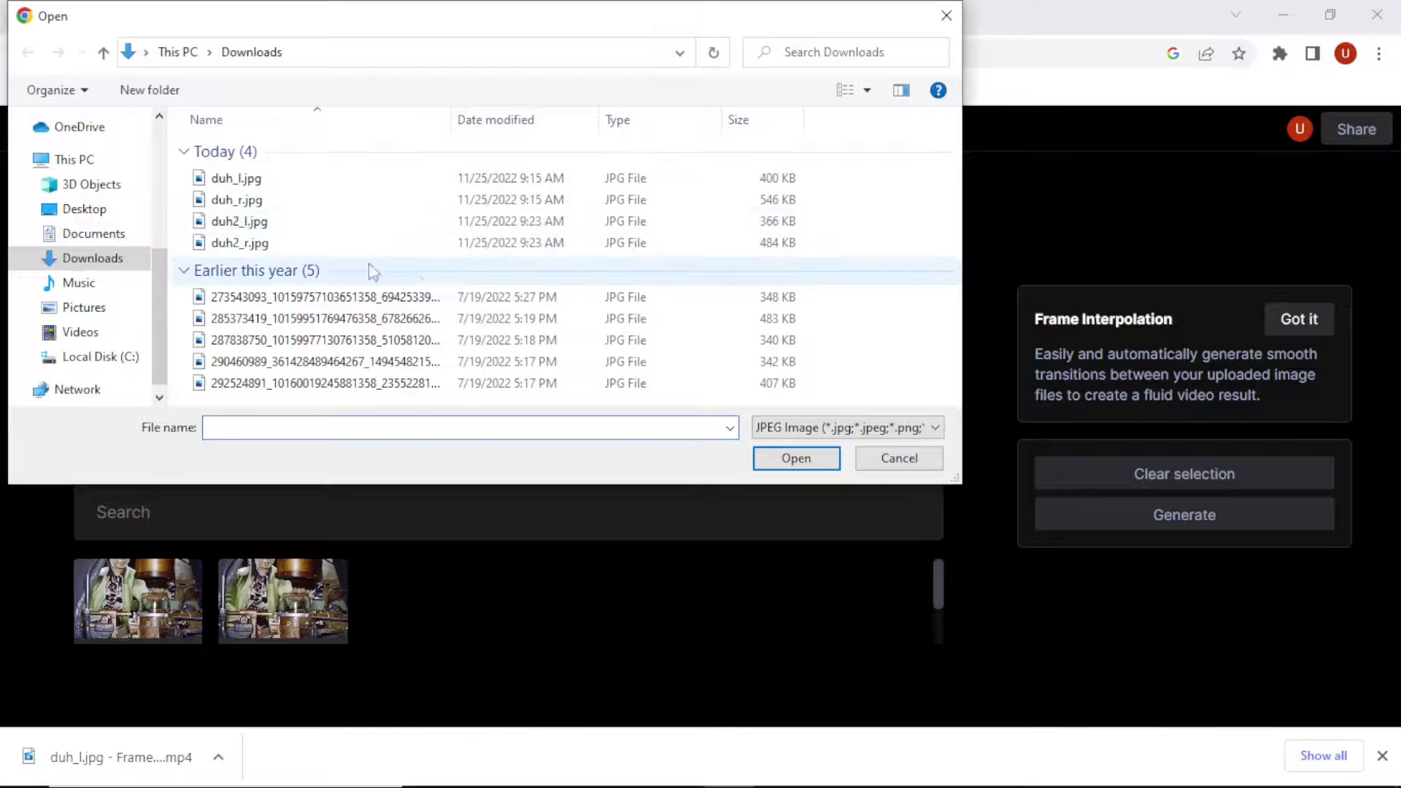
pyautogui.click(252, 222)
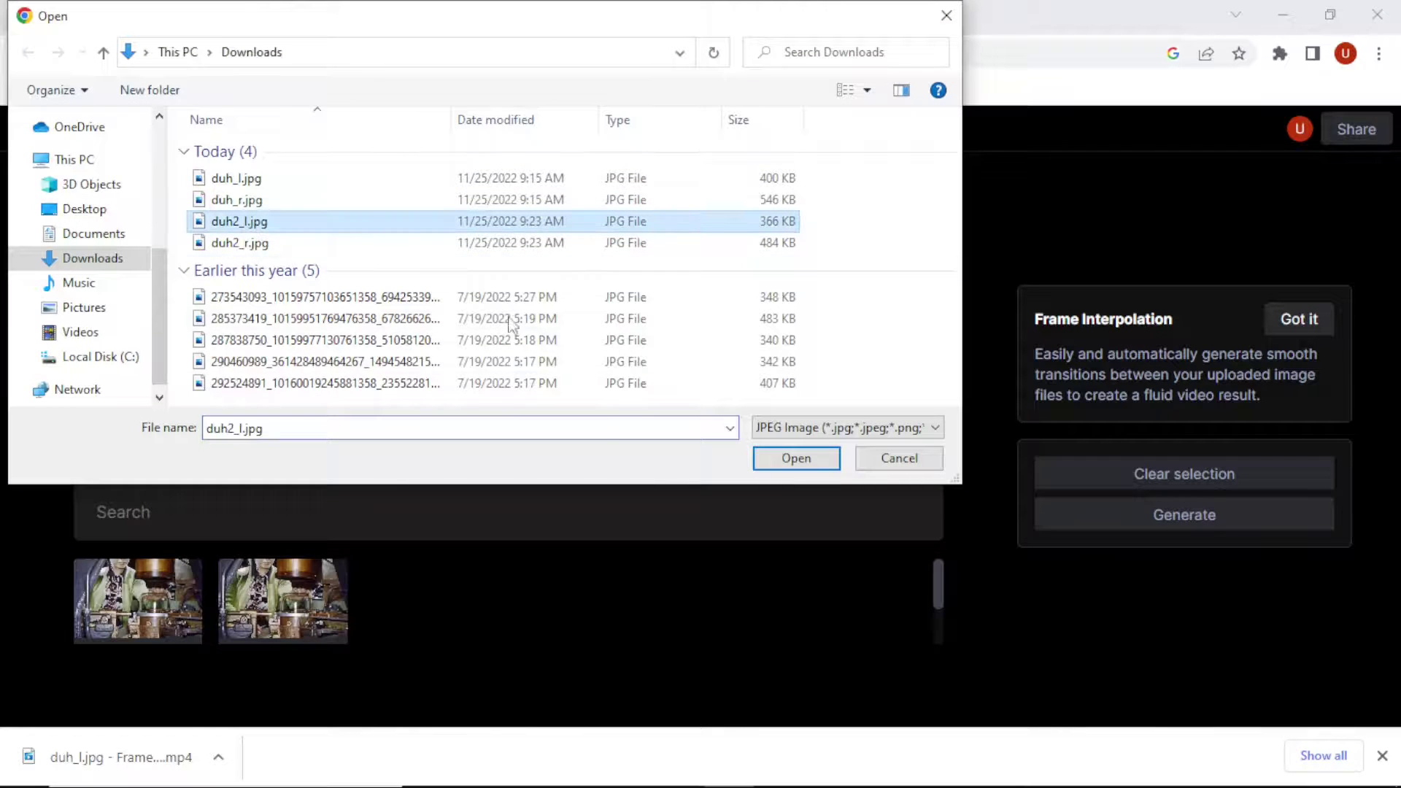
pyautogui.click(773, 458)
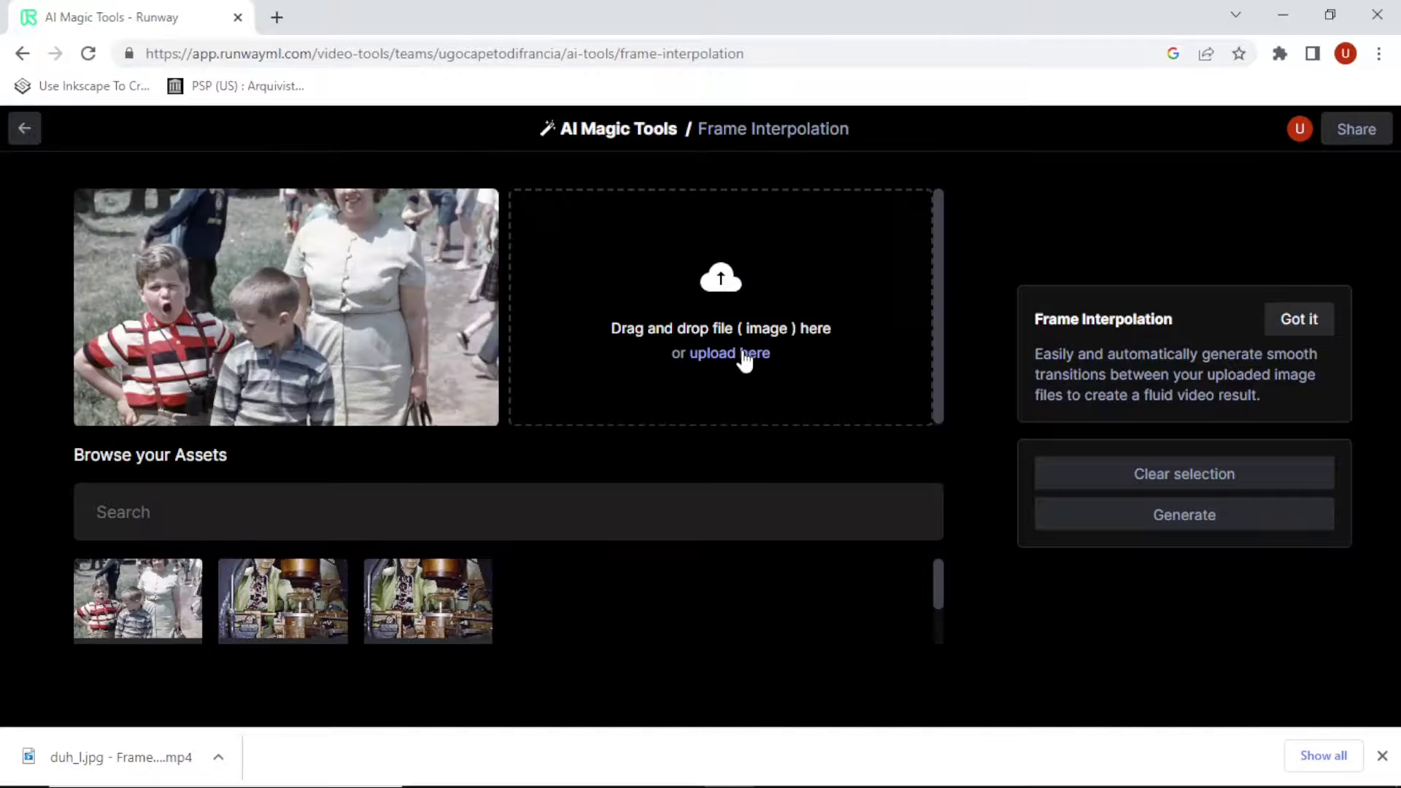
pyautogui.click(743, 354)
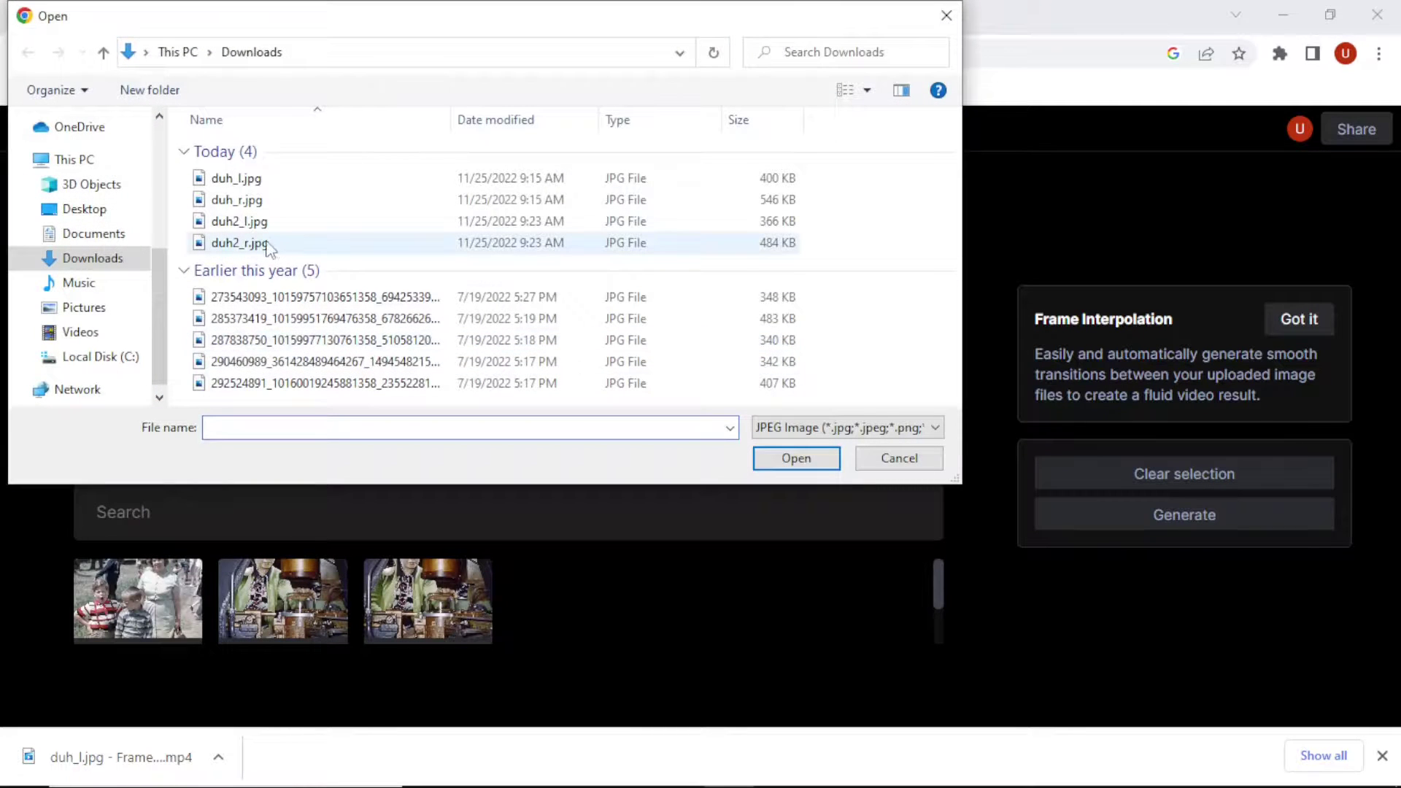
pyautogui.click(270, 250)
pyautogui.click(803, 460)
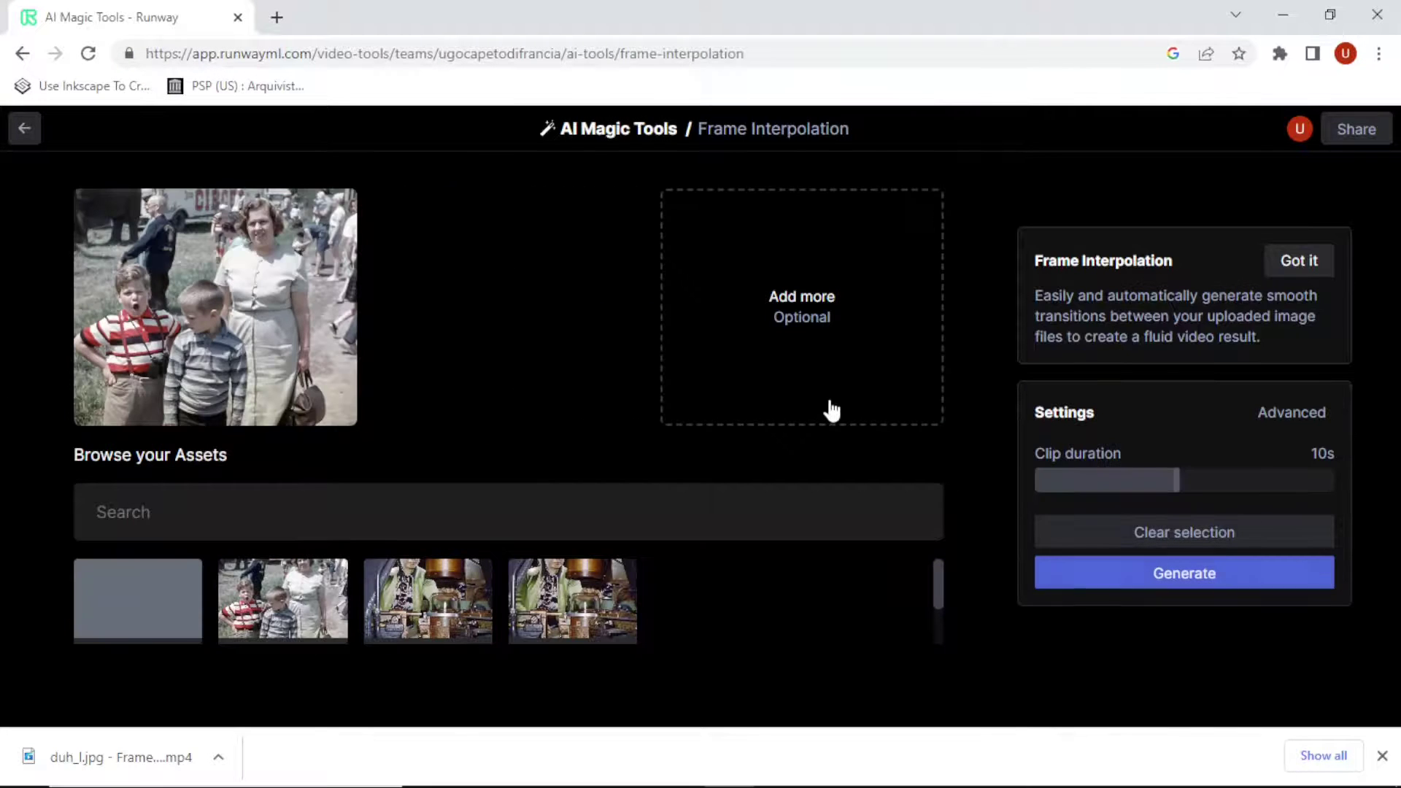
# Set the clip duration to 1s and generate the interpolated video from the duh2 image pair
pyautogui.moveTo(1182, 486); pyautogui.dragTo(995, 491)
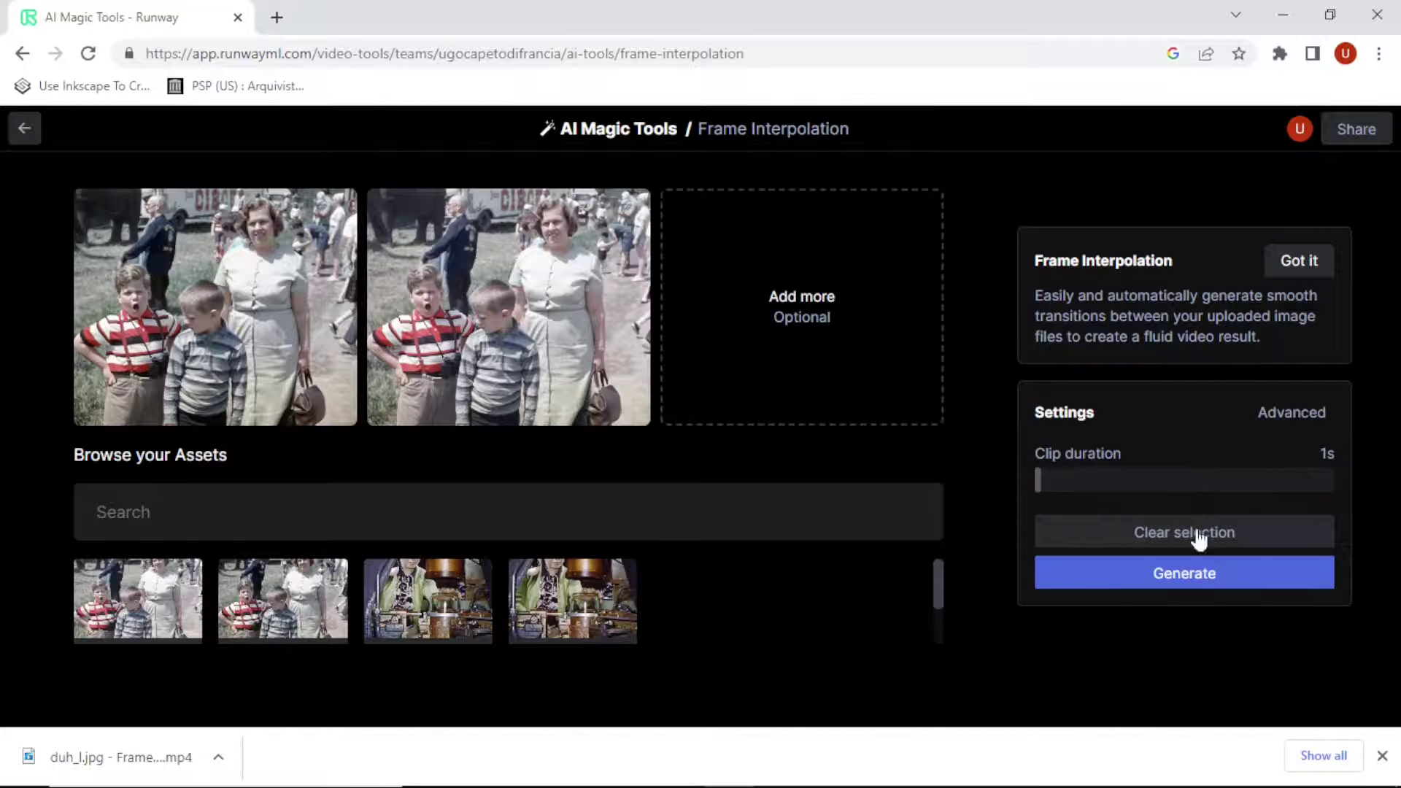
pyautogui.click(1193, 576)
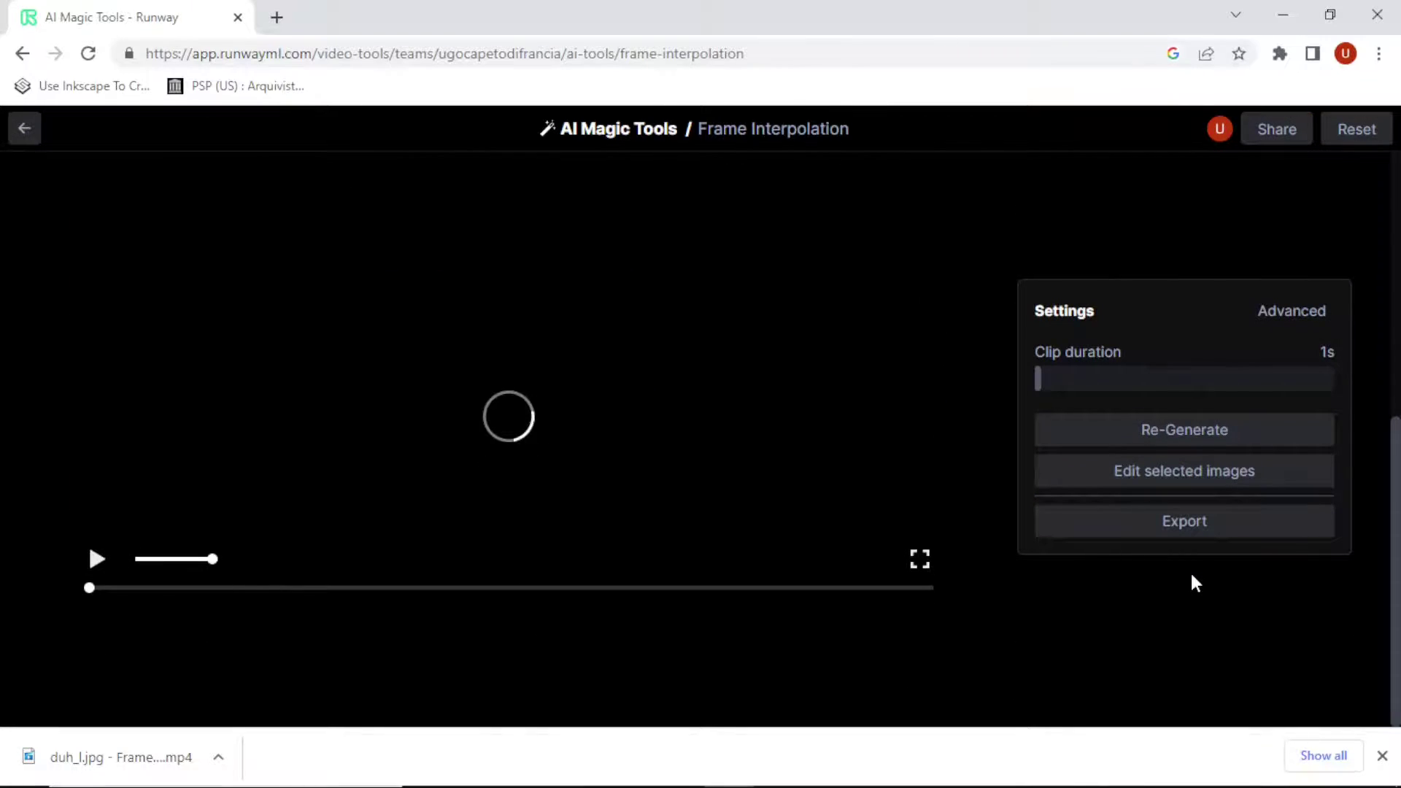
pyautogui.scroll(1, 1231, 433)
pyautogui.scroll(-1, 1232, 426)
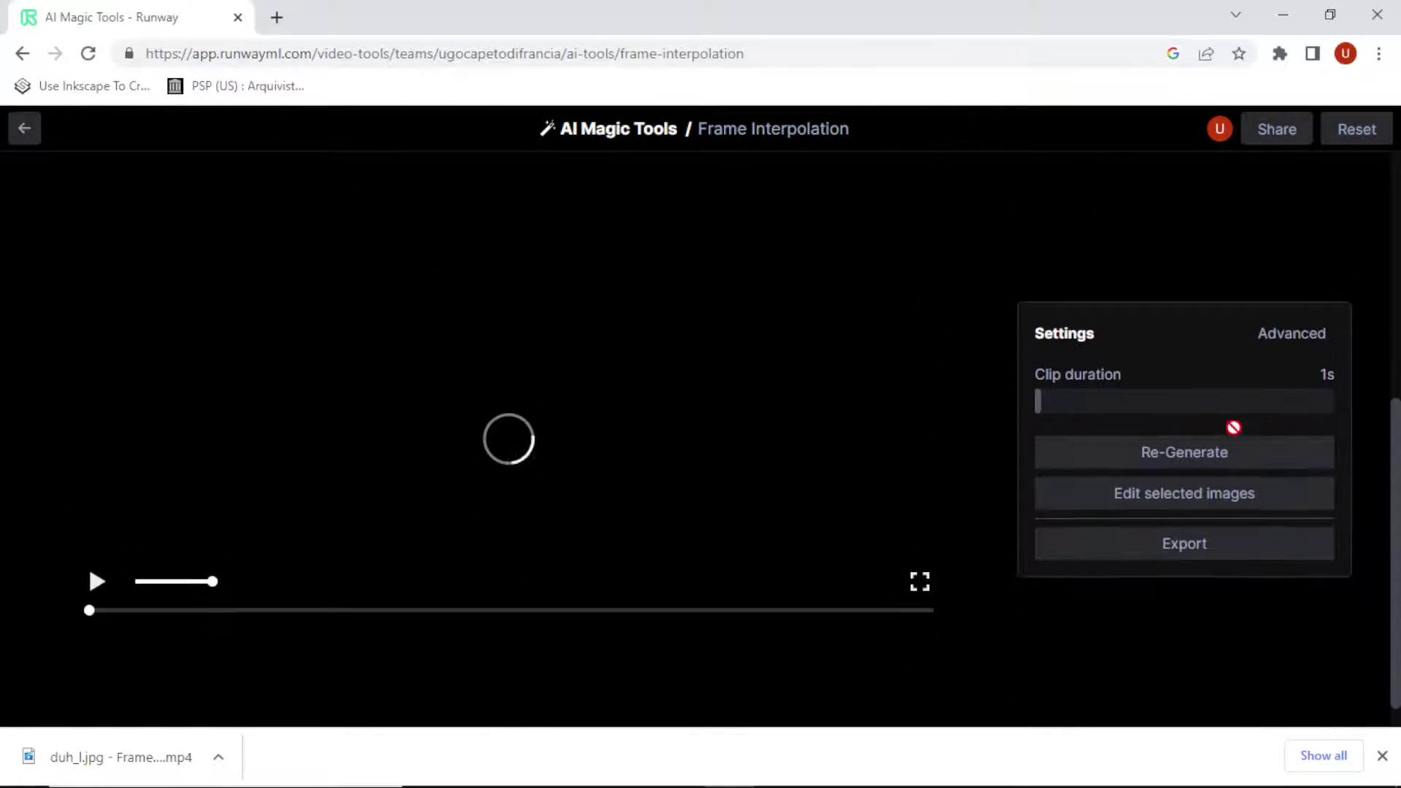
pyautogui.scroll(2, 1299, 441)
pyautogui.scroll(-2, 1298, 439)
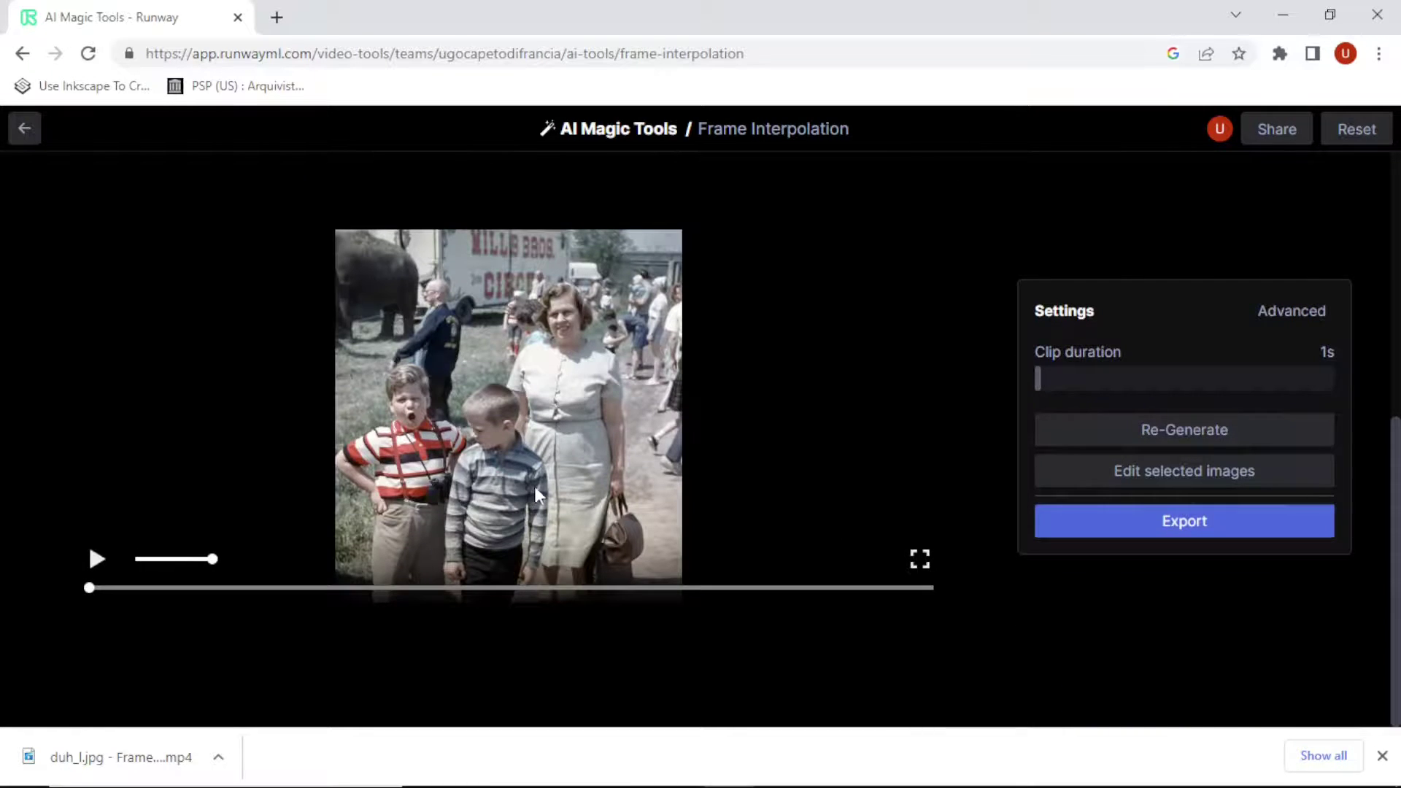
pyautogui.scroll(2, 624, 493)
pyautogui.scroll(-2, 595, 498)
# Play the generated family photo clip several times to examine the transition between the left and right views
pyautogui.click(96, 560)
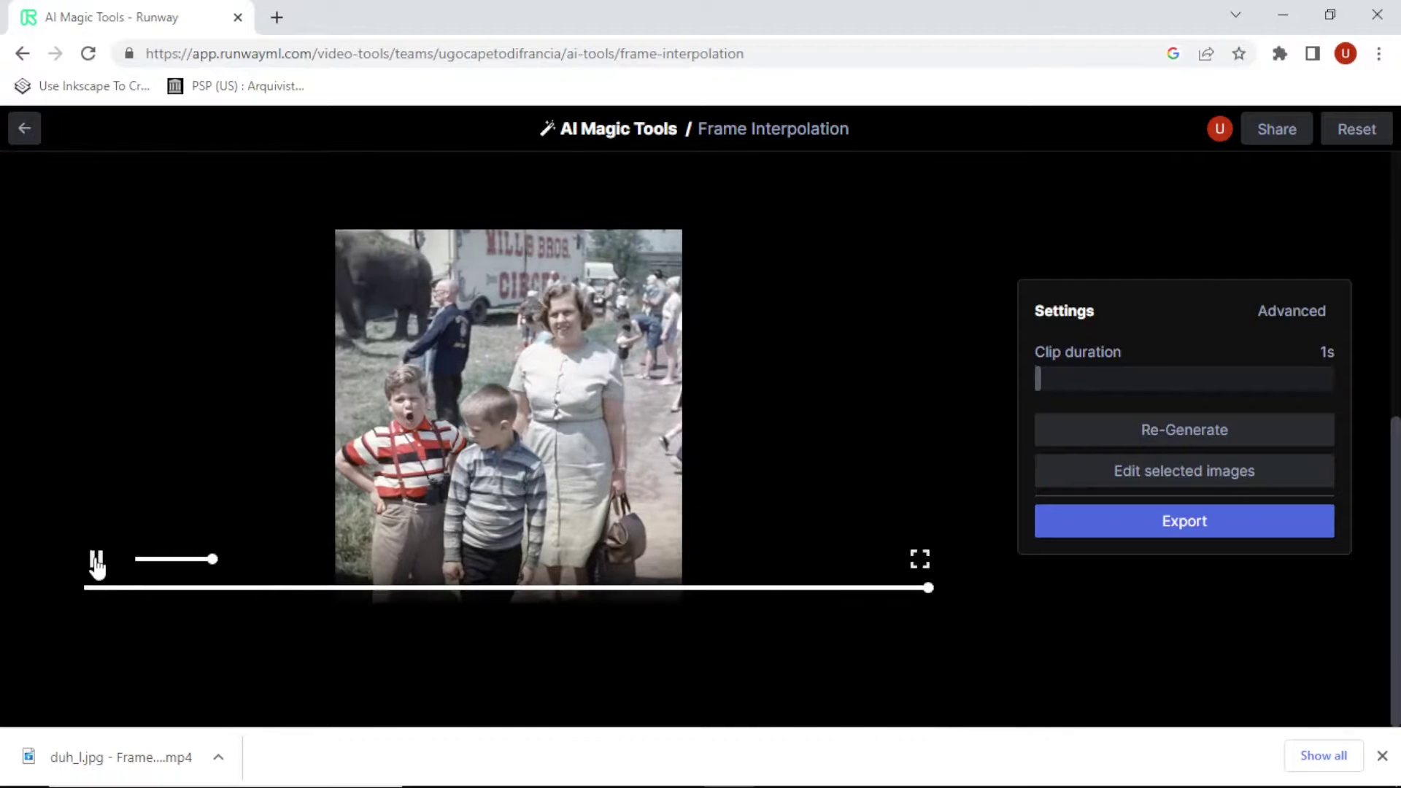
pyautogui.click(96, 561)
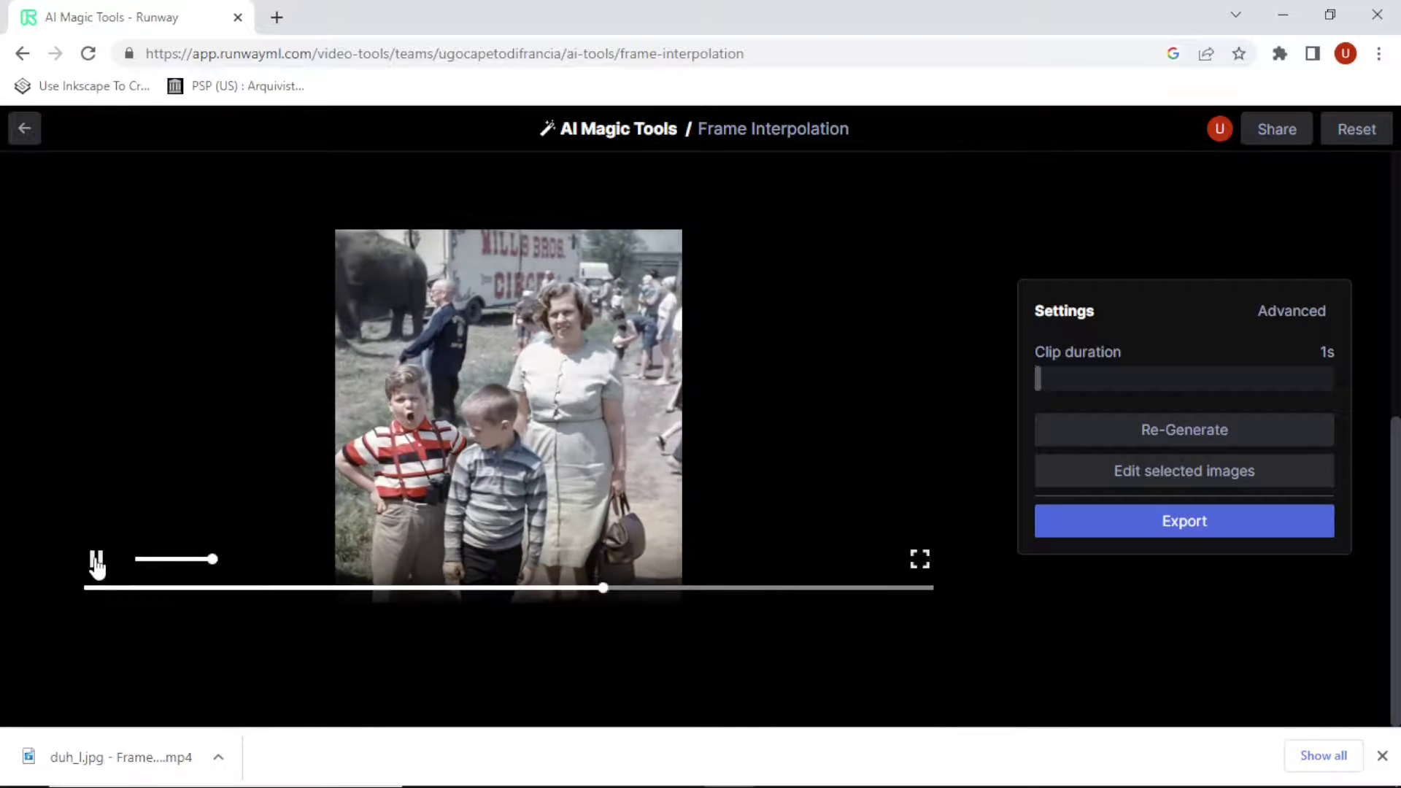
pyautogui.click(96, 560)
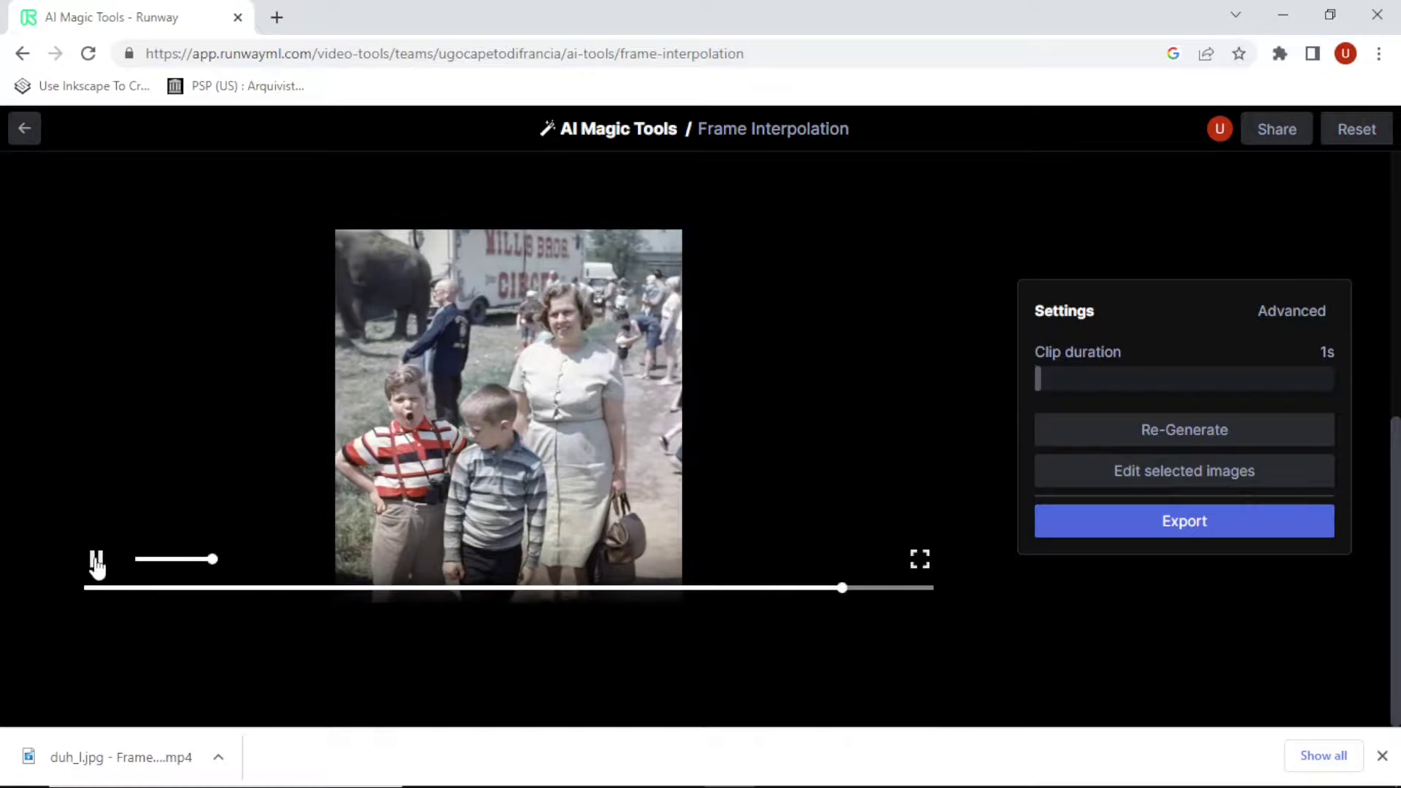
pyautogui.click(97, 562)
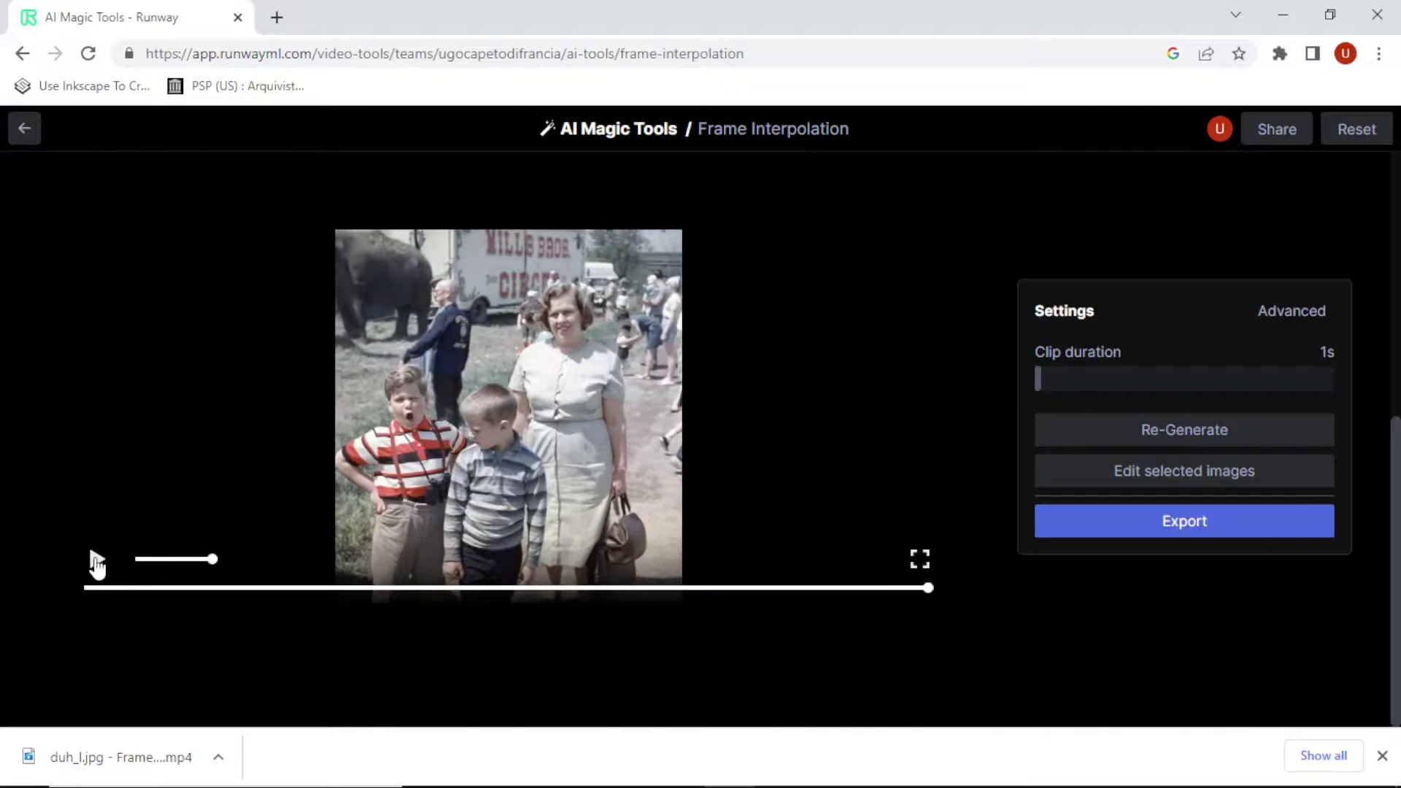
pyautogui.click(96, 560)
pyautogui.click(97, 560)
pyautogui.click(96, 561)
pyautogui.click(97, 560)
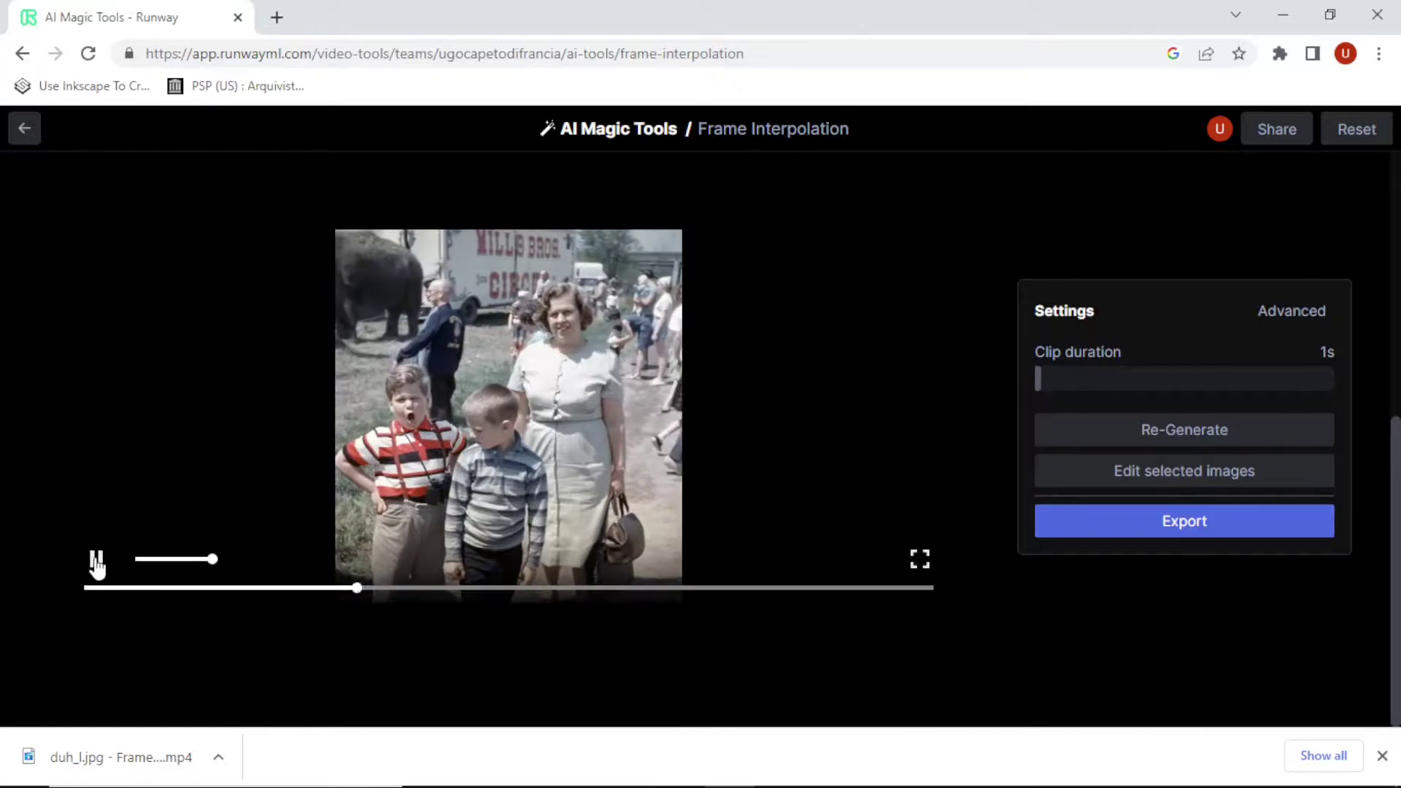
pyautogui.click(96, 561)
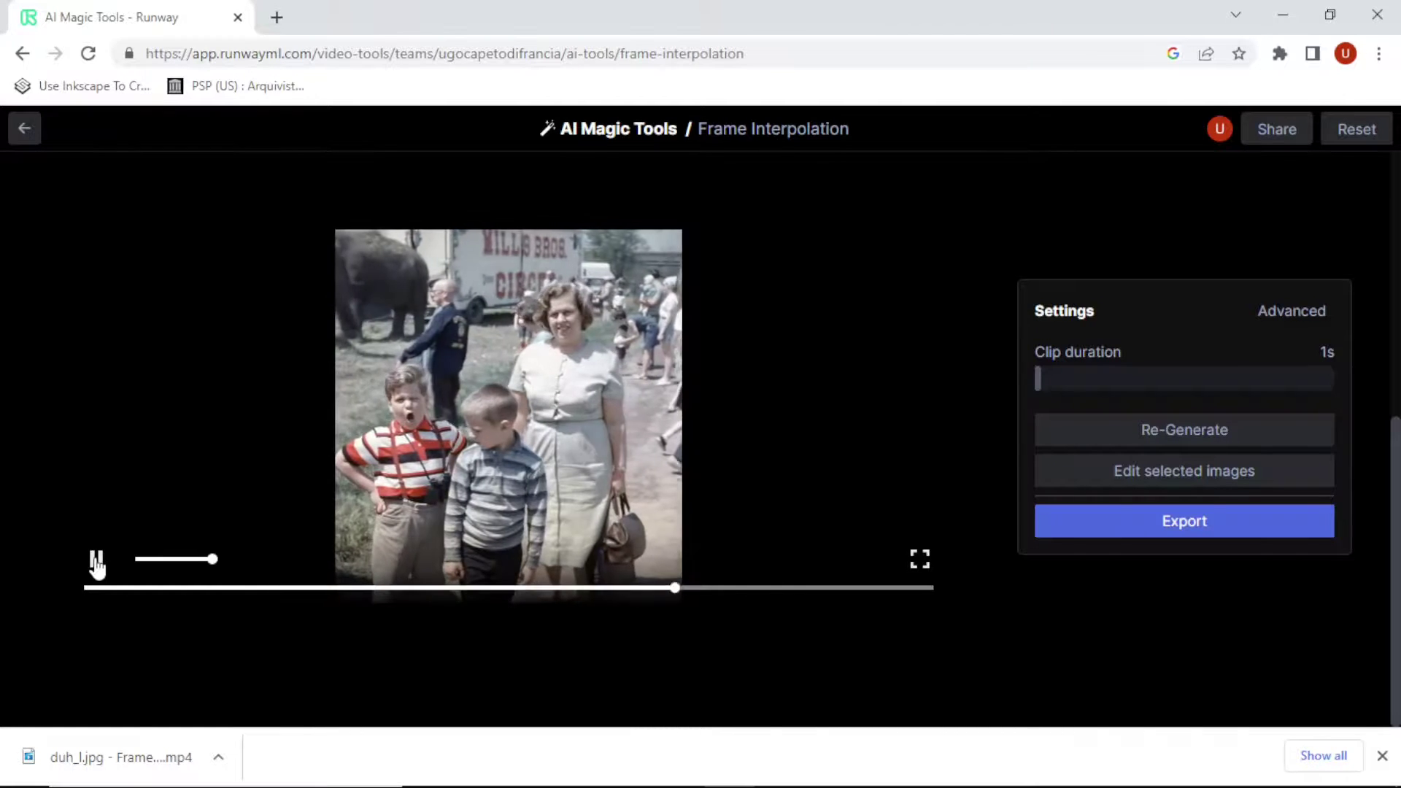
pyautogui.click(97, 560)
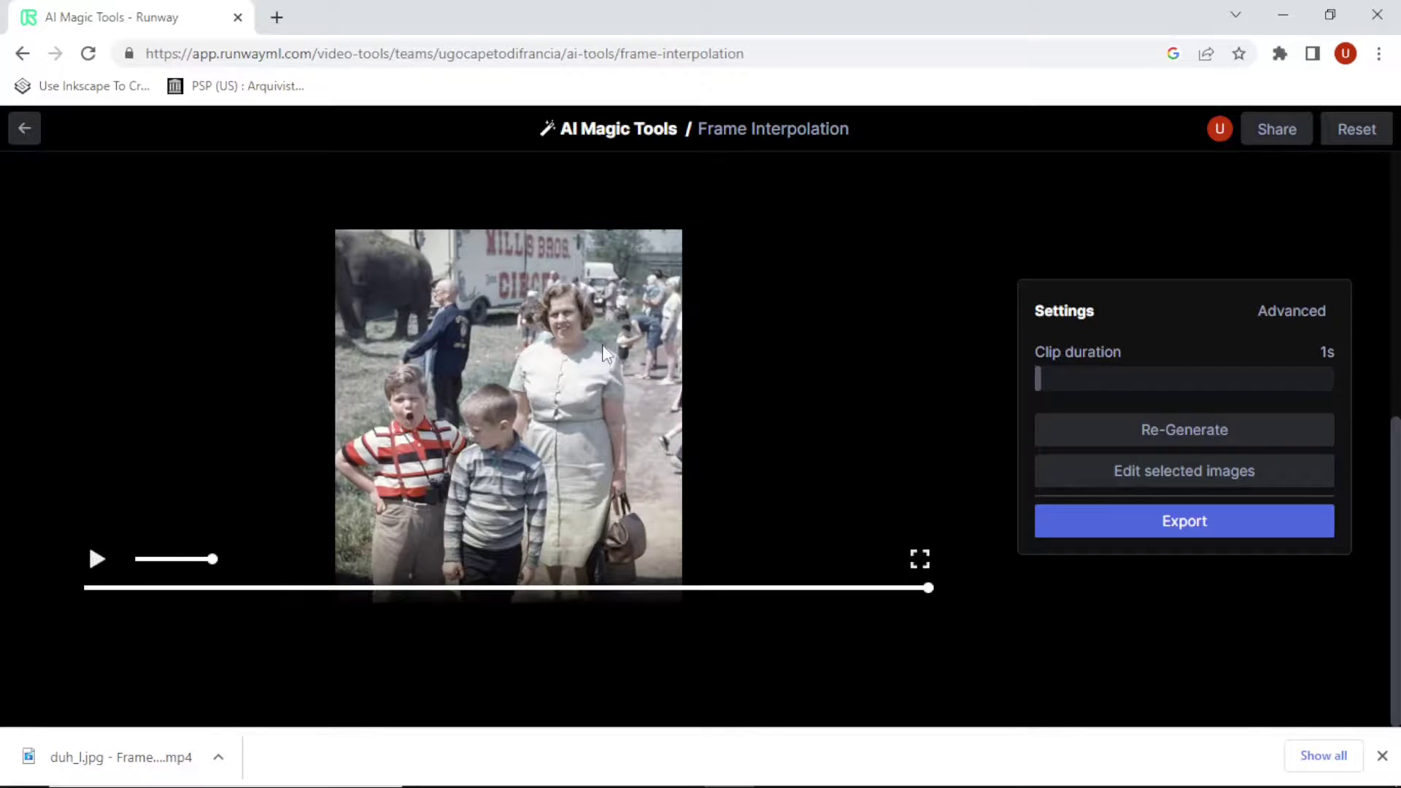
pyautogui.click(99, 562)
# Switch to StereoPhoto Maker and set the horizontal position alignment to x=24 for the photo of the woman holding the glass dome
pyautogui.click(1283, 15)
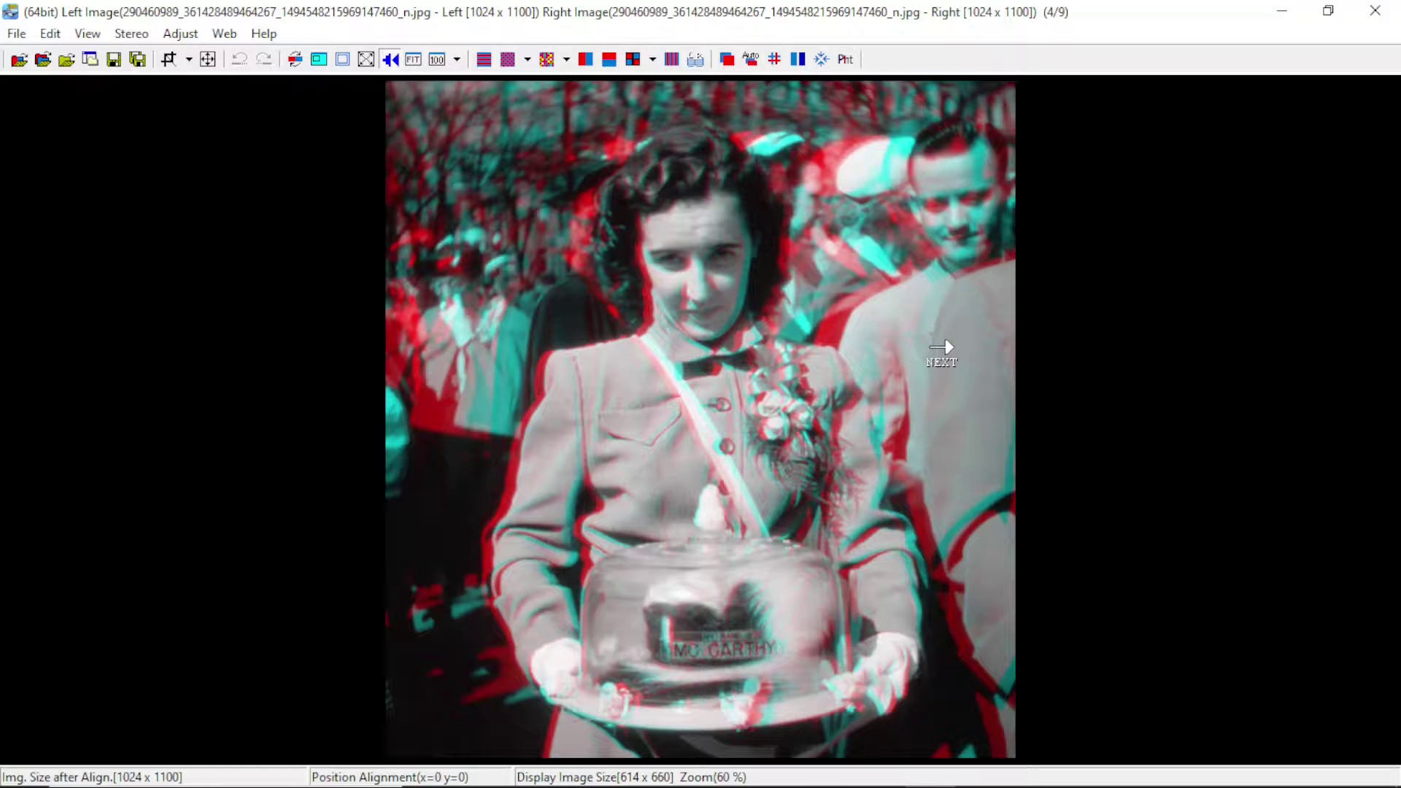
pyautogui.press('Right')
pyautogui.press('Right')
pyautogui.press('Right')
pyautogui.press('Right')
pyautogui.press('Right')
pyautogui.press('Right')
pyautogui.press('Right')
pyautogui.press('Right')
pyautogui.press('Right')
pyautogui.press('Right')
pyautogui.press('Right')
pyautogui.press('Right')
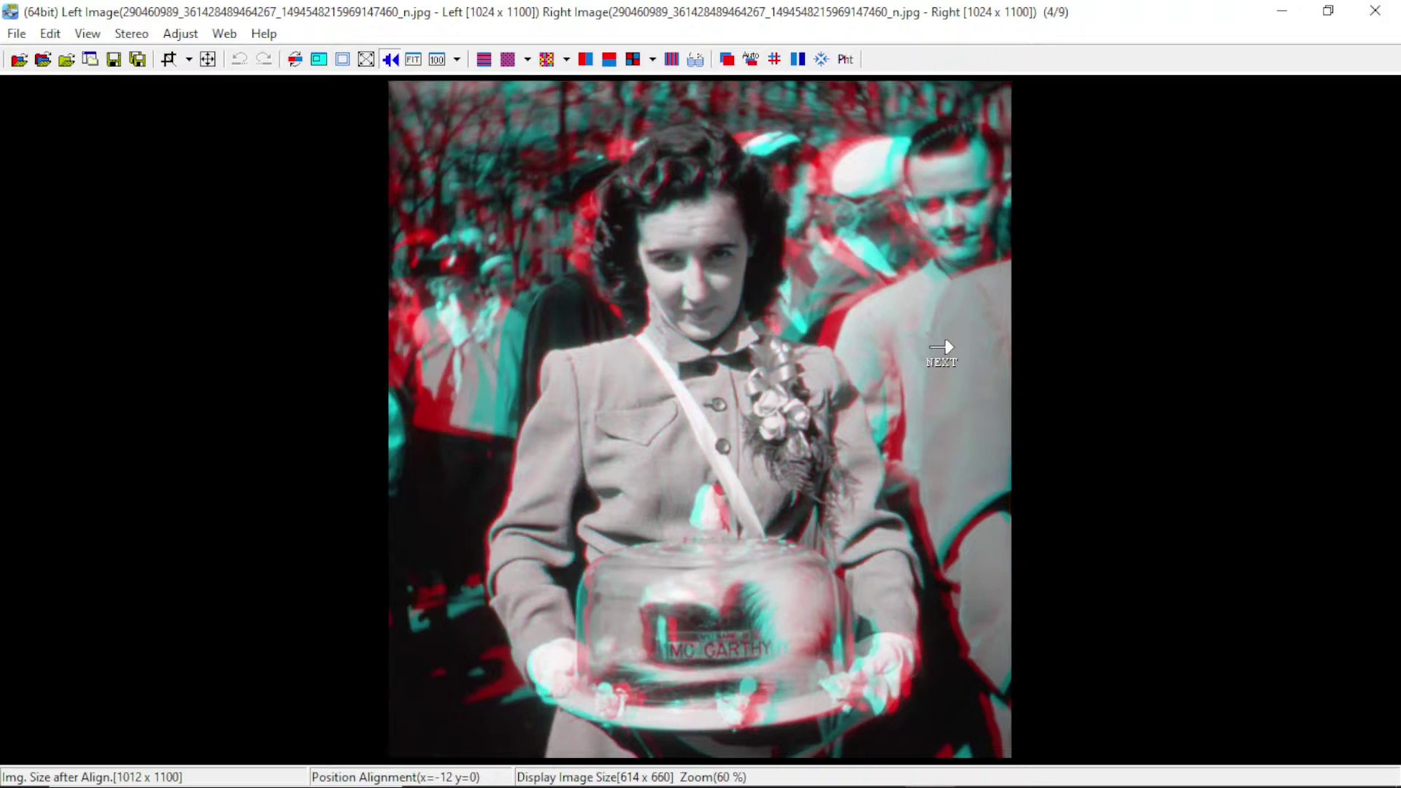
pyautogui.press('Right')
pyautogui.press('Right')
pyautogui.press('Right')
pyautogui.press('Right')
pyautogui.press('Right')
pyautogui.press('Right')
pyautogui.press('Right')
pyautogui.press('Right')
pyautogui.press('Right')
pyautogui.press('Right')
pyautogui.press('Right')
pyautogui.press('Right')
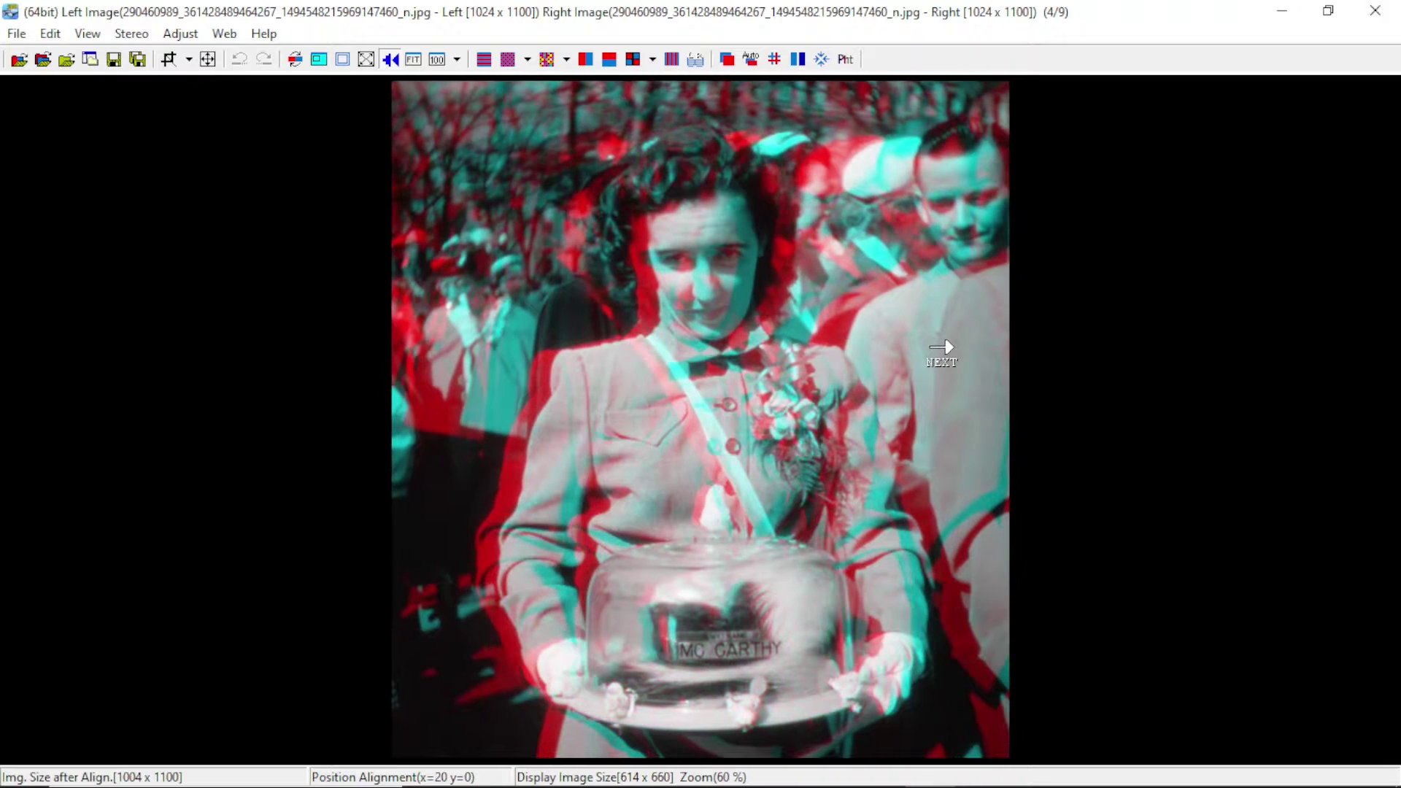
# Save the aligned pair as separate left and right JPEG images under the base name duh3
pyautogui.click(16, 34)
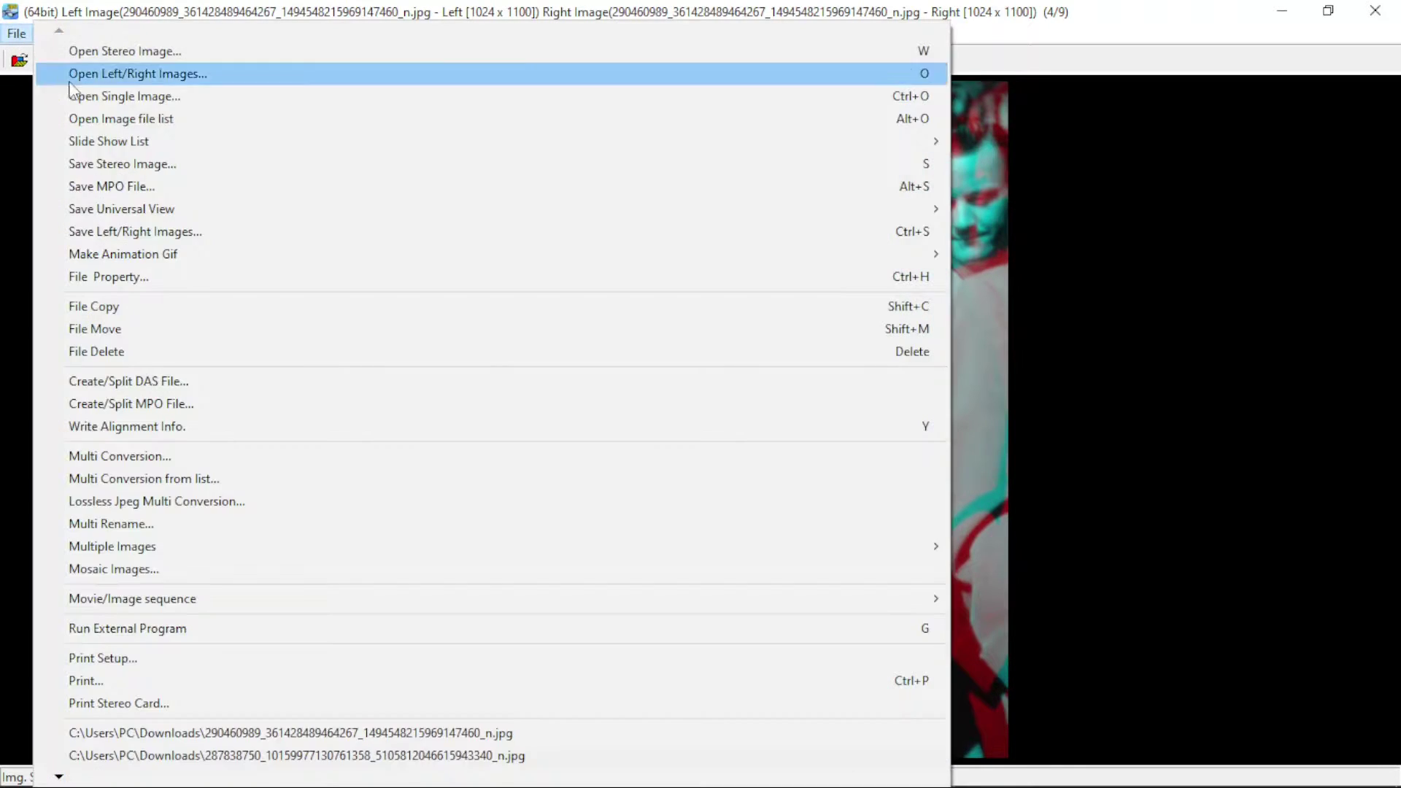
pyautogui.click(138, 231)
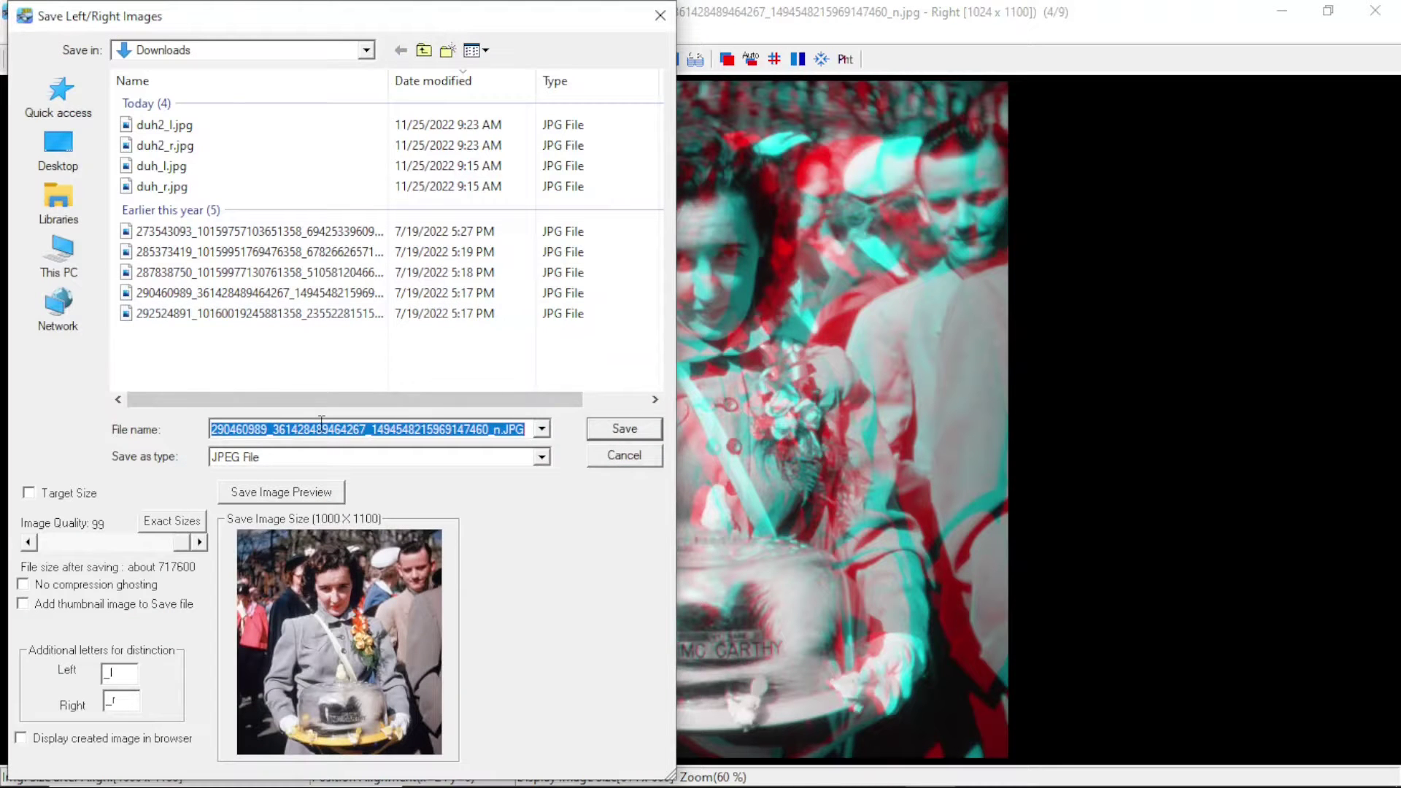
pyautogui.write('duh3')
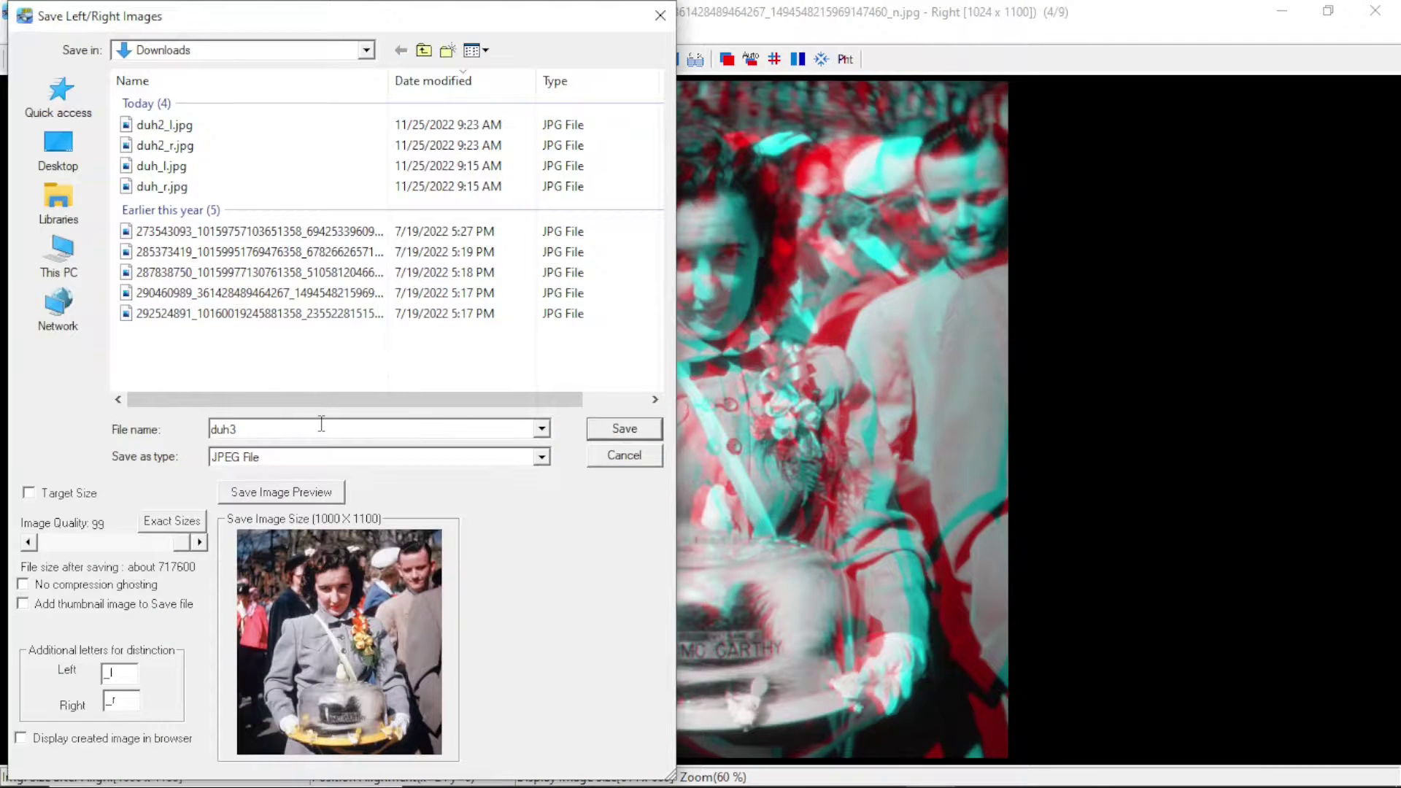
pyautogui.press('Return')
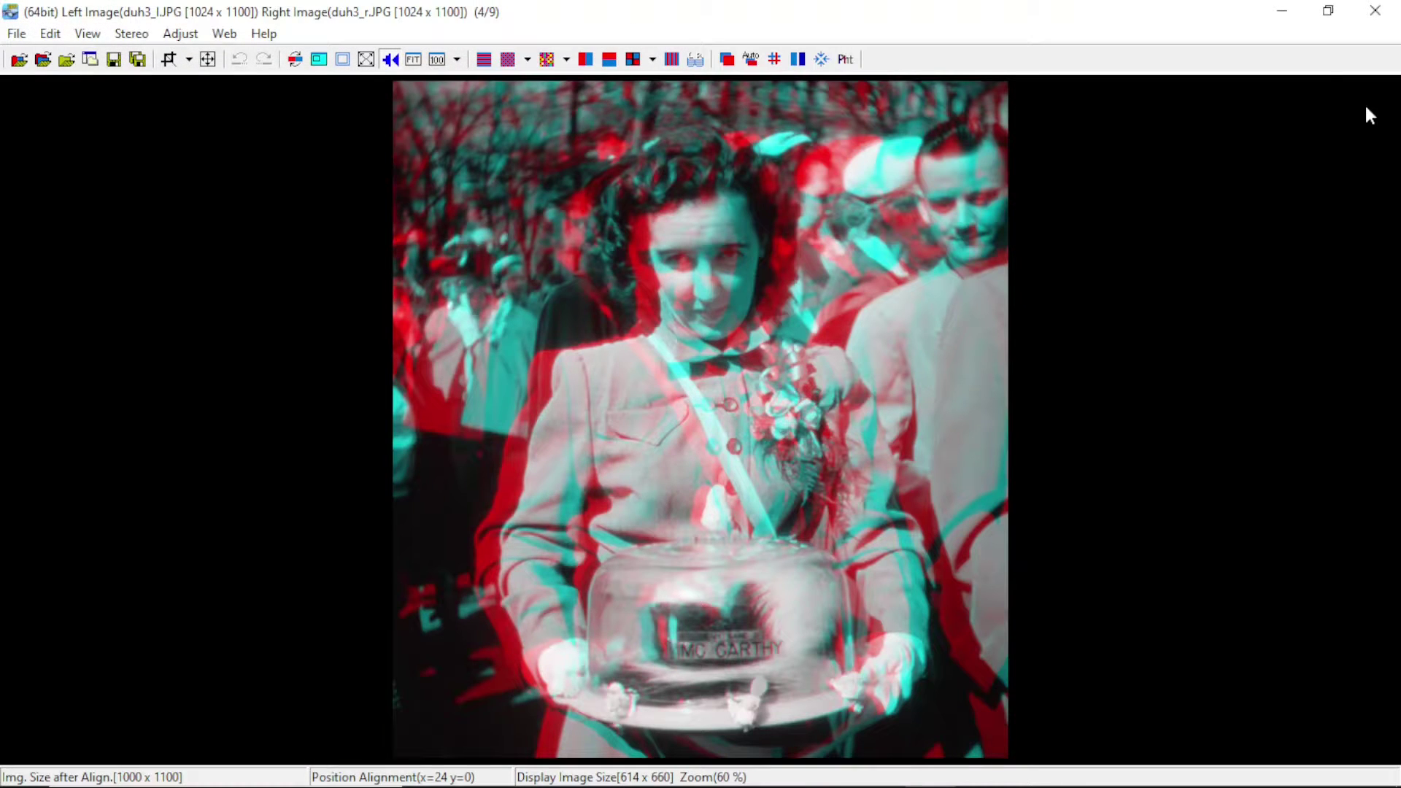
# Switch back to Runway in Chrome and remove both duh2 images from the interpolation selection
pyautogui.click(1283, 12)
pyautogui.click(739, 766)
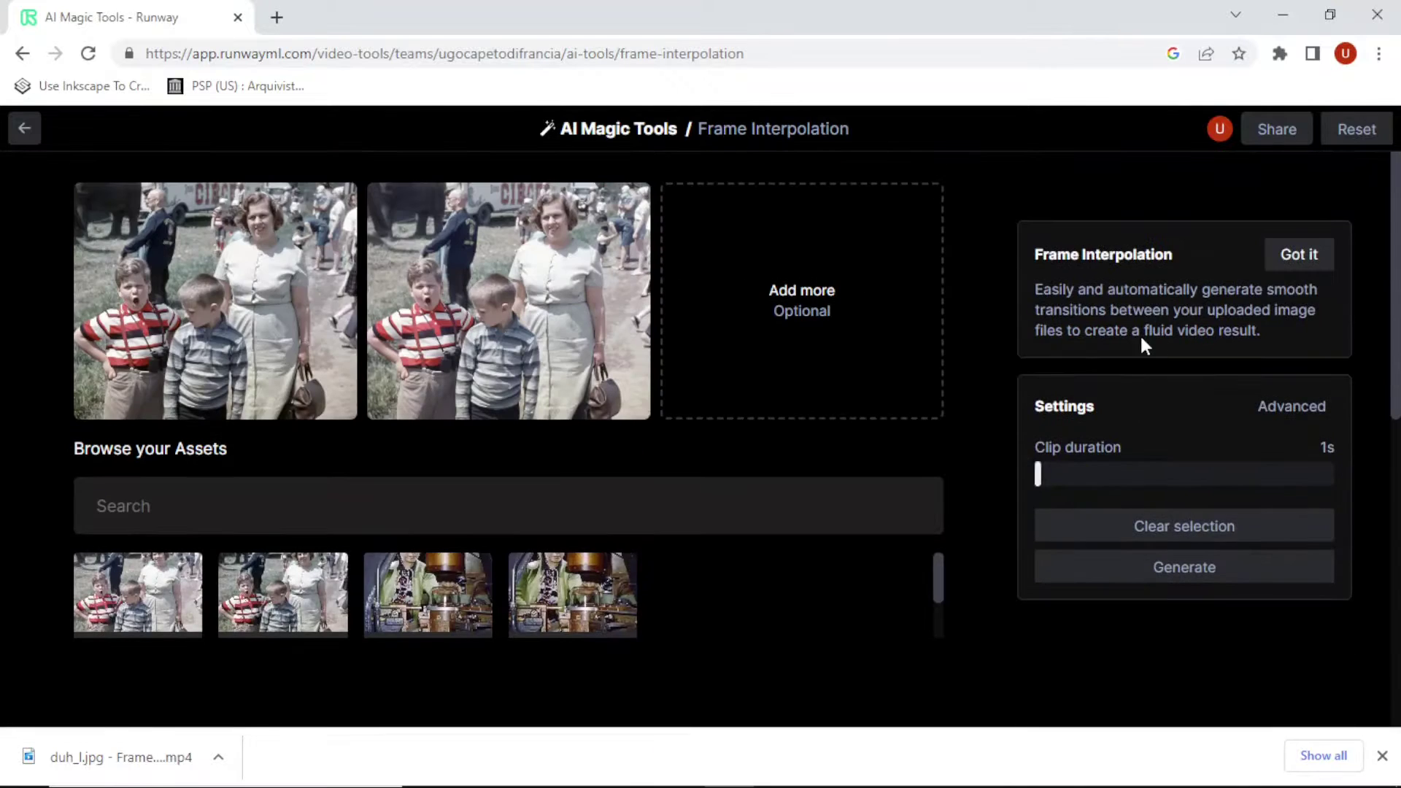
pyautogui.click(624, 399)
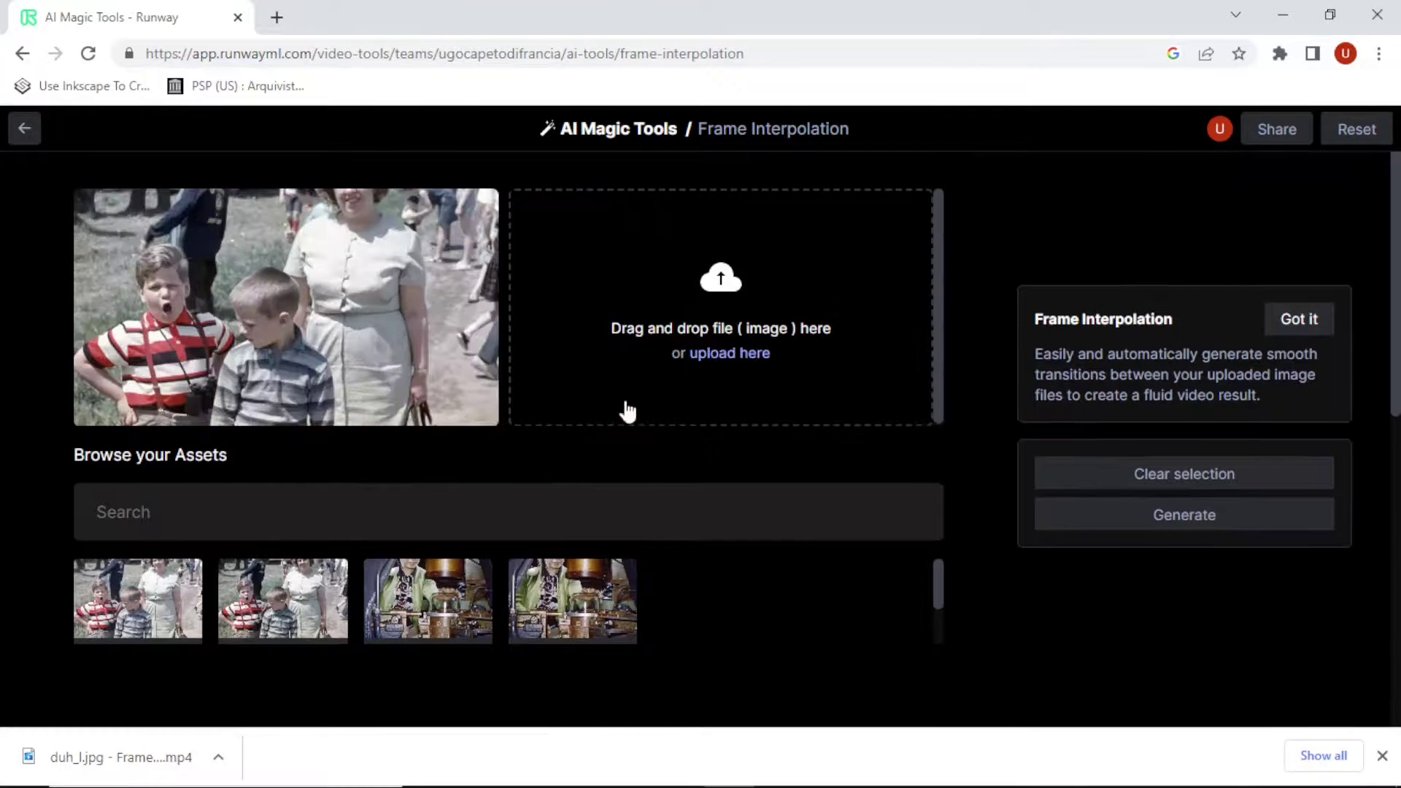
pyautogui.click(471, 399)
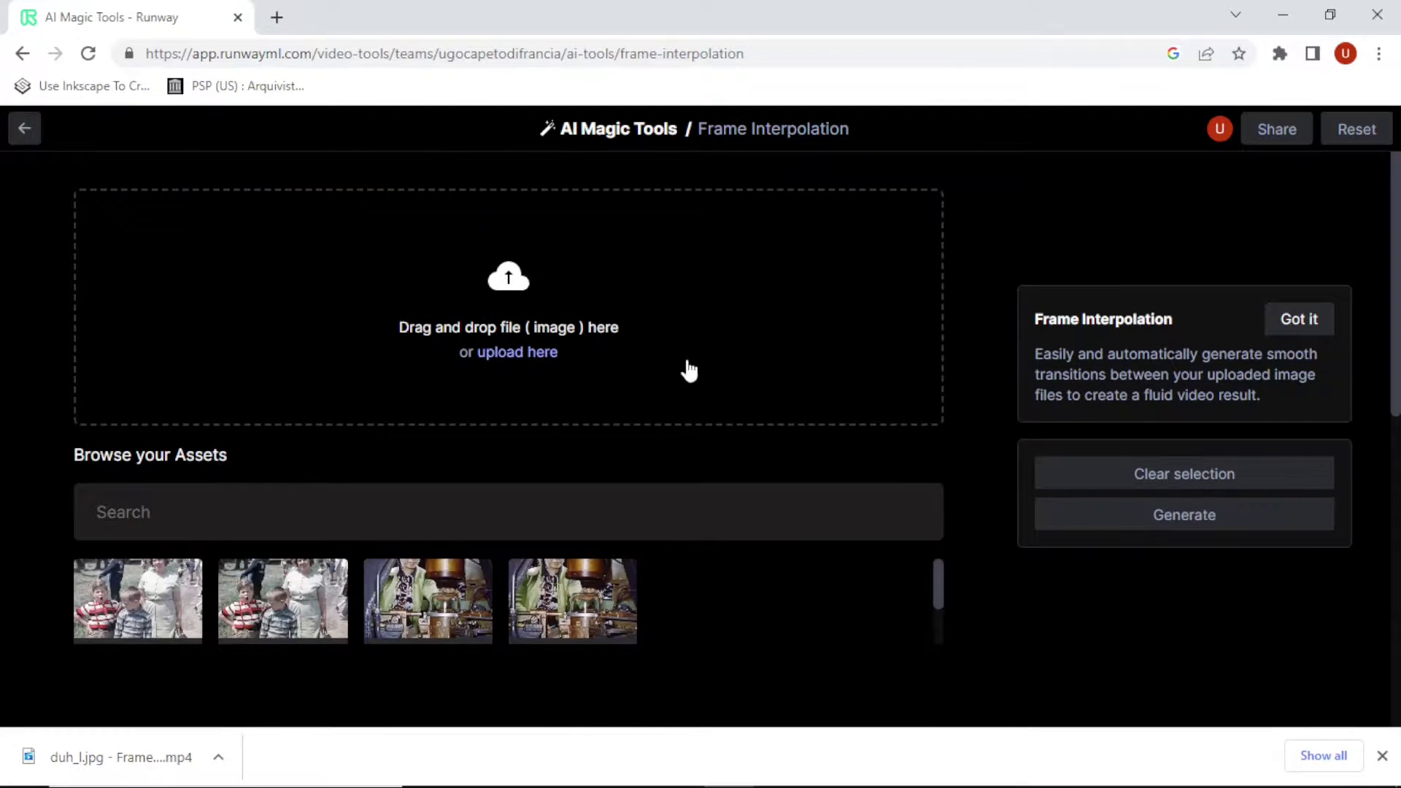
# Upload duh3_l.JPG and duh3_r.JPG from Downloads as the new pair of images for the frame interpolation
pyautogui.click(541, 354)
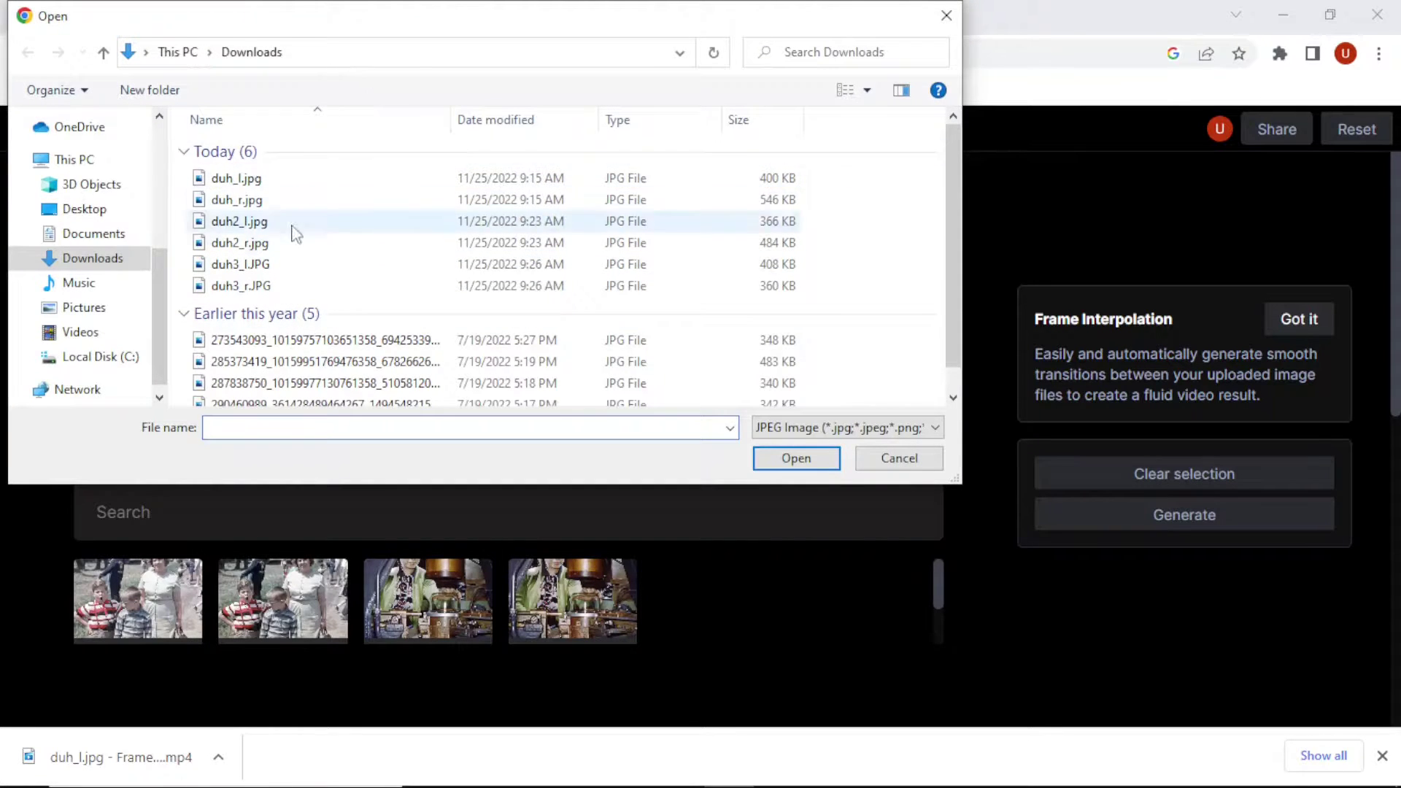
pyautogui.click(249, 271)
pyautogui.click(770, 462)
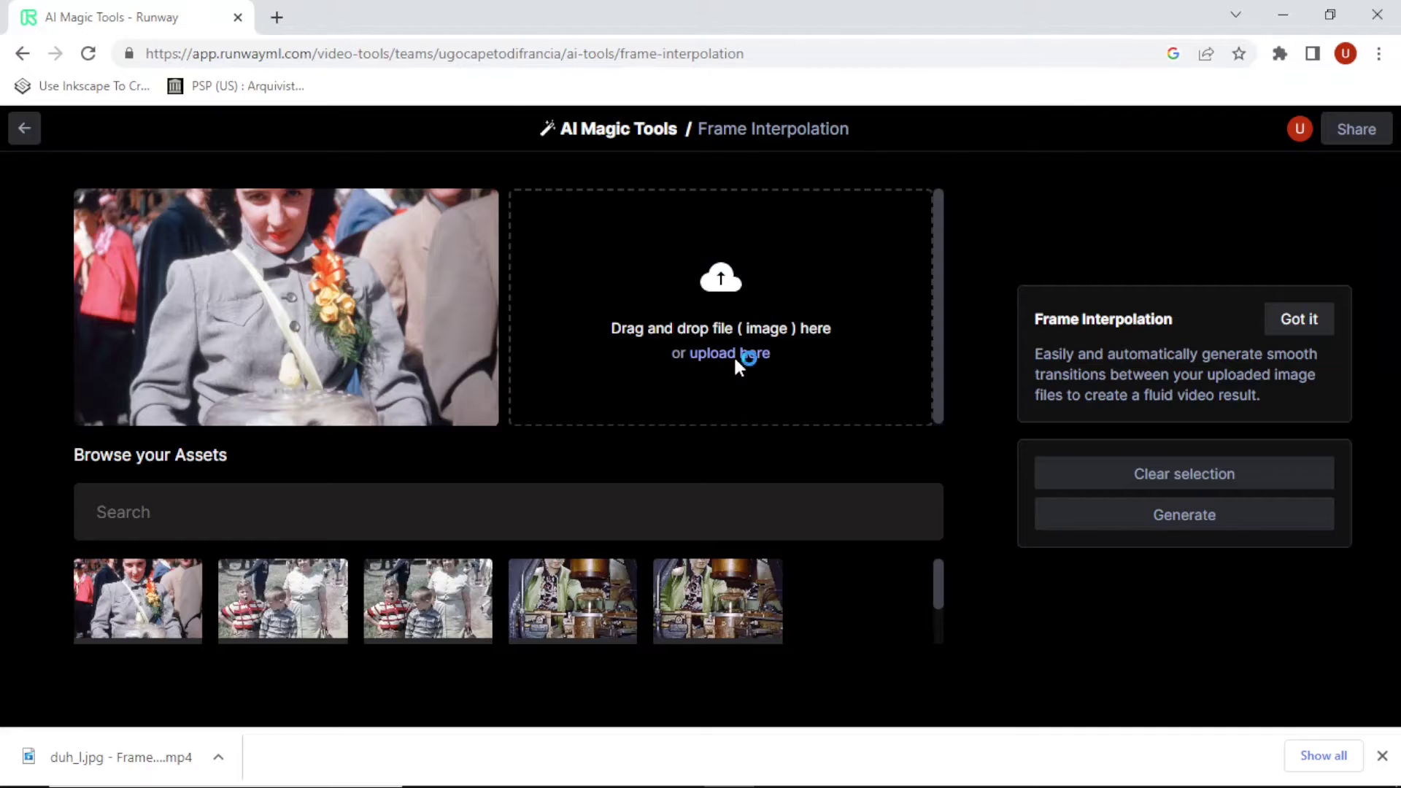
pyautogui.click(733, 355)
pyautogui.click(282, 291)
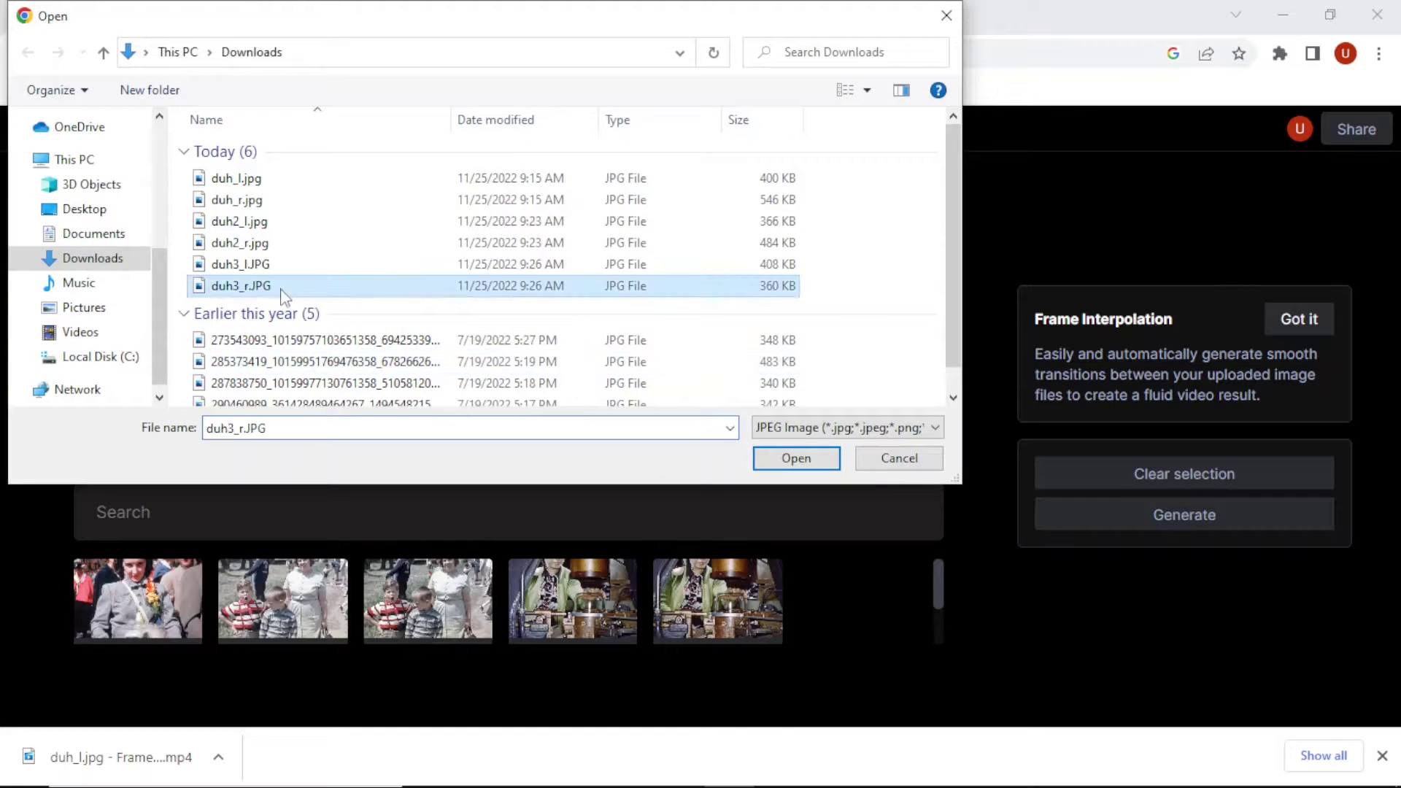
pyautogui.click(794, 458)
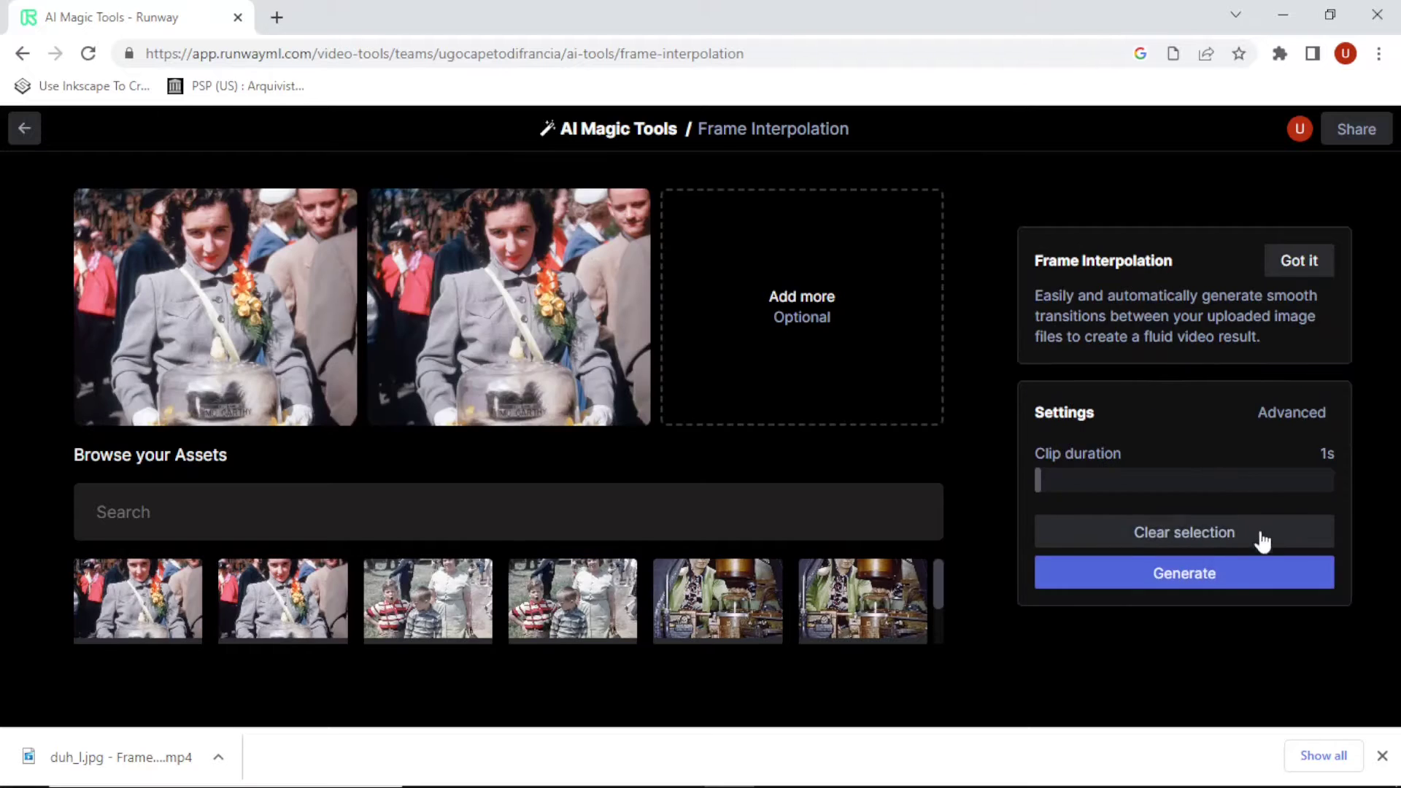
# Generate the interpolated video from the duh3 image pair and play the resulting clip repeatedly
pyautogui.click(1181, 574)
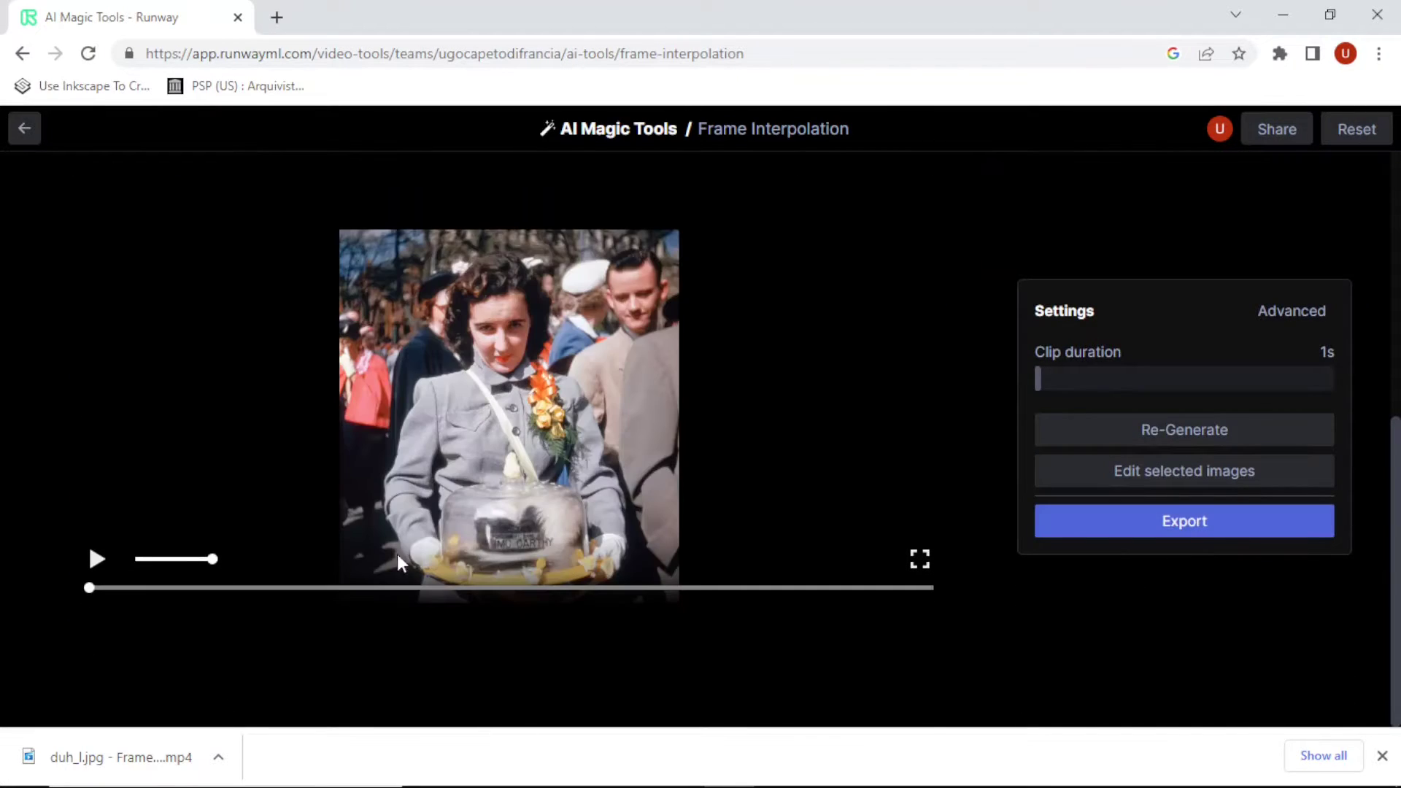
pyautogui.click(97, 566)
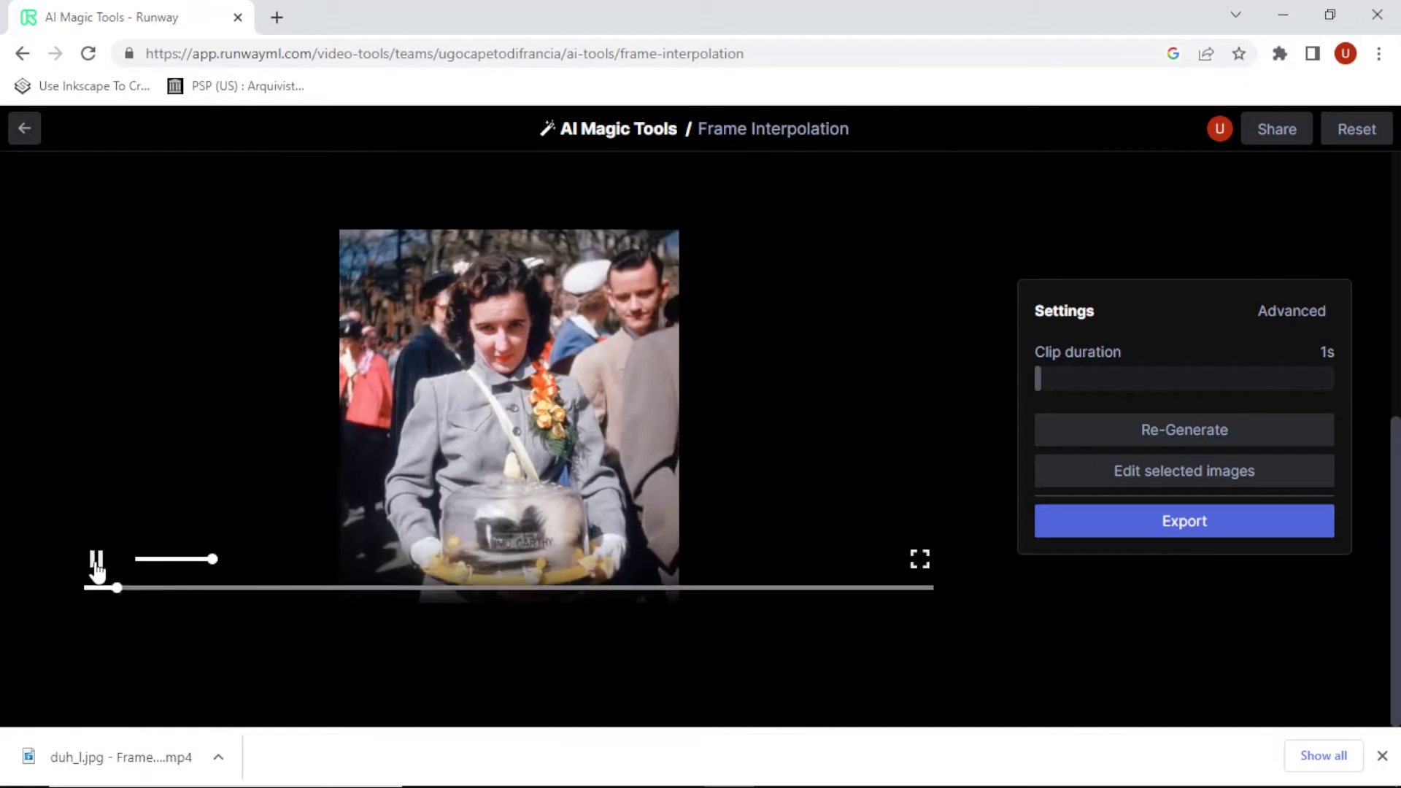
pyautogui.click(97, 565)
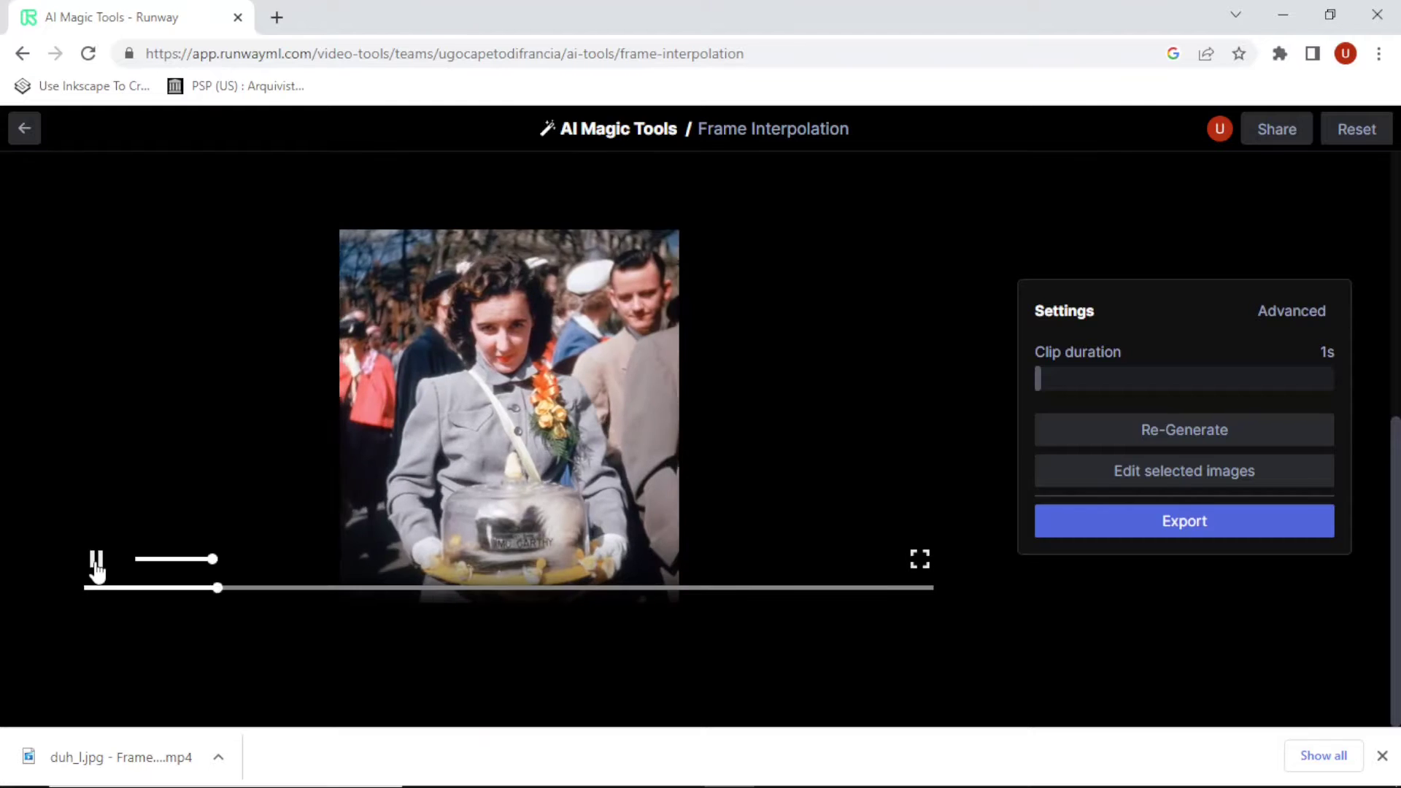
pyautogui.click(97, 565)
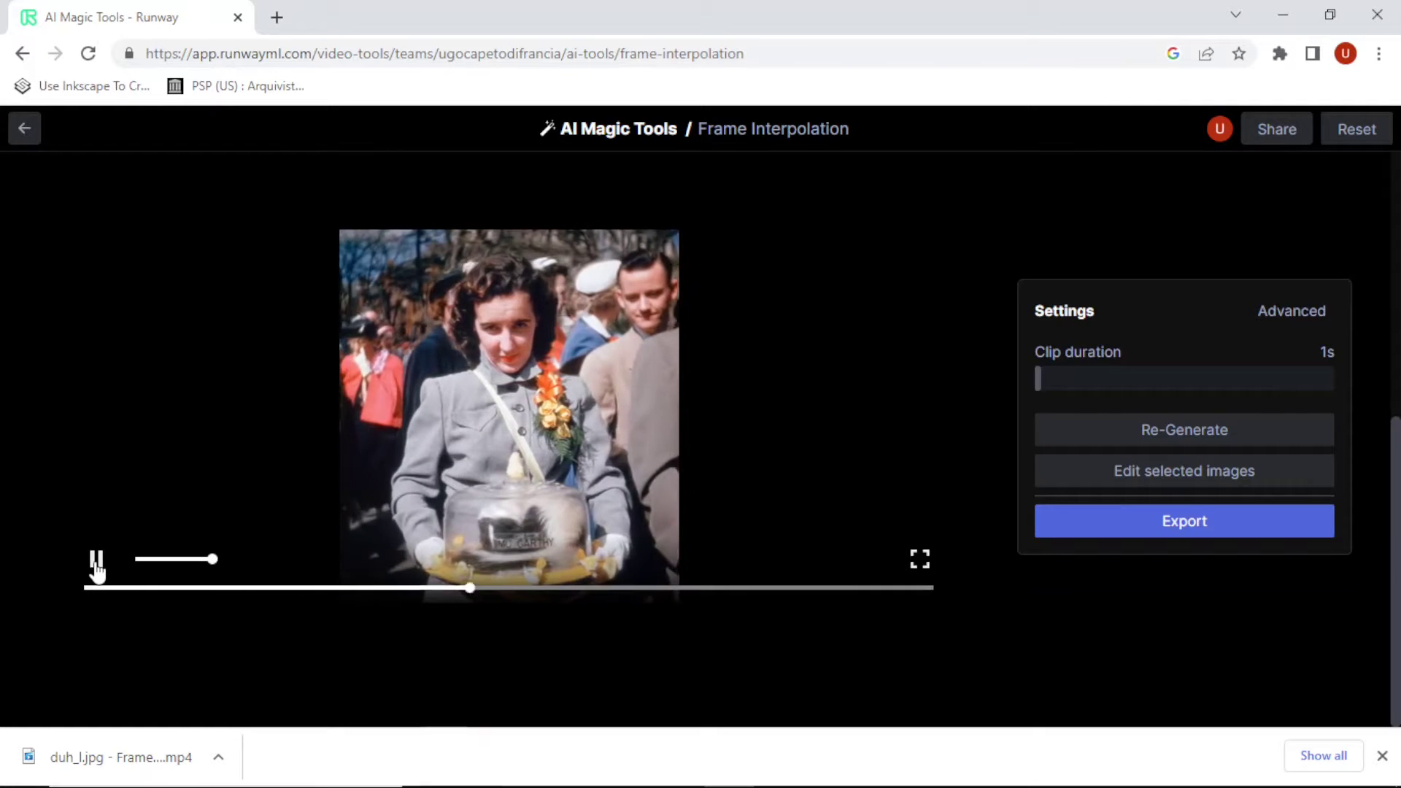
# Replay the one-second duh3 interpolated clip several more times to examine the motion around the woman and the background figures
pyautogui.click(97, 566)
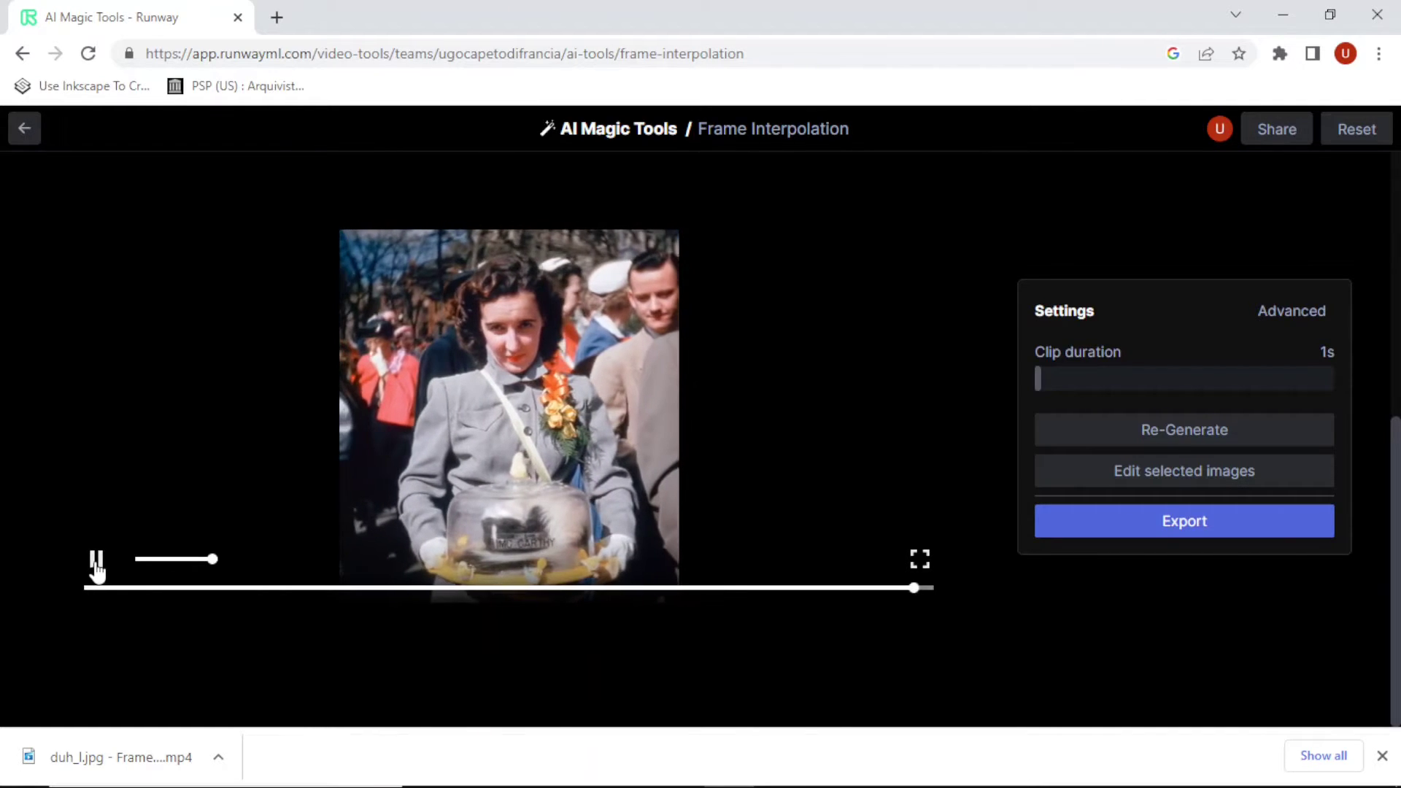
pyautogui.click(97, 566)
pyautogui.click(97, 565)
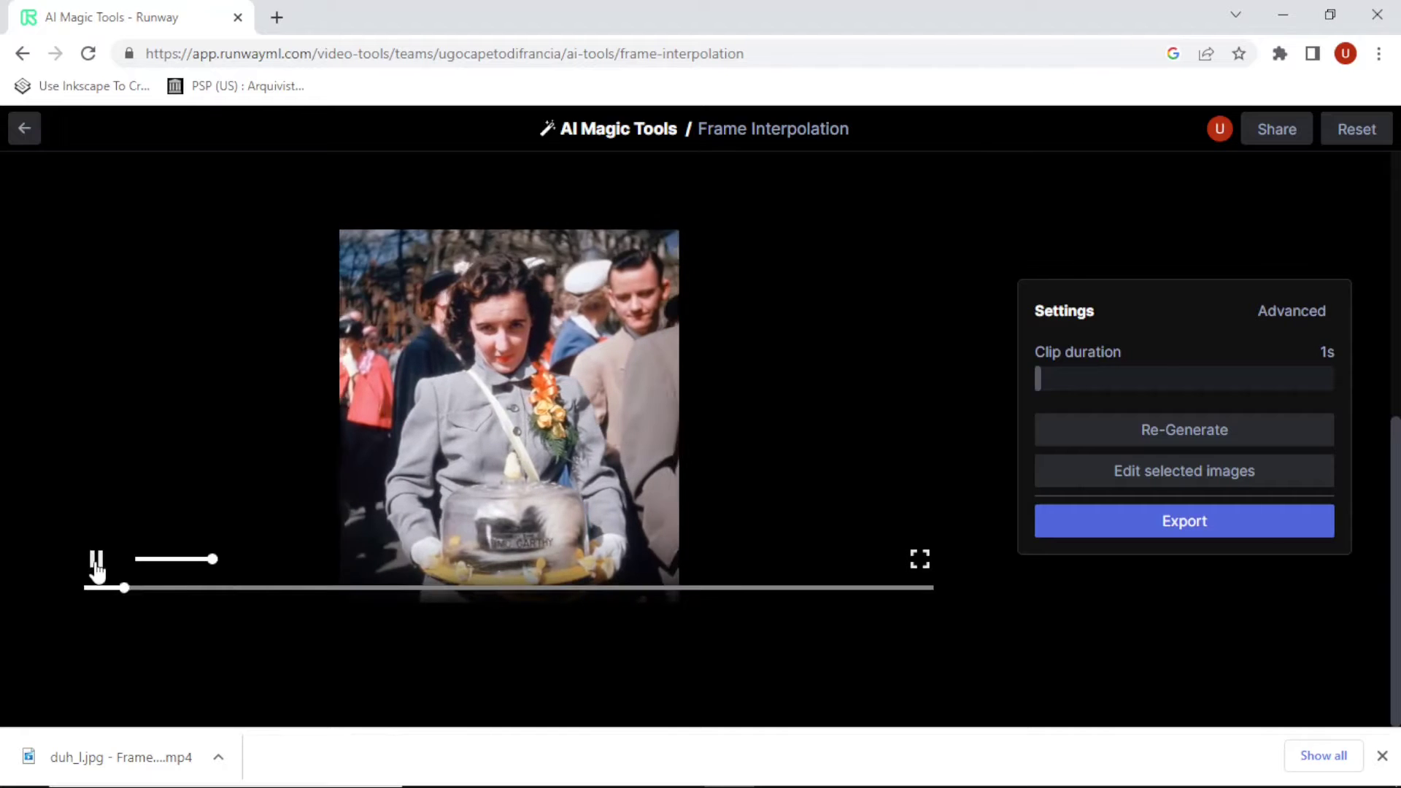
pyautogui.click(97, 565)
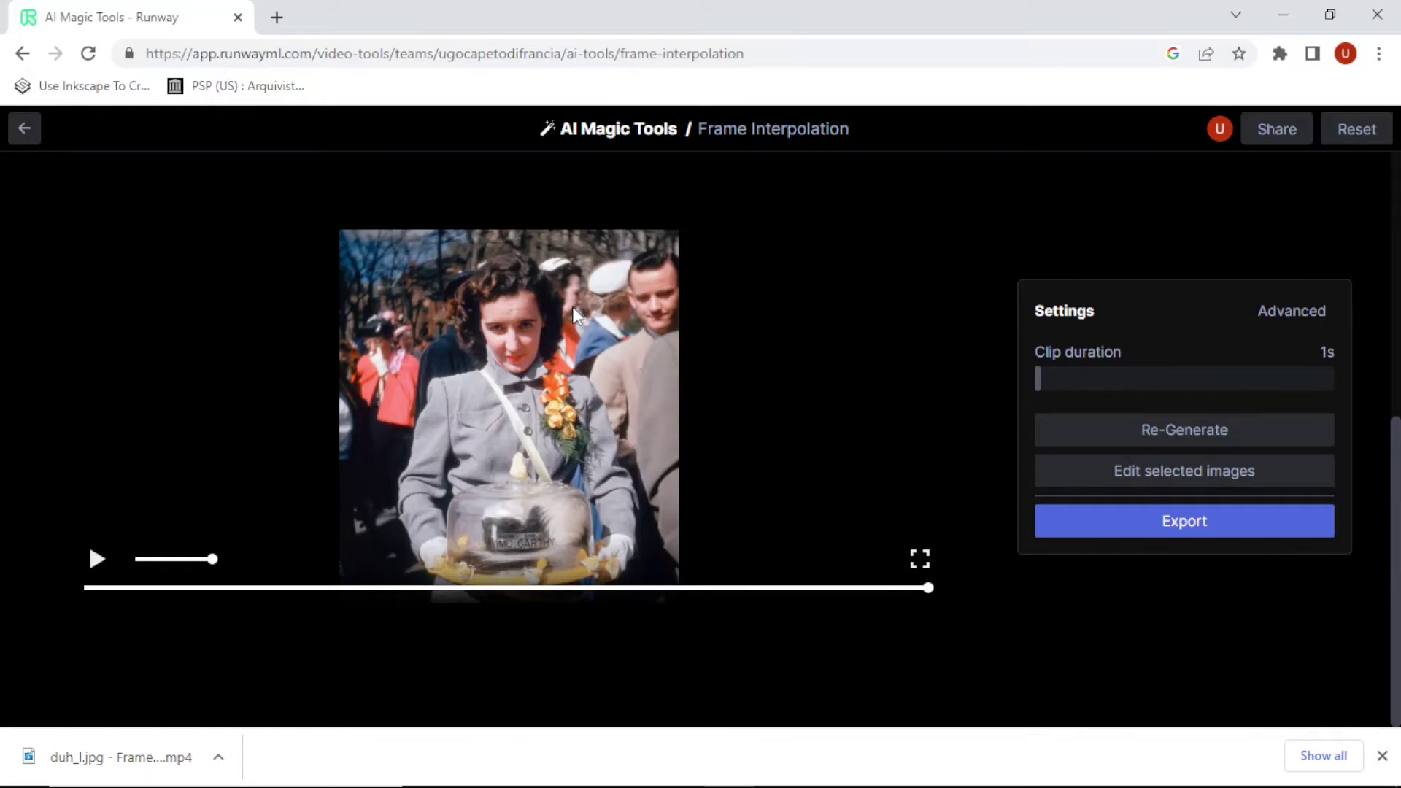
pyautogui.click(92, 562)
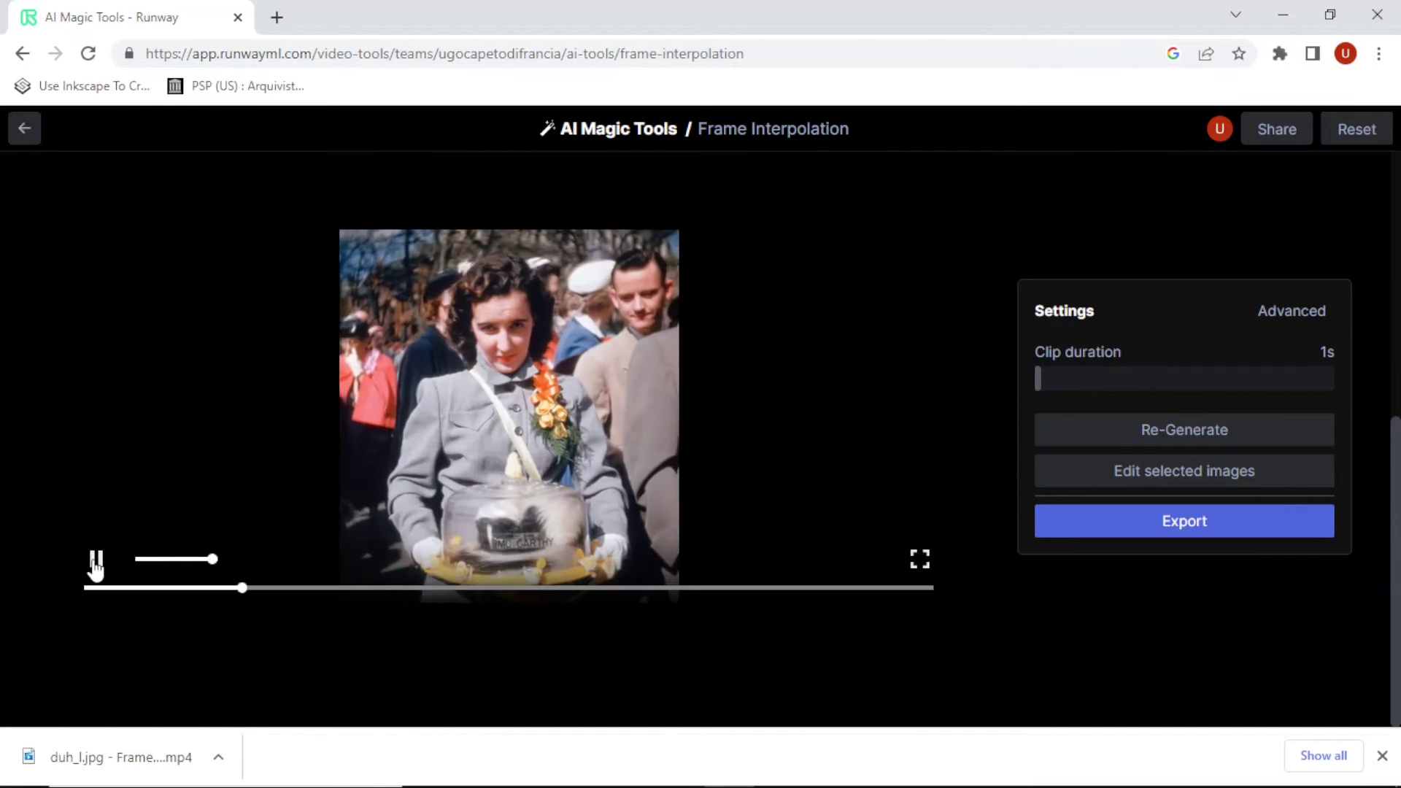
pyautogui.click(95, 562)
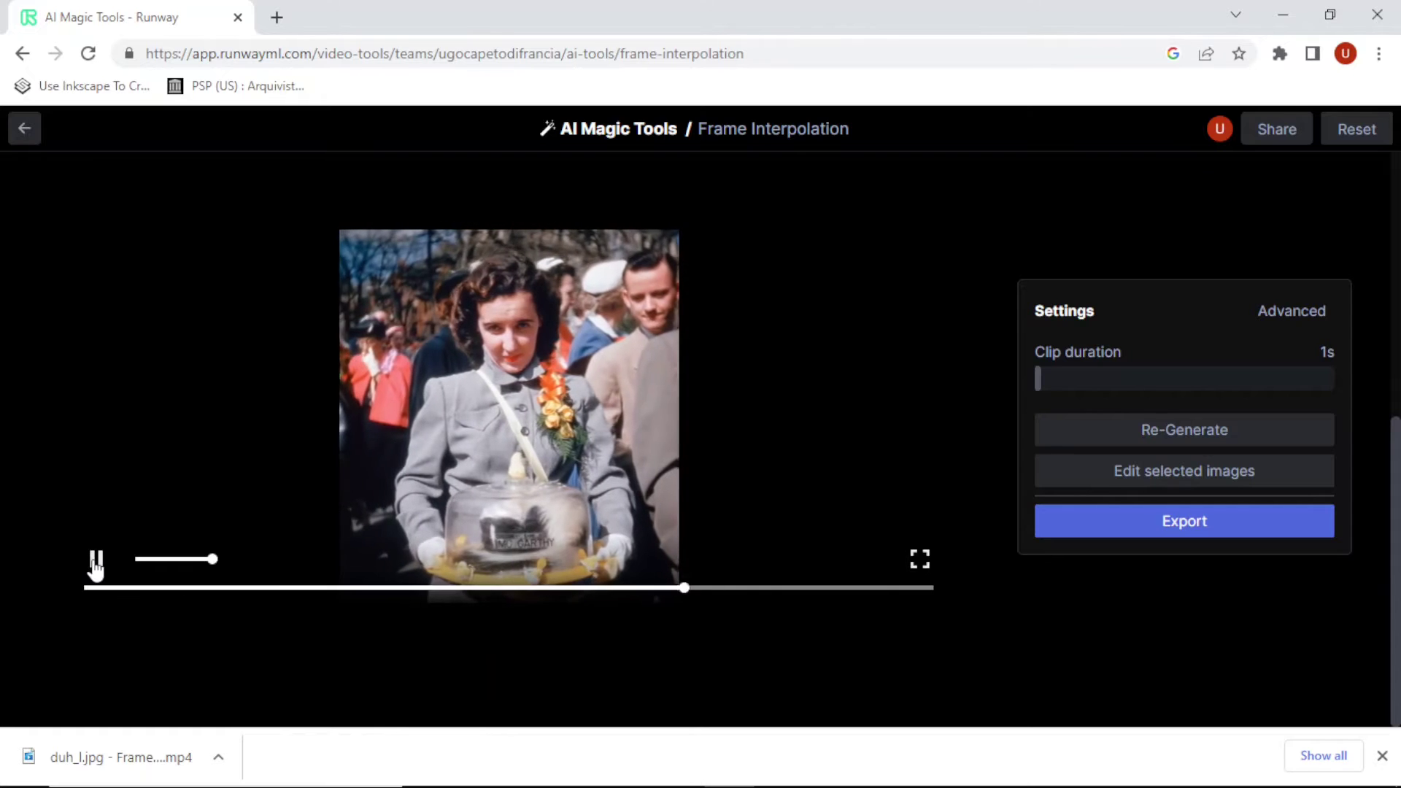
pyautogui.click(95, 562)
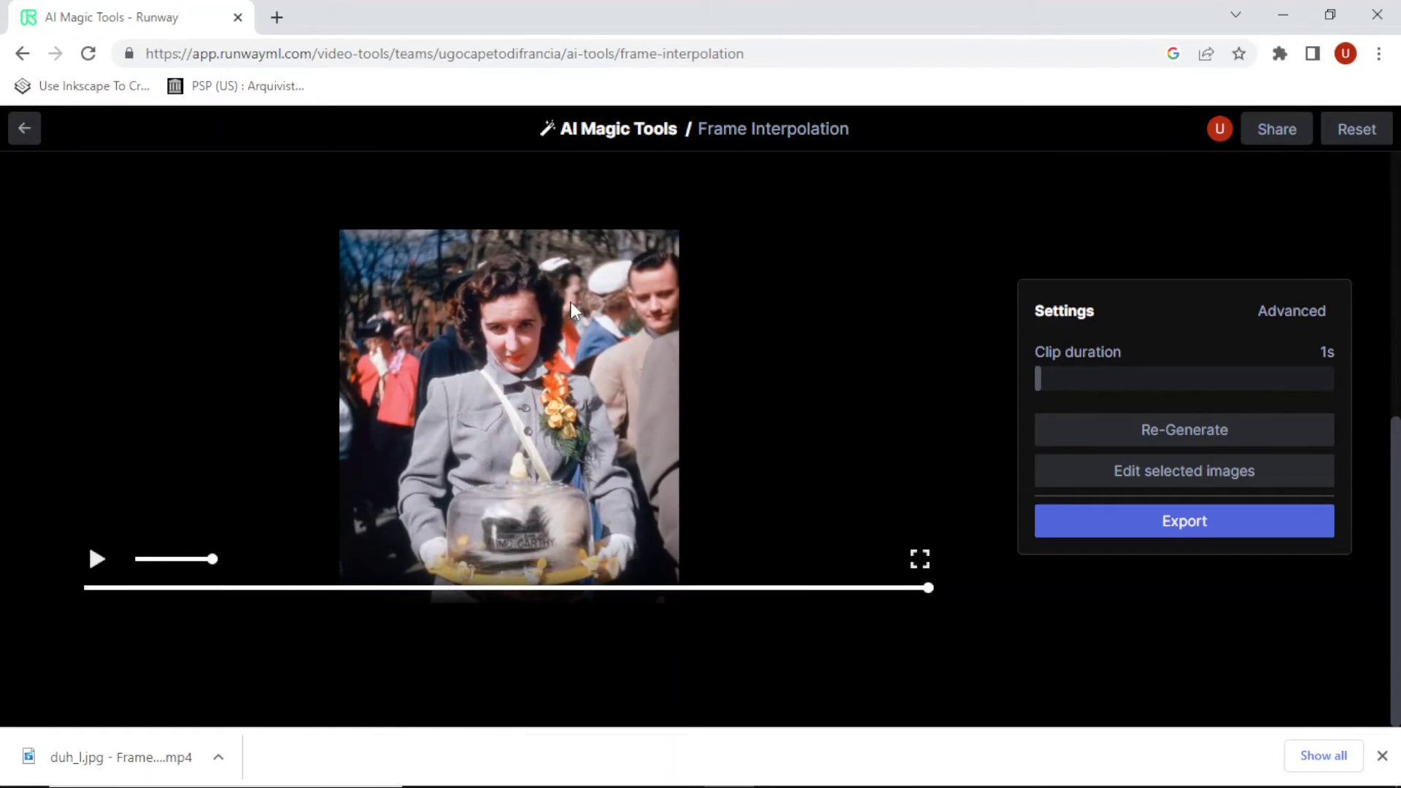